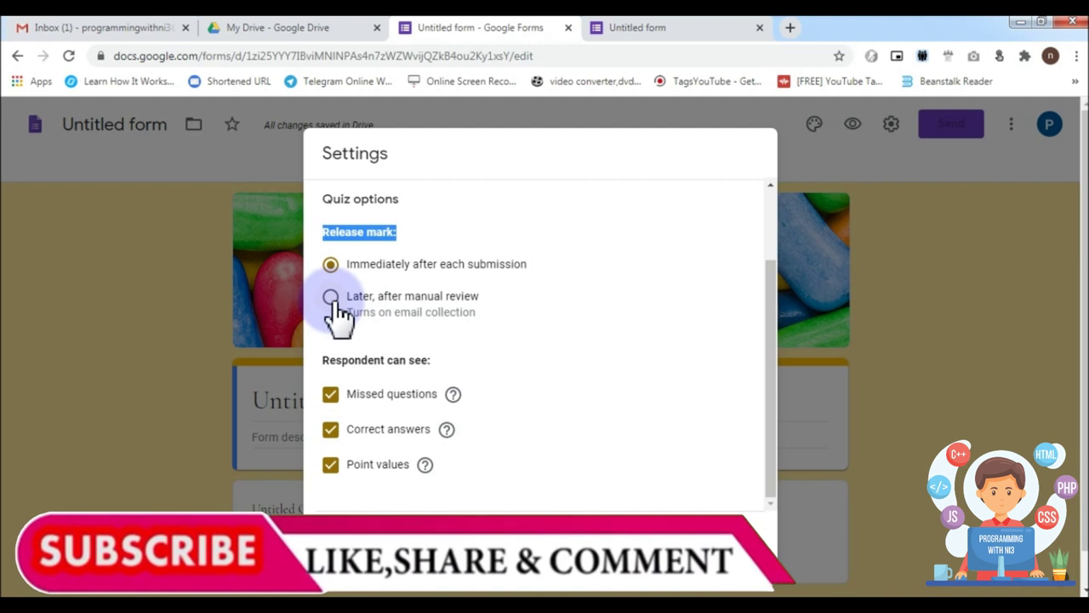
- Save the quiz settings with marks released immediately after each submission and missed questions, correct answers and point values visible to respondents
scroll(336, 311, "down", 1)
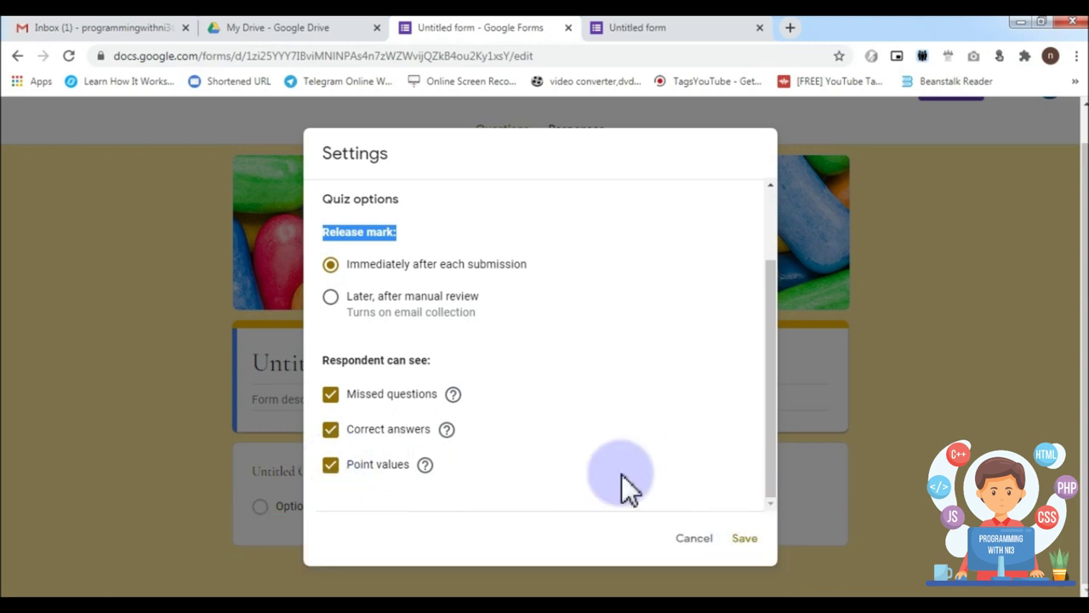
scroll(621, 479, "up", 5)
left_click(745, 538)
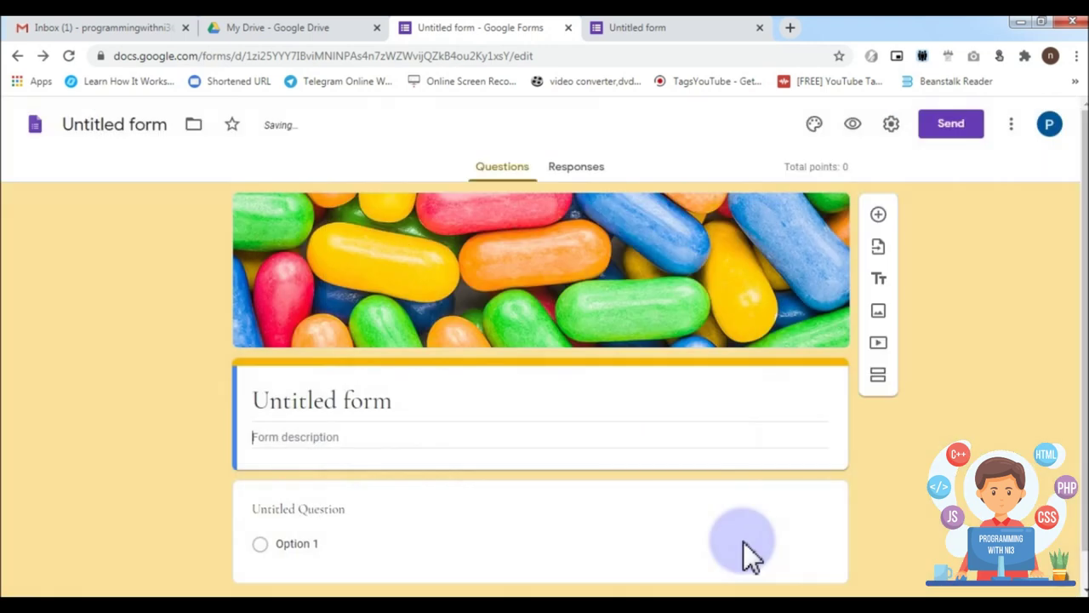
left_click(787, 167)
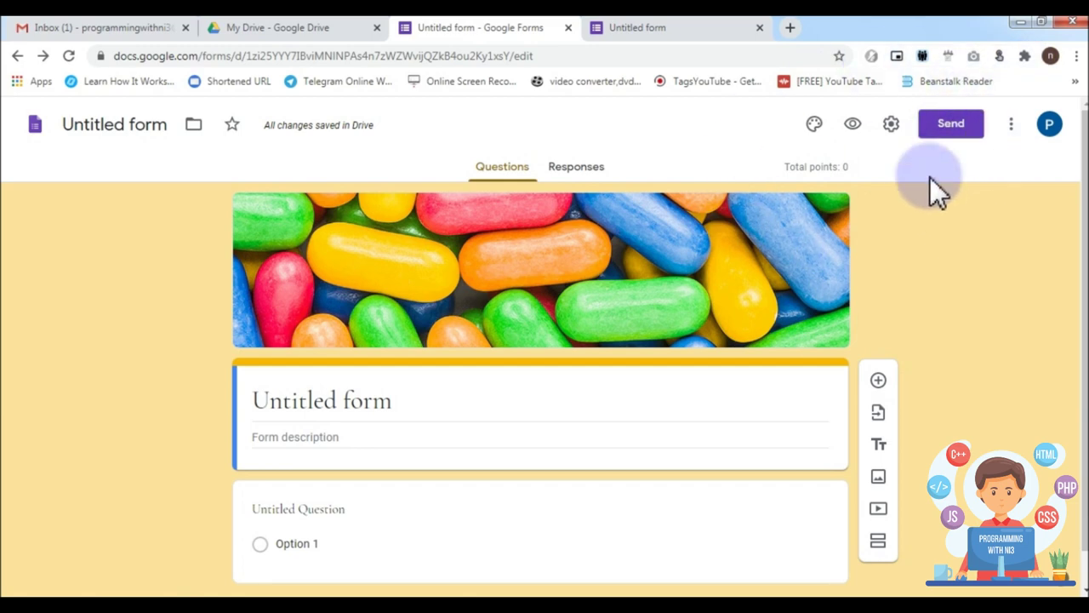
- Open the form's sending options and review the email recipient, subject, message and collaborator settings
left_click(948, 126)
scroll(562, 404, "down", 1)
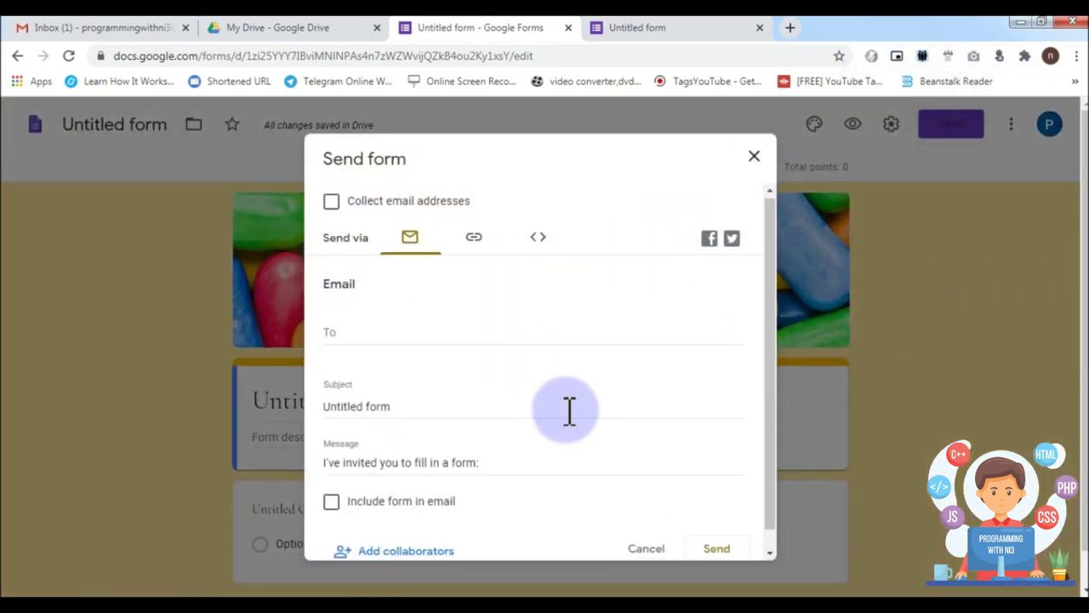
scroll(569, 414, "up", 1)
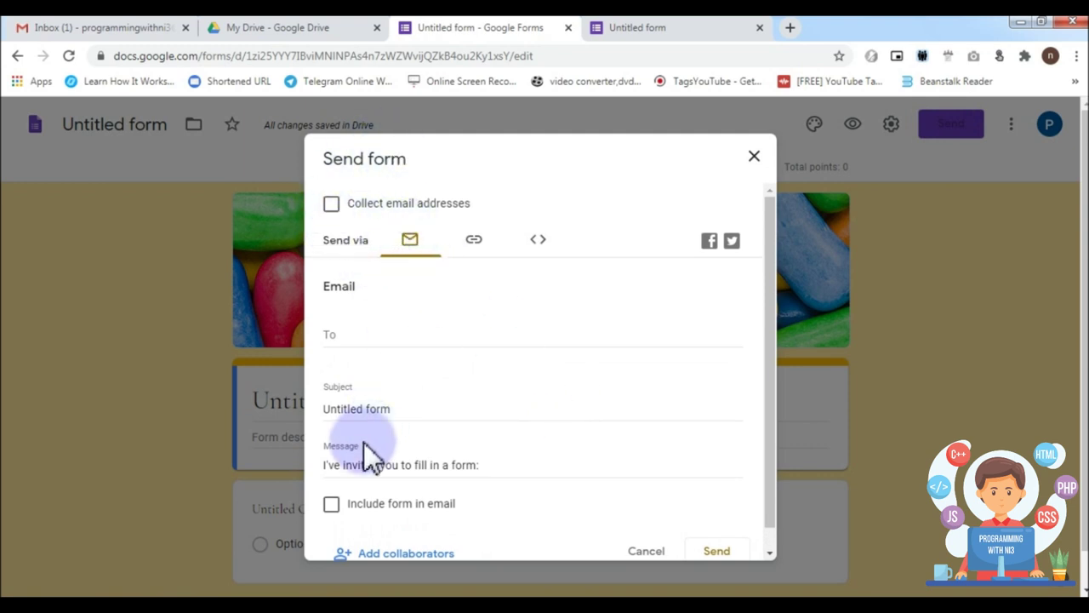
left_click(343, 331)
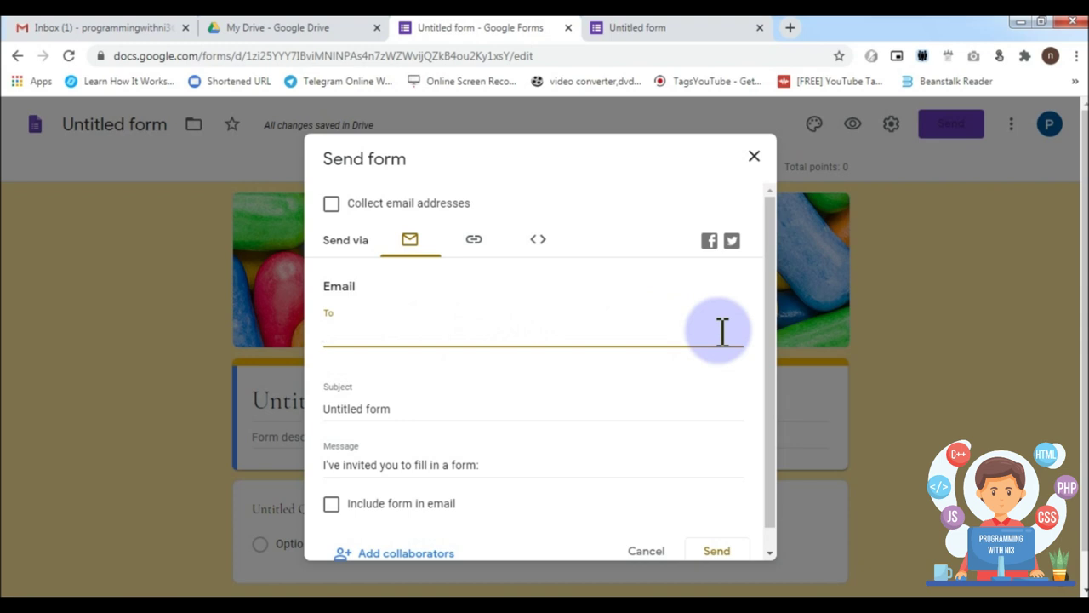
scroll(592, 429, "down", 1)
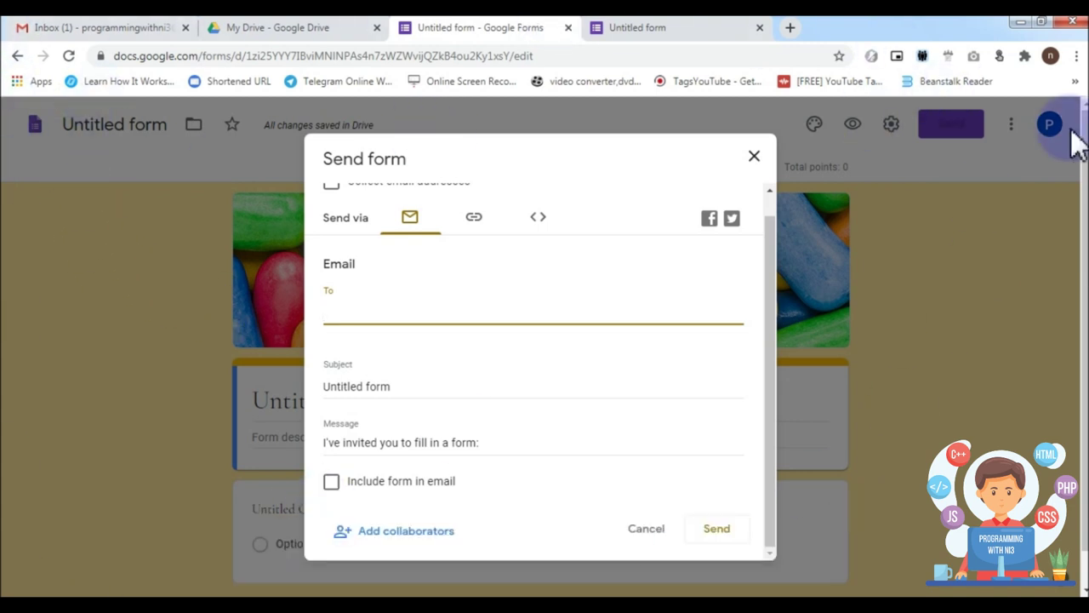
left_click(380, 535)
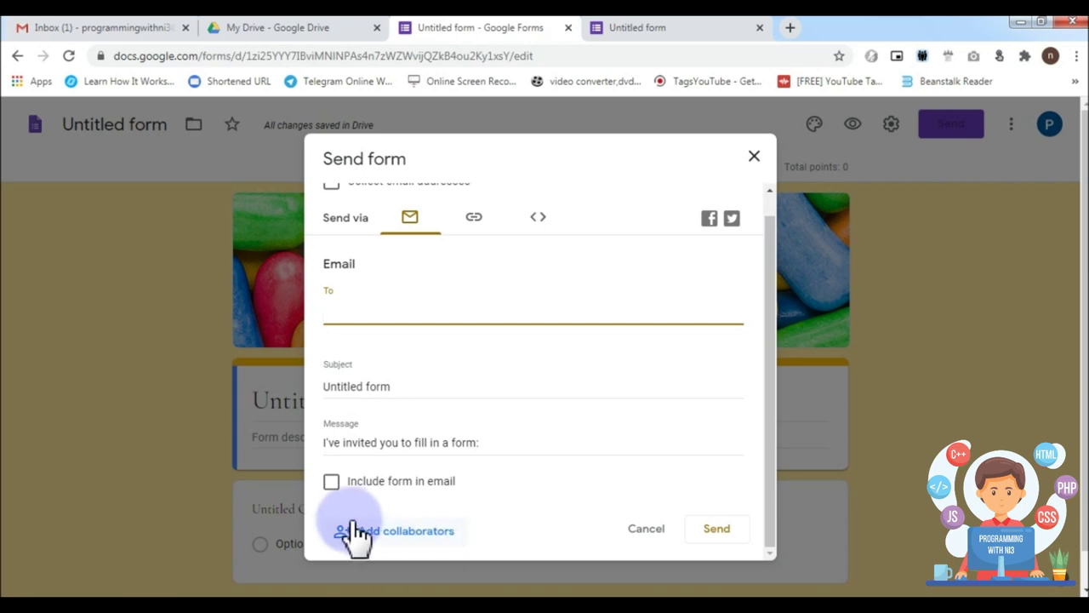
- Shorten the form's sharing URL and copy the link
left_click(474, 218)
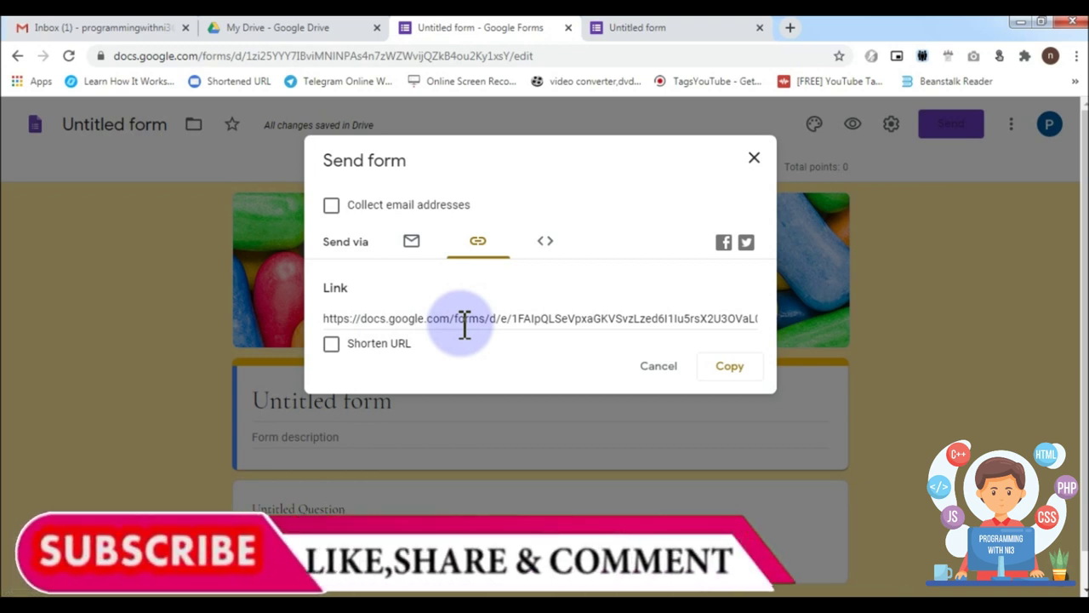
left_click(331, 344)
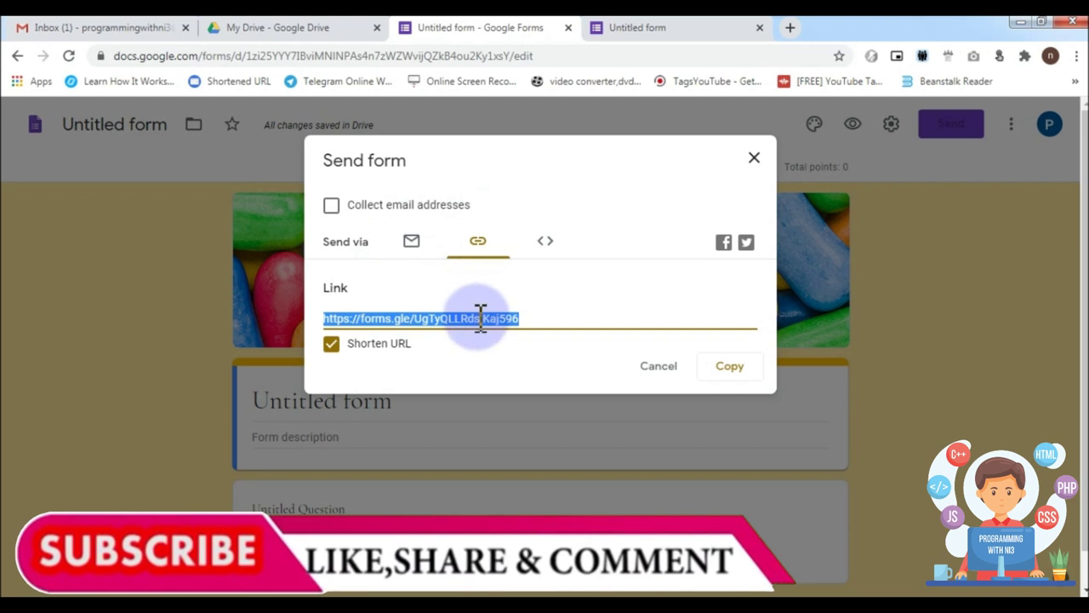
left_click(727, 368)
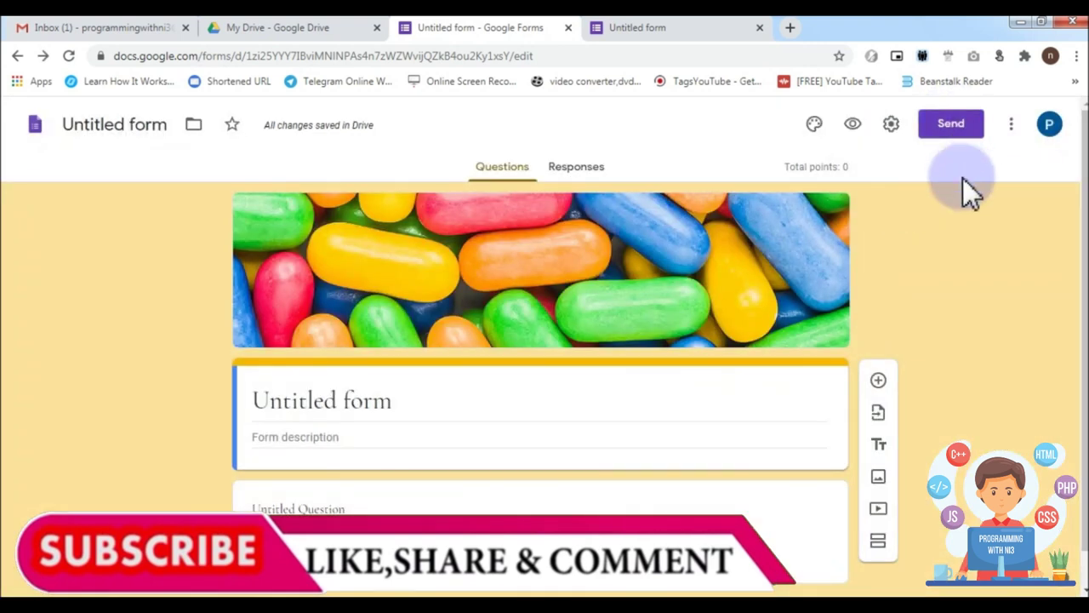
left_click(1015, 128)
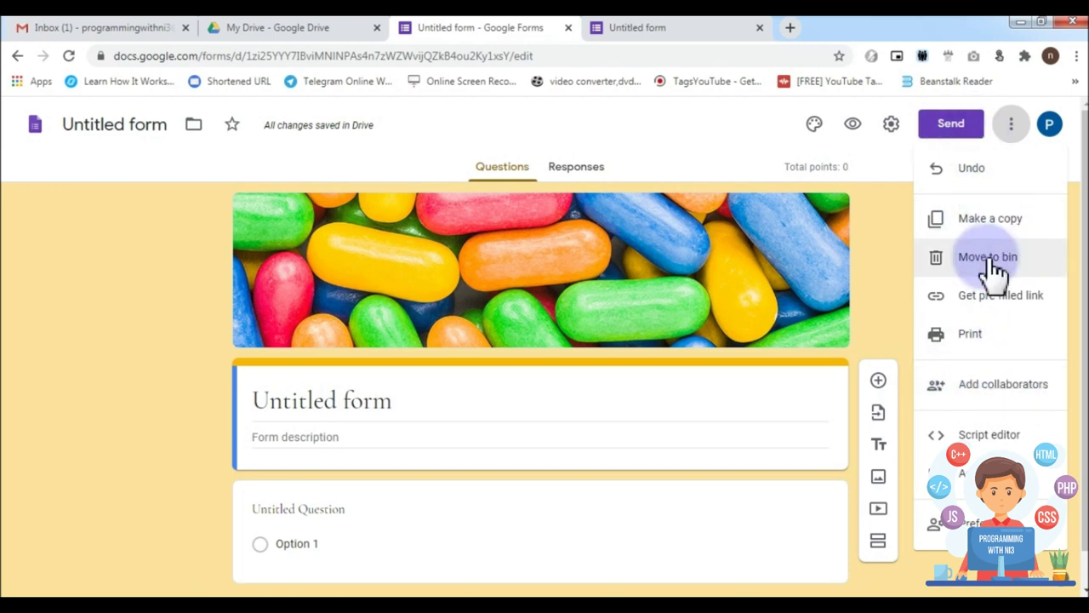
left_click(891, 285)
scroll(901, 285, "down", 1)
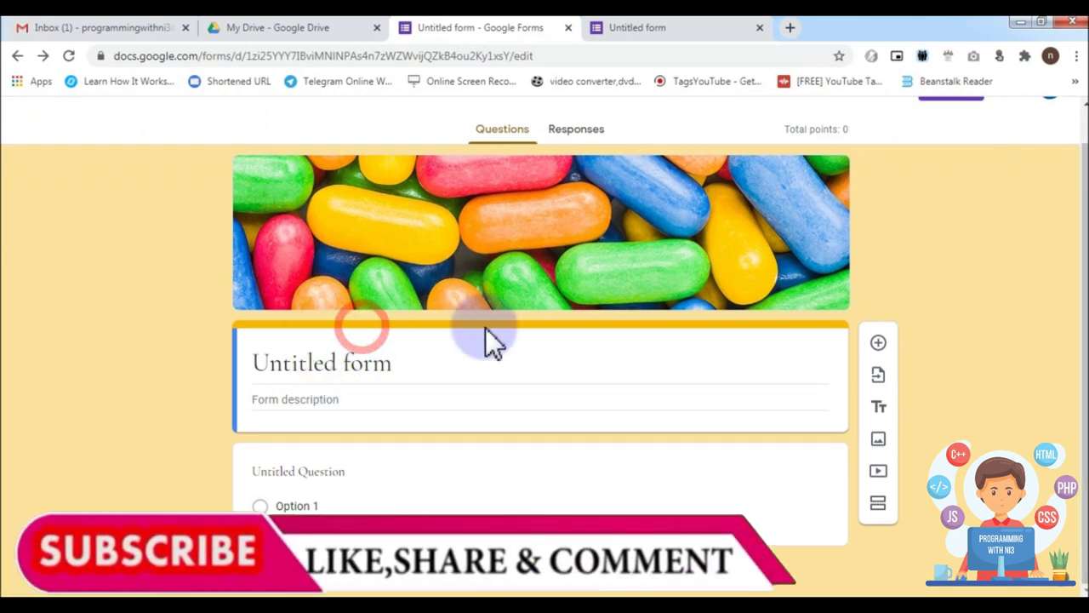
- Delete the Untitled Question from the form
left_click(712, 364)
left_click(394, 332)
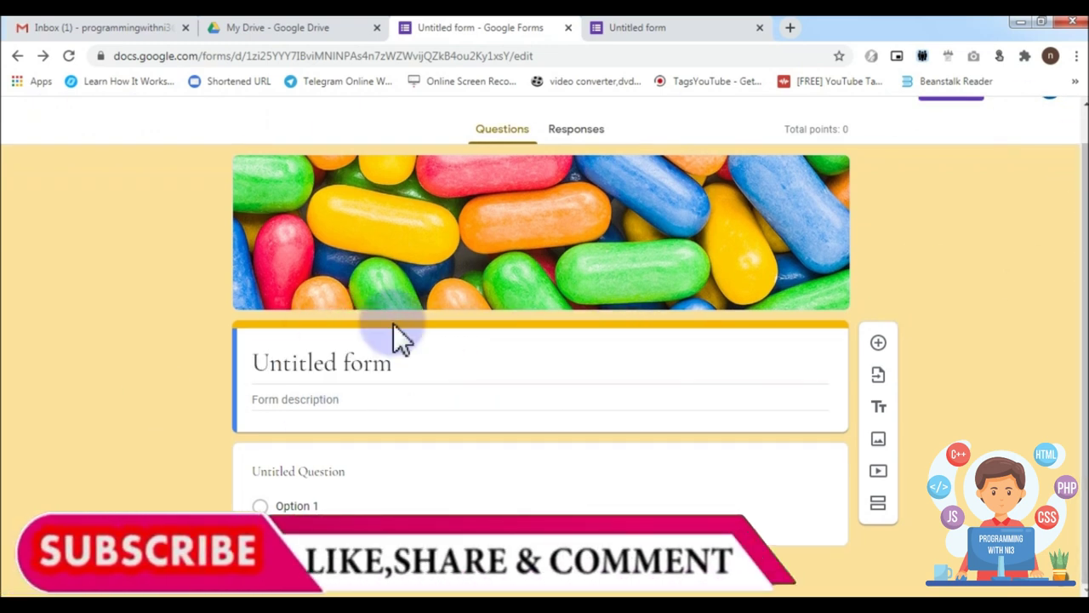
left_click(455, 368)
left_click(734, 349)
left_click(724, 365)
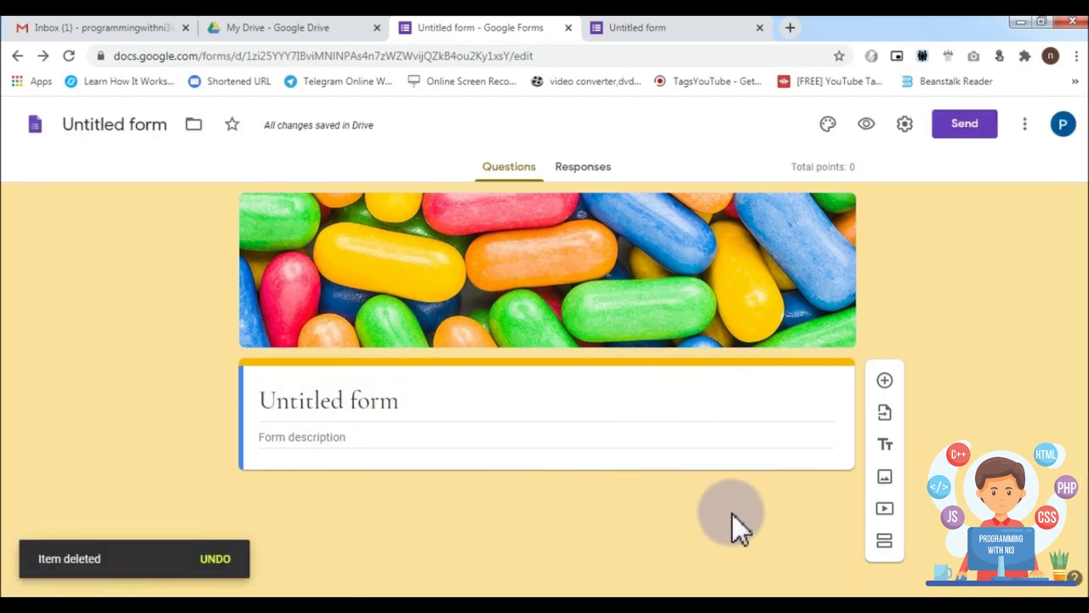
- Set the form title to "My Quizz" and its description to "fdfgdsfgdgdg"
left_click(476, 397)
left_click(560, 399)
left_click(621, 440)
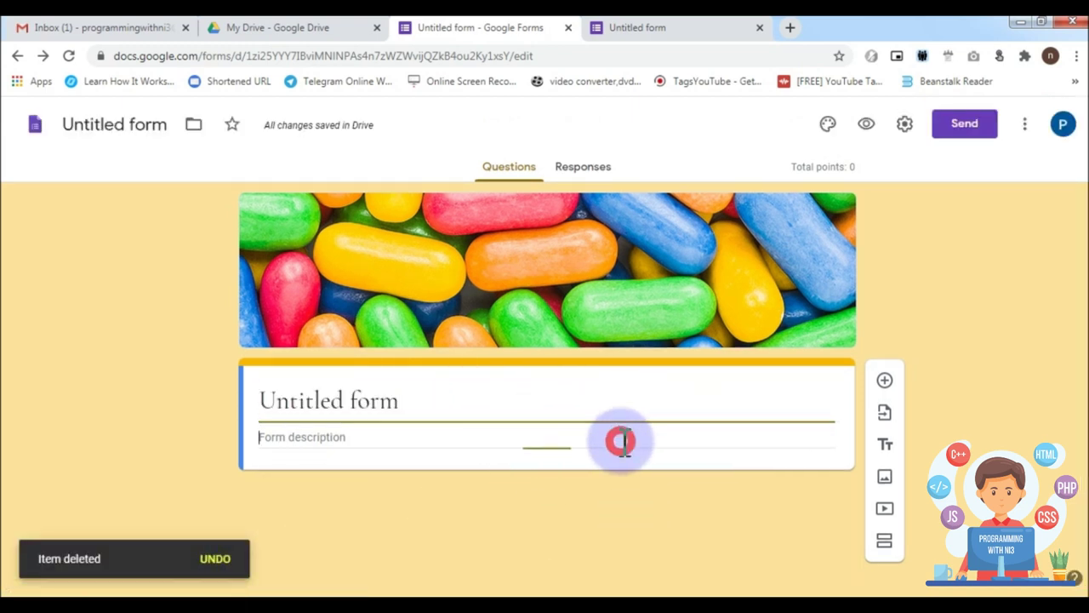
left_click(621, 390)
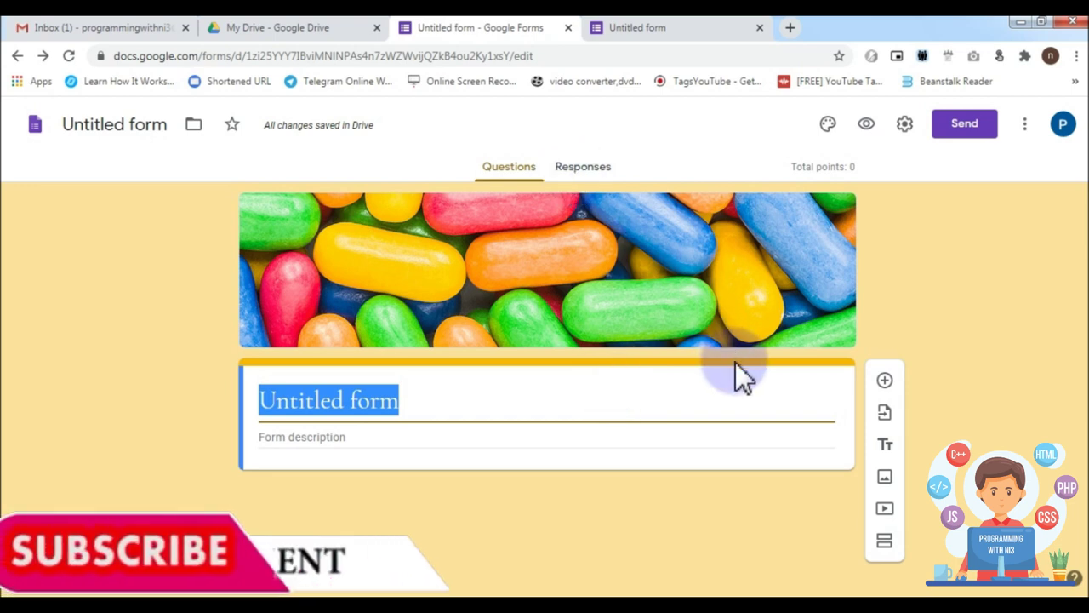
left_click(466, 401)
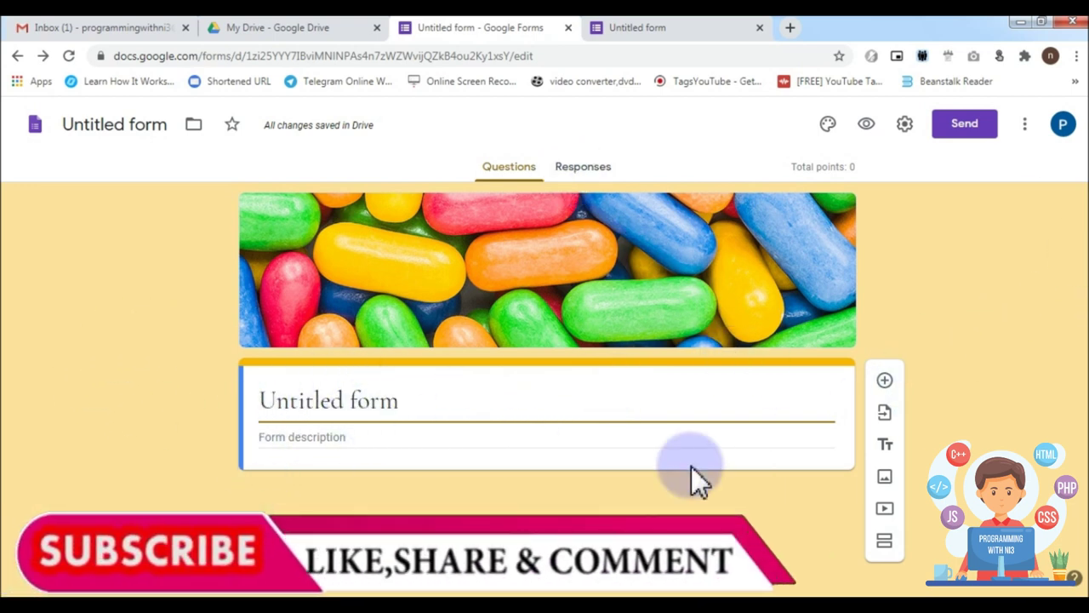
triple_click(644, 391)
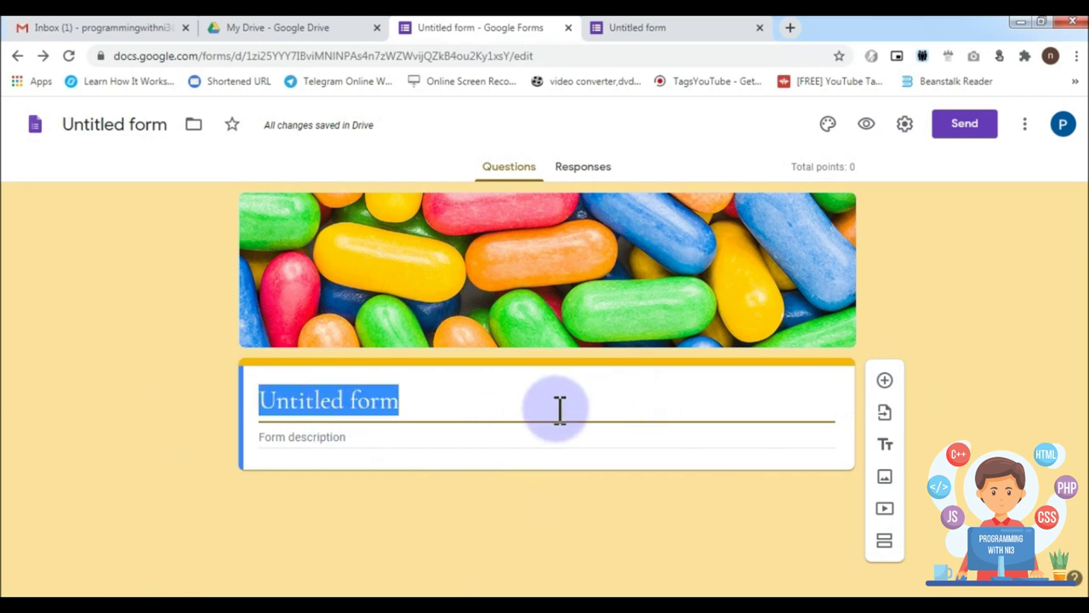
type("My Quizz")
left_click(420, 434)
type("fdfgdsfgdg")
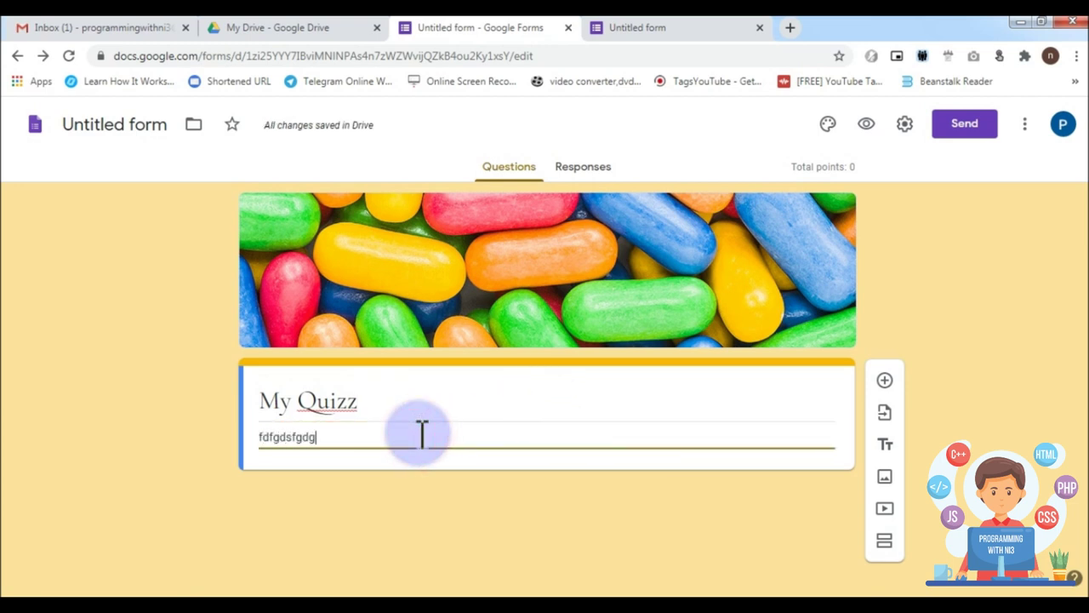
type("dg")
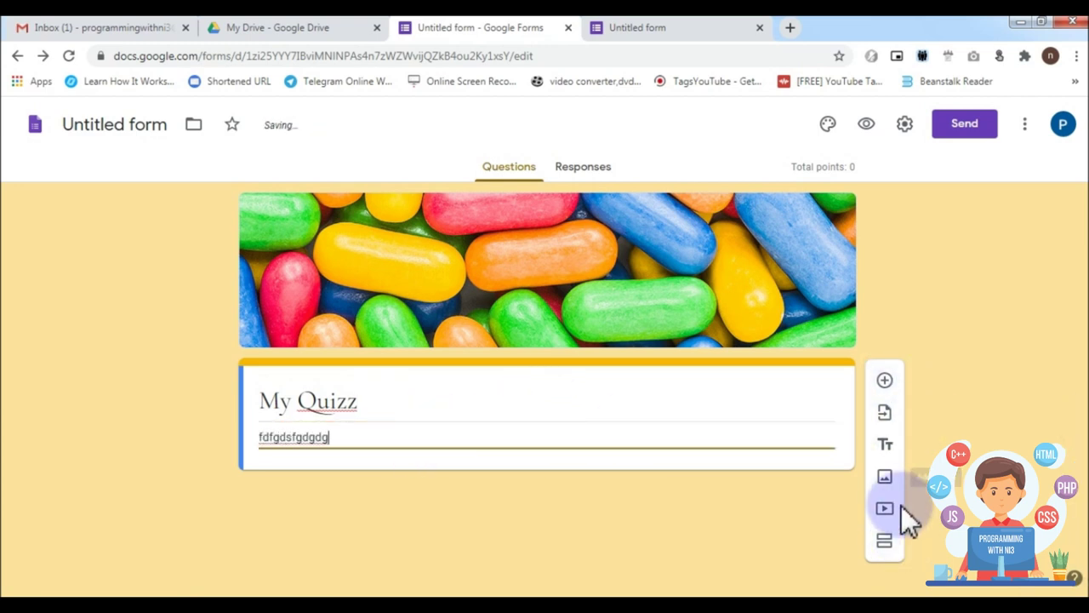
- Add a new question below the form header, review the available question types and keep it as Multiple choice
left_click(884, 382)
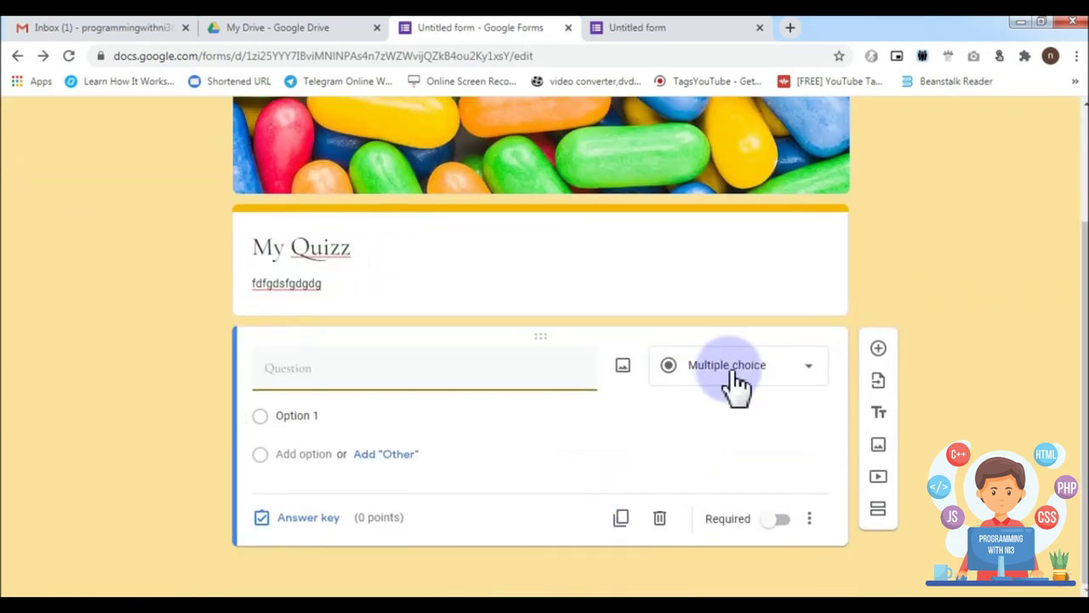
left_click(737, 384)
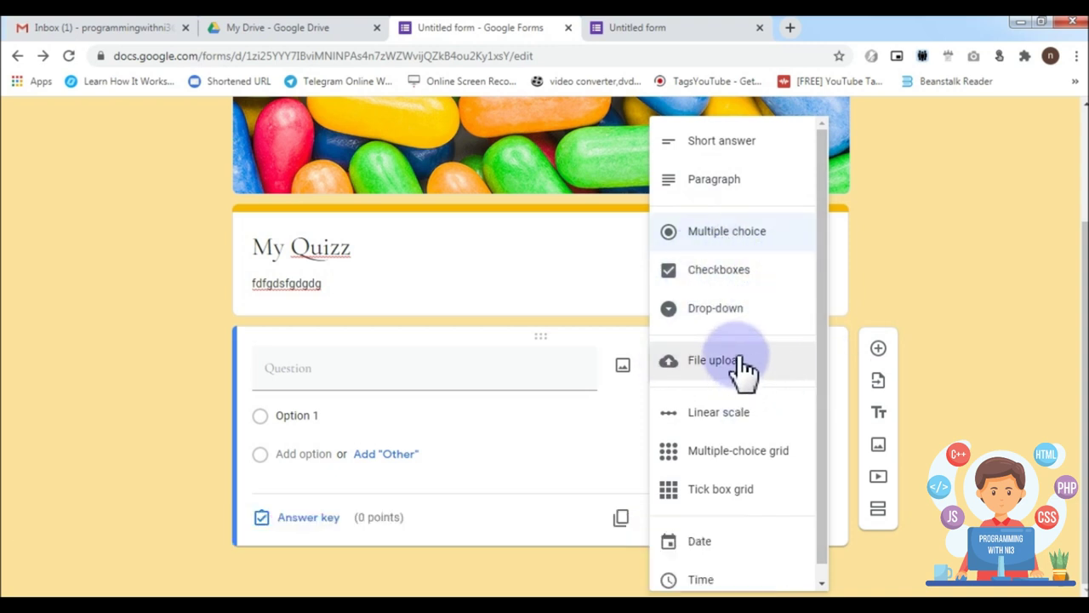
scroll(730, 550, "down", 1)
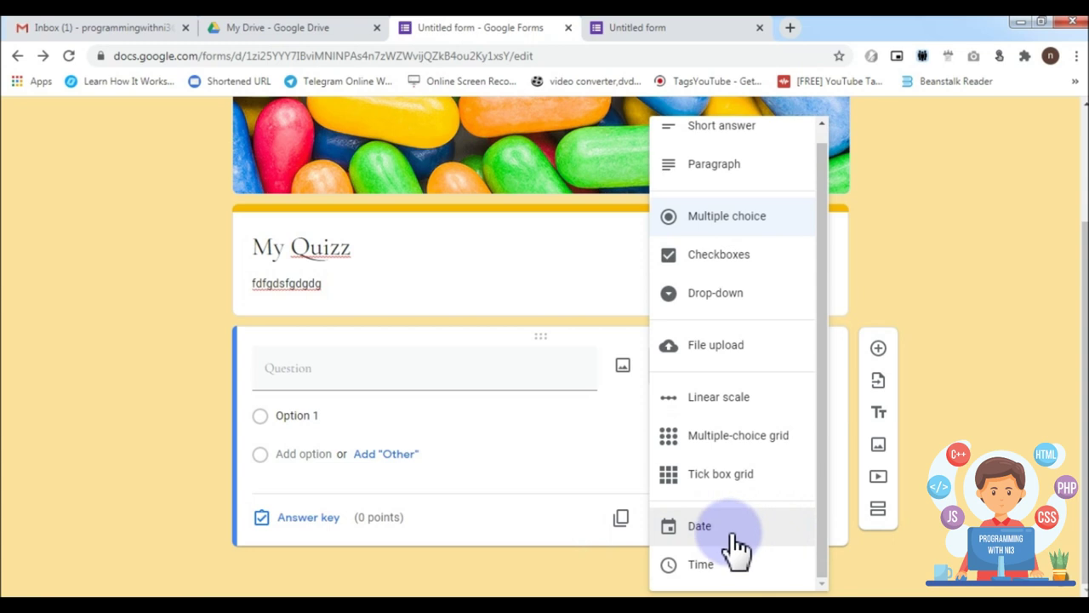
left_click(945, 276)
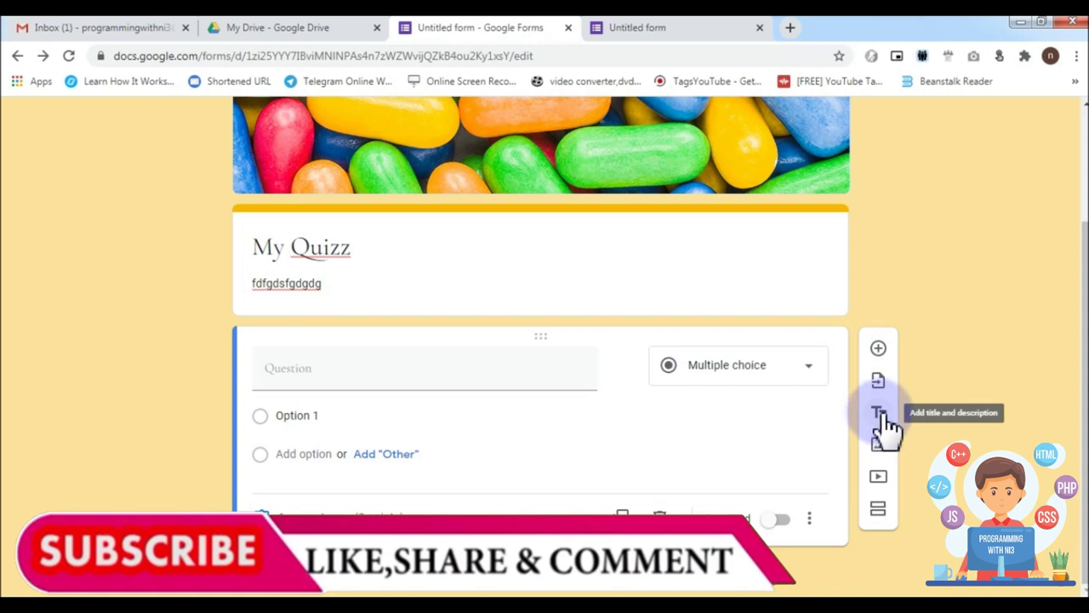
- Add a title and description block below the question and compare it with the form's header
left_click(881, 414)
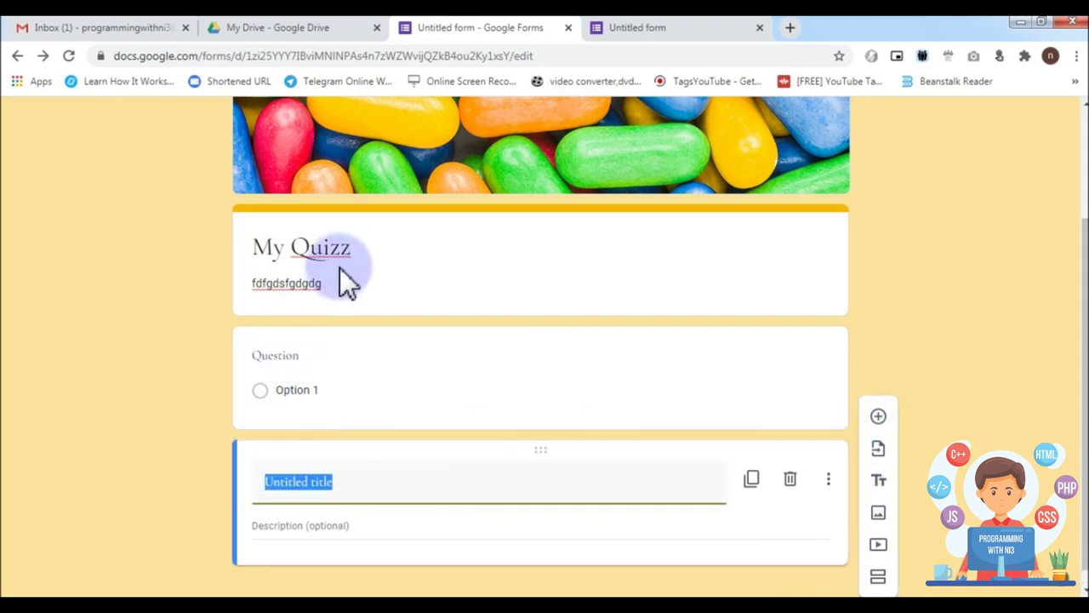
left_click(477, 238)
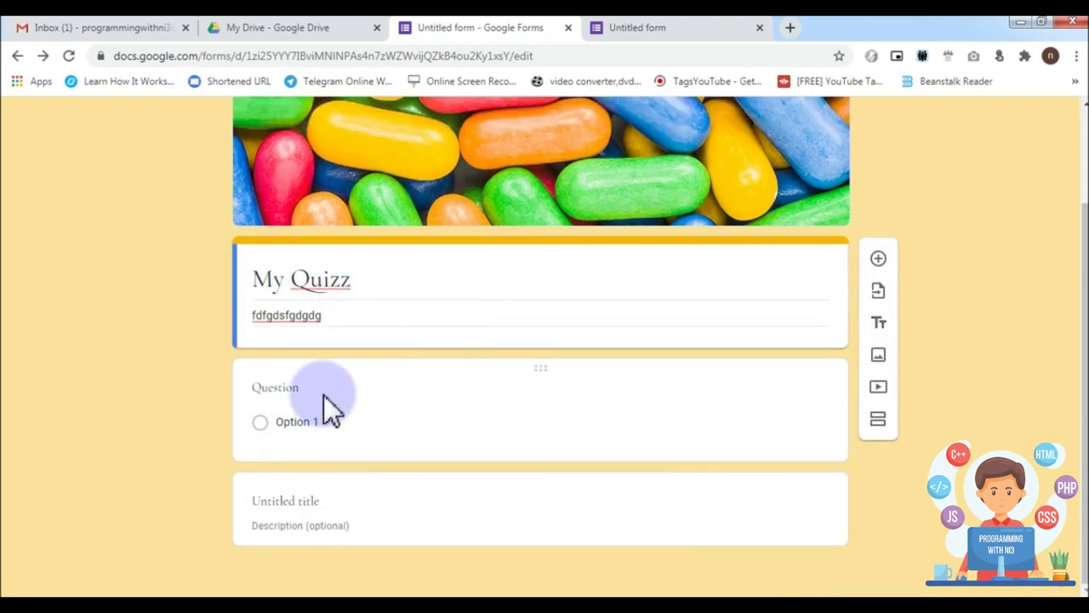
left_click(324, 395)
scroll(610, 433, "down", 1)
left_click(369, 496)
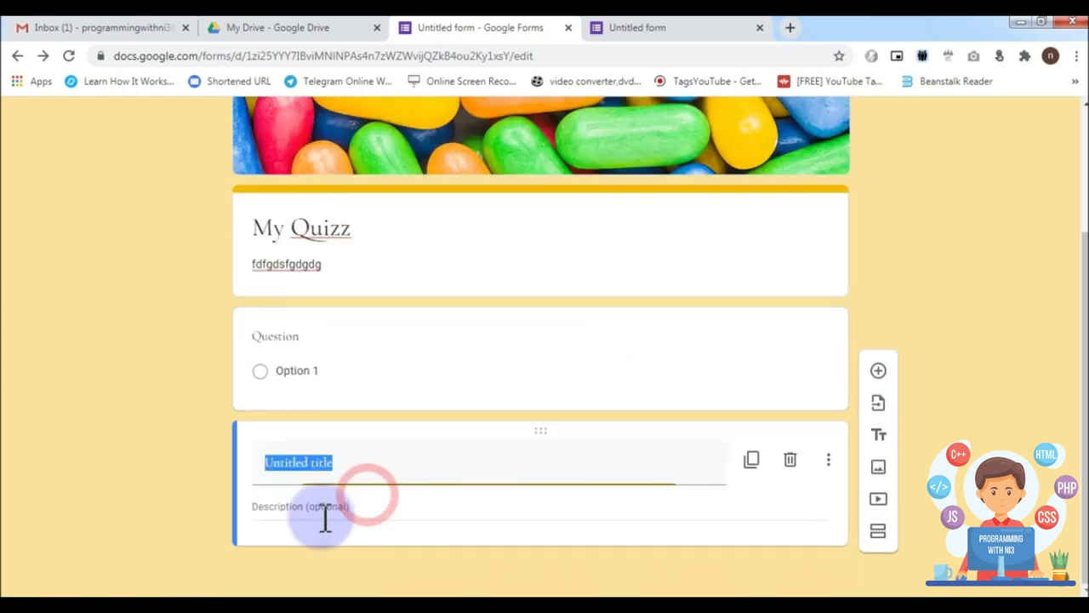
left_click(412, 453)
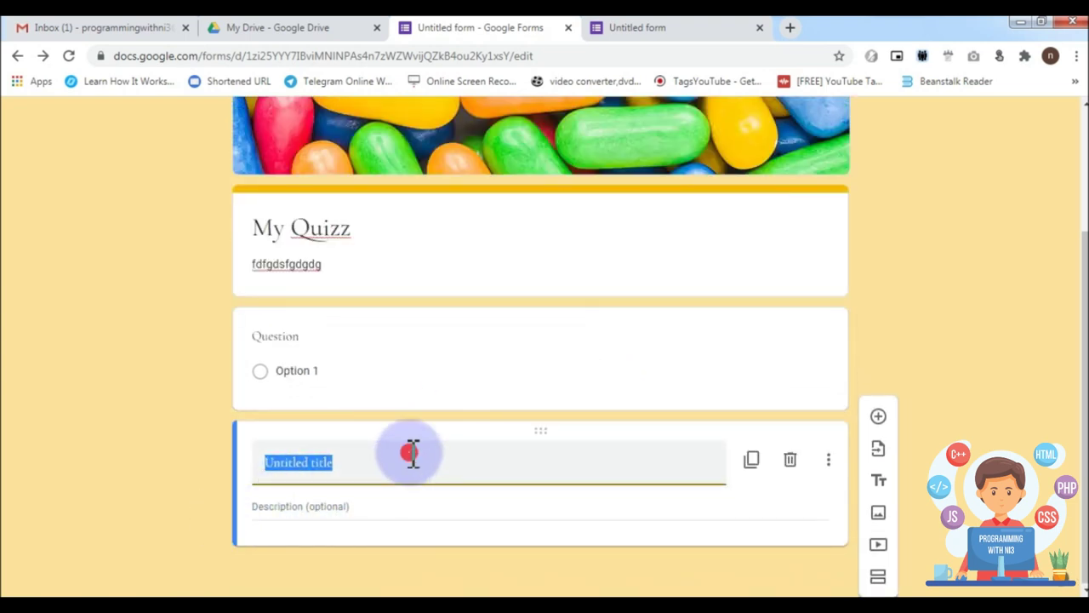
left_click(413, 222)
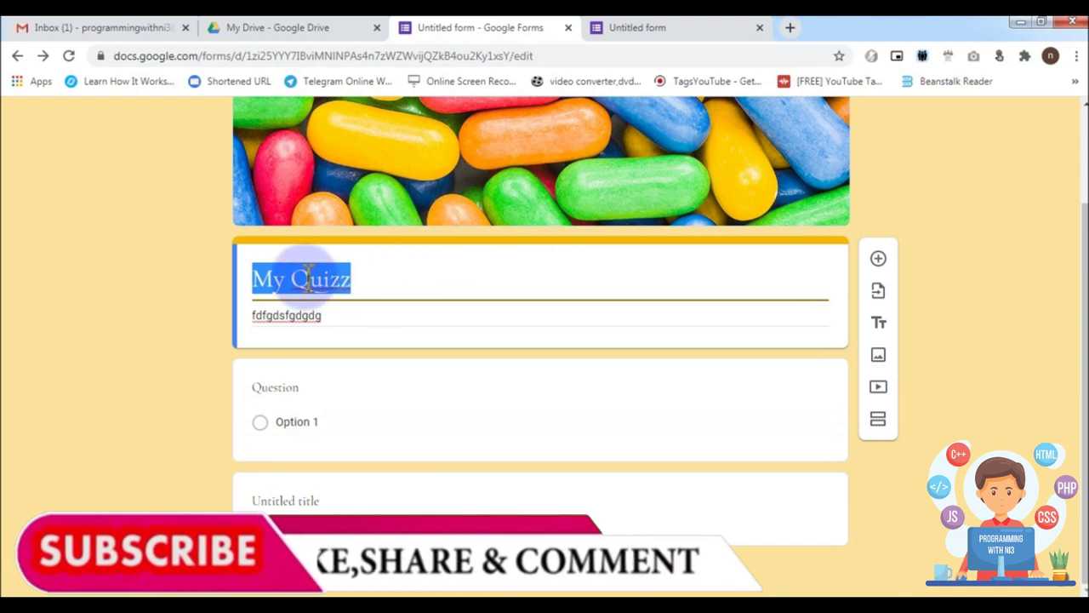
left_click(343, 279)
left_click_drag(349, 278, 256, 286)
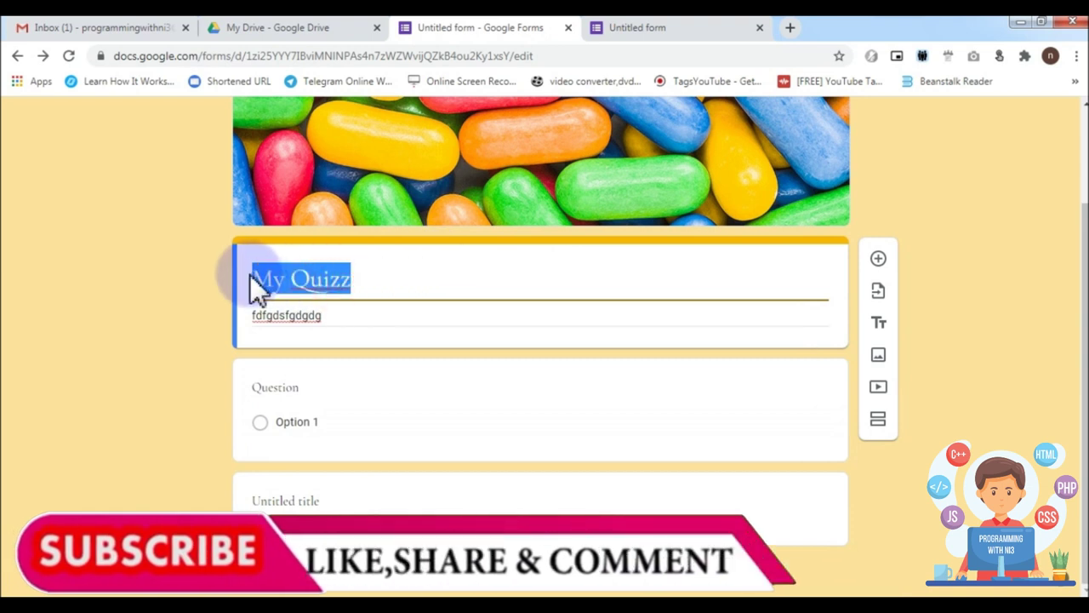
left_click(315, 501)
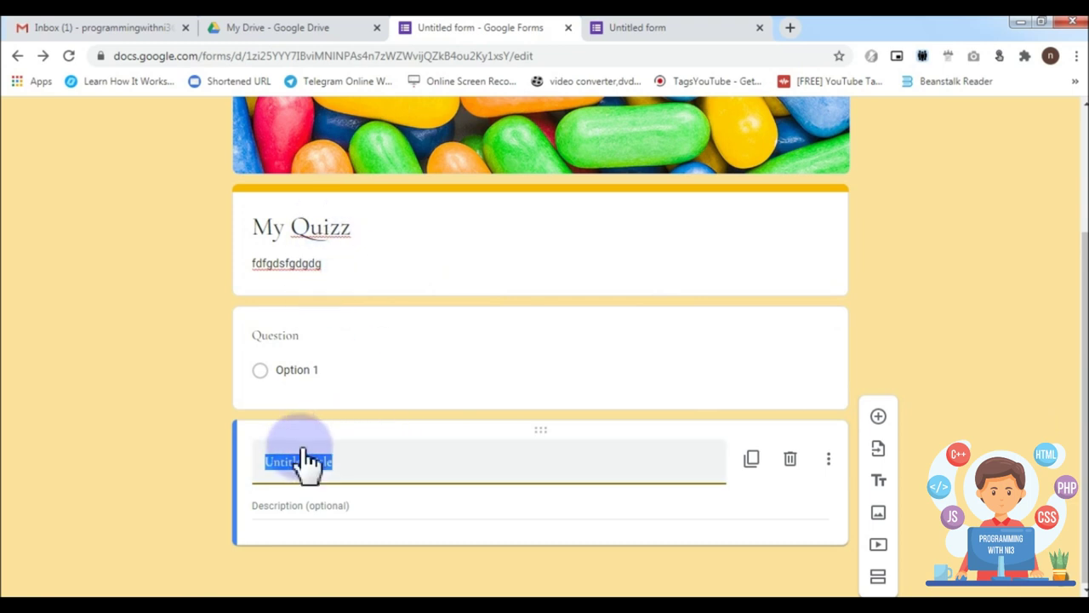
- Insert an image of the India map in flag colours below the title block, using a Google image search for "india"
left_click(879, 516)
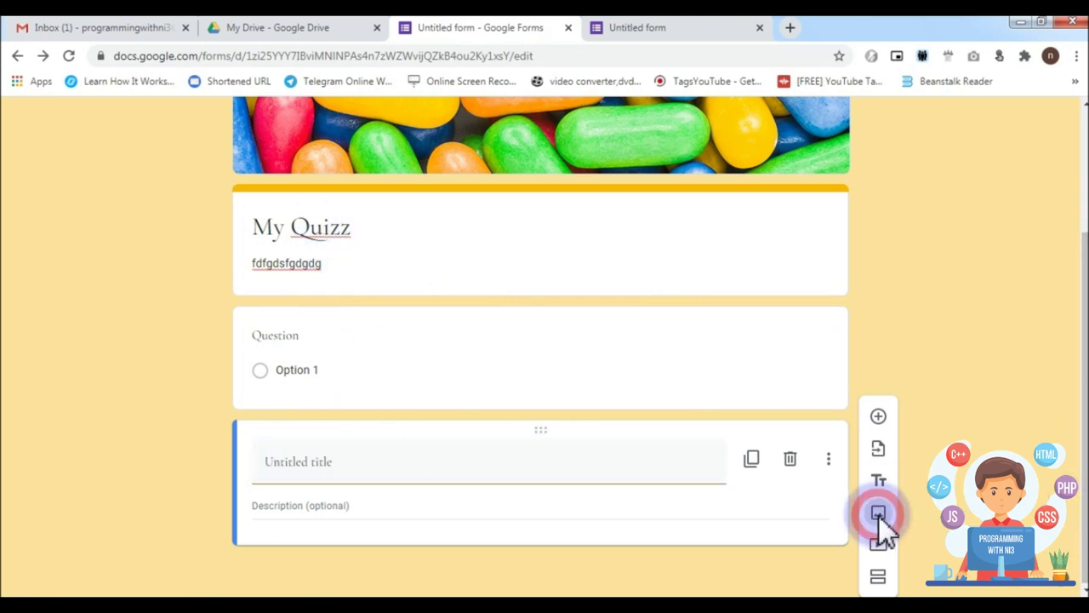
left_click(677, 215)
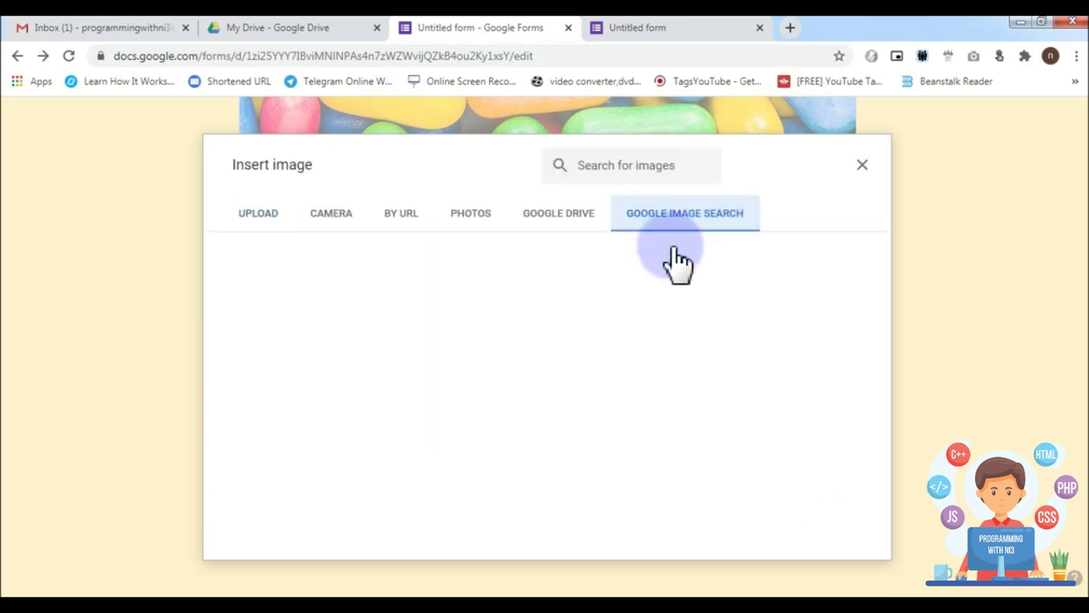
type("india")
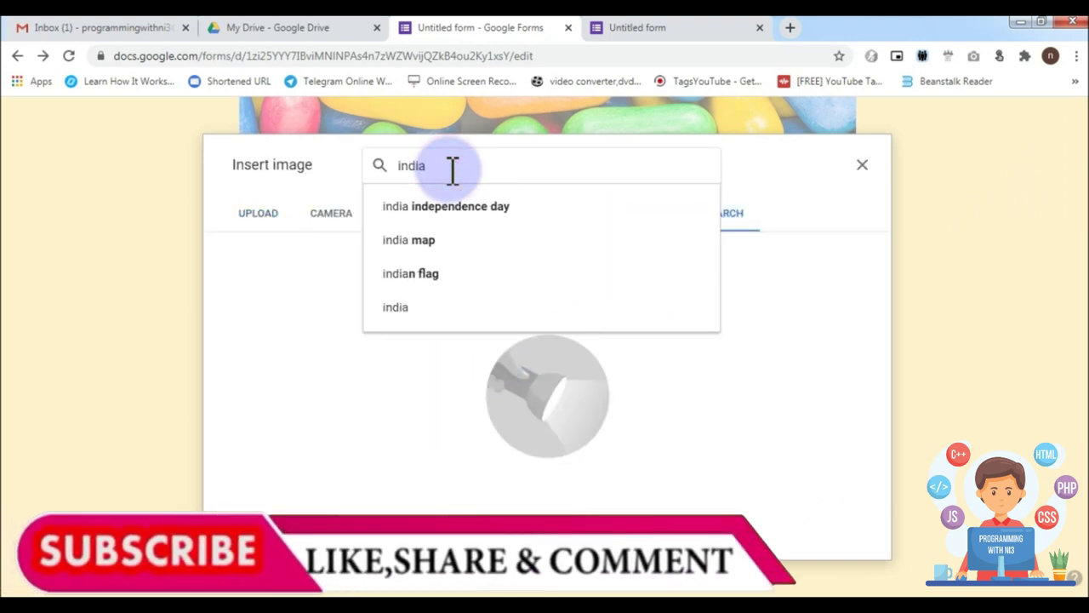
key("Return")
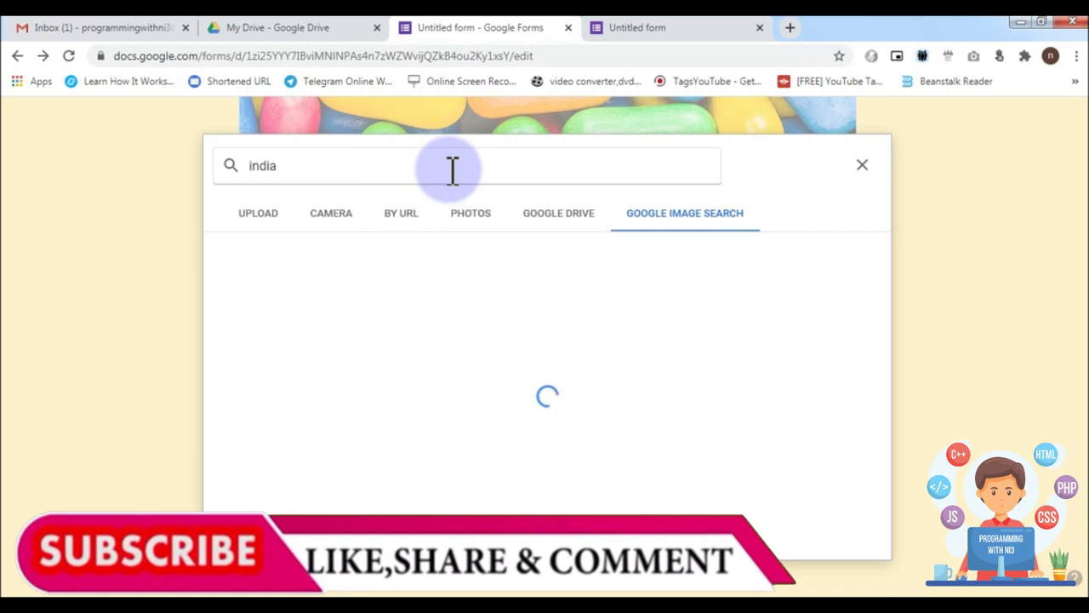
left_click(843, 272)
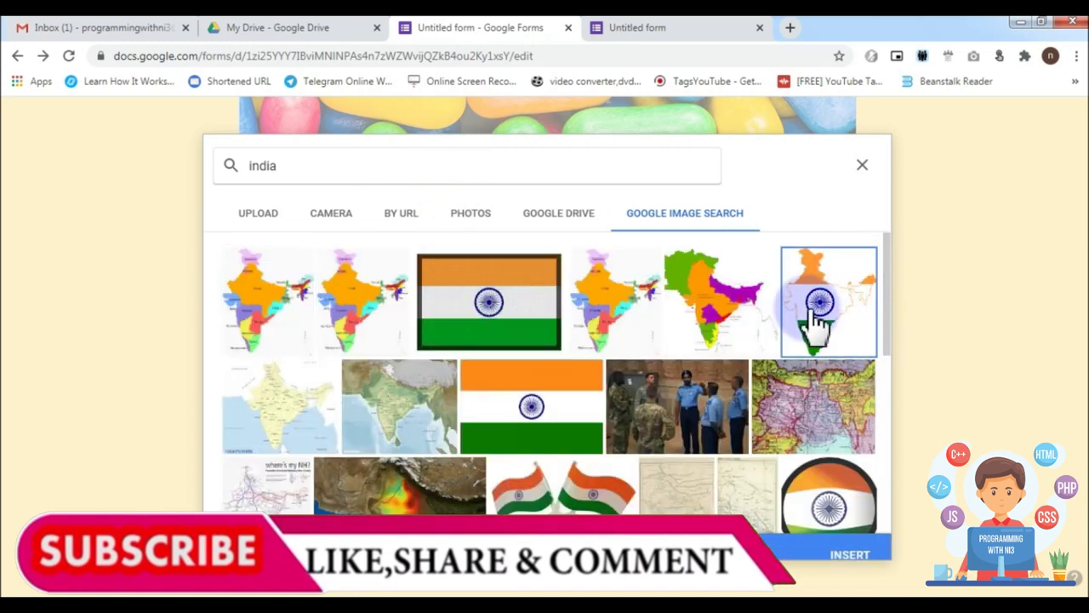
left_click(847, 545)
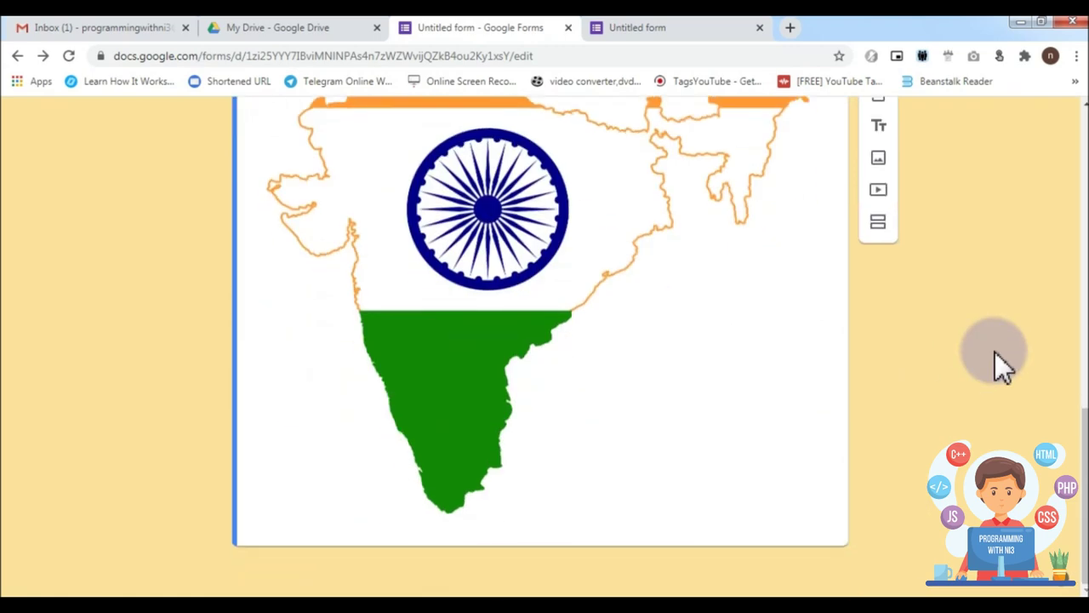
- Preview the form and examine how the header, question, title block and India map image appear to respondents
scroll(967, 422, "up", 5)
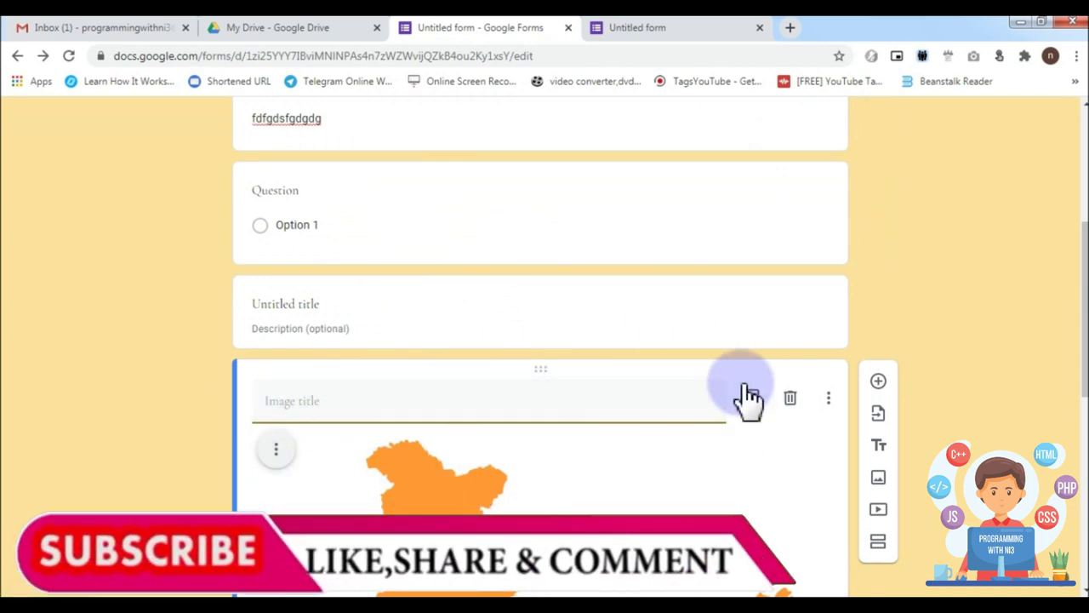
scroll(826, 396, "up", 2)
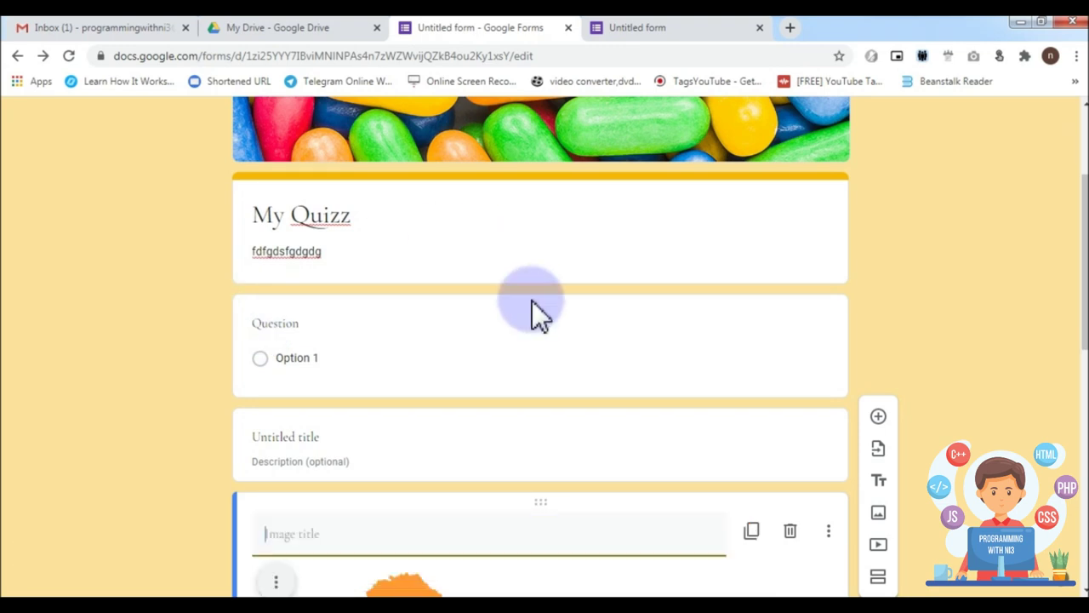
scroll(588, 540, "down", 6)
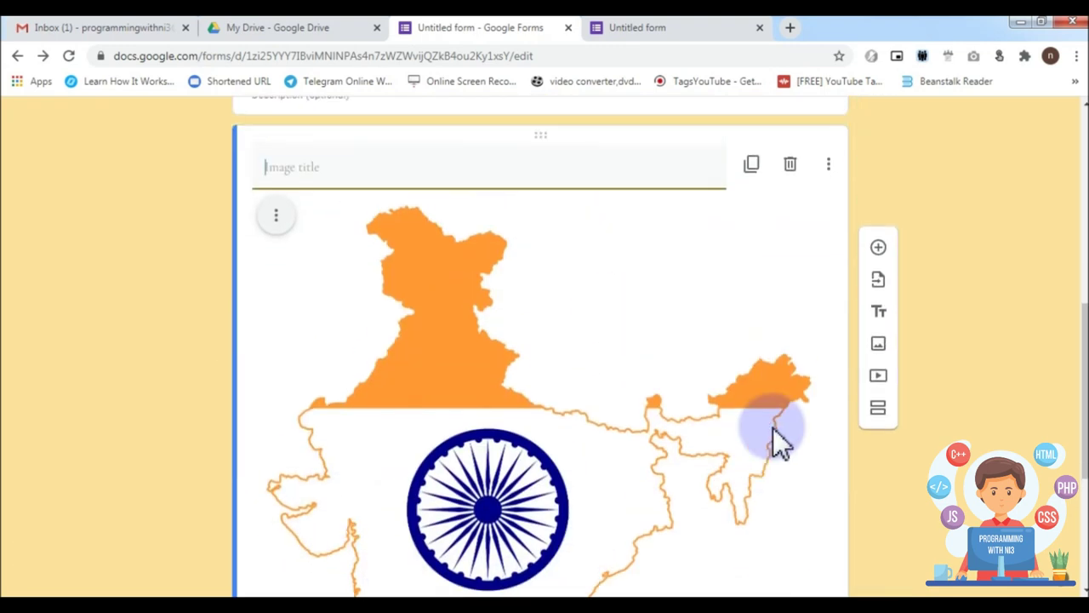
scroll(773, 434, "up", 7)
scroll(772, 438, "down", 4)
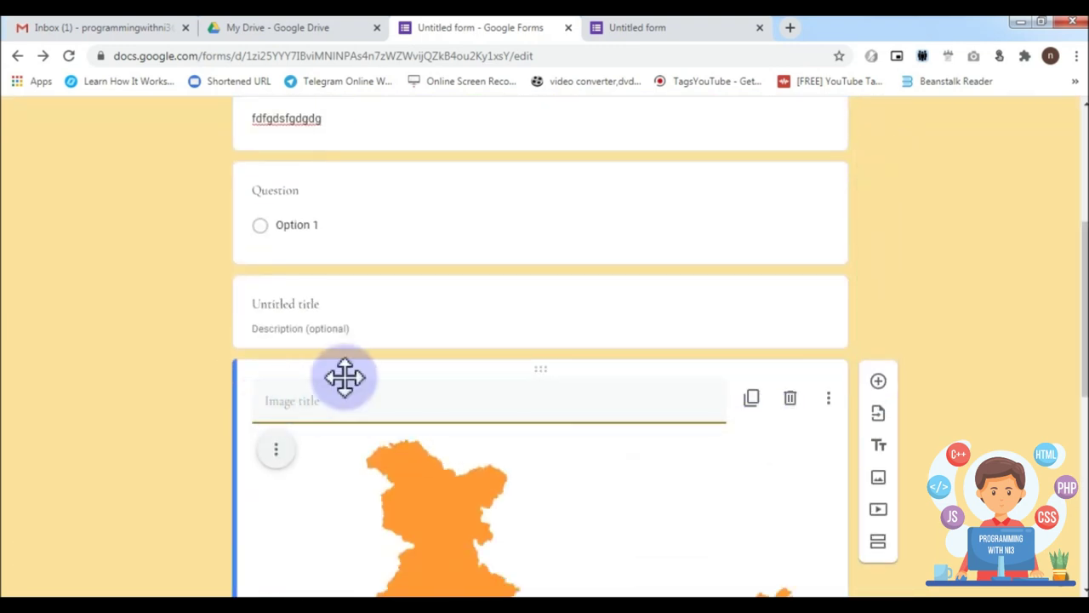
scroll(1077, 231, "up", 6)
left_click(853, 122)
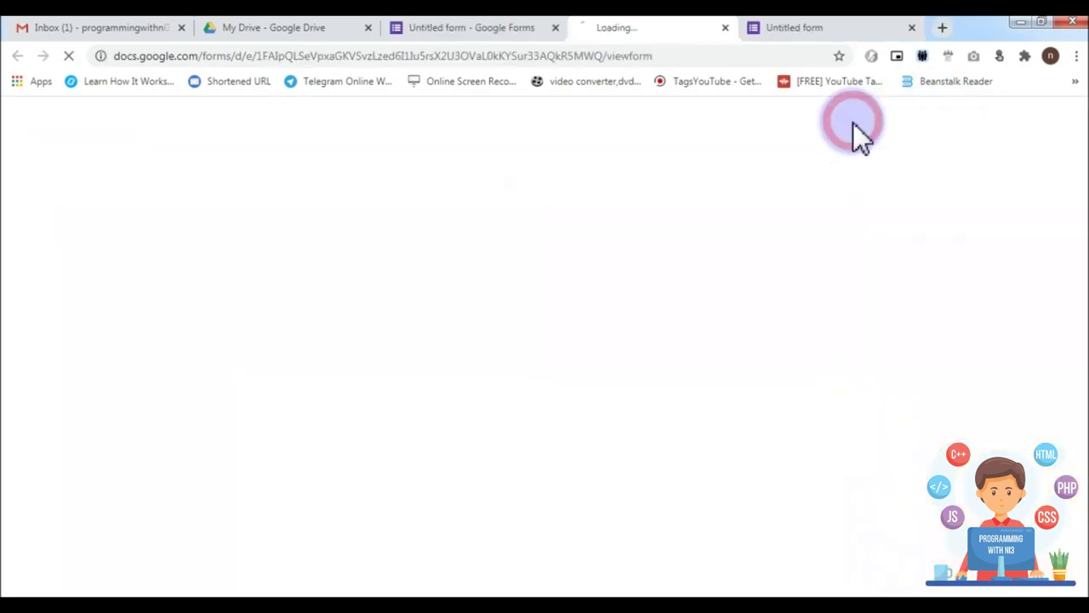
scroll(885, 325, "down", 5)
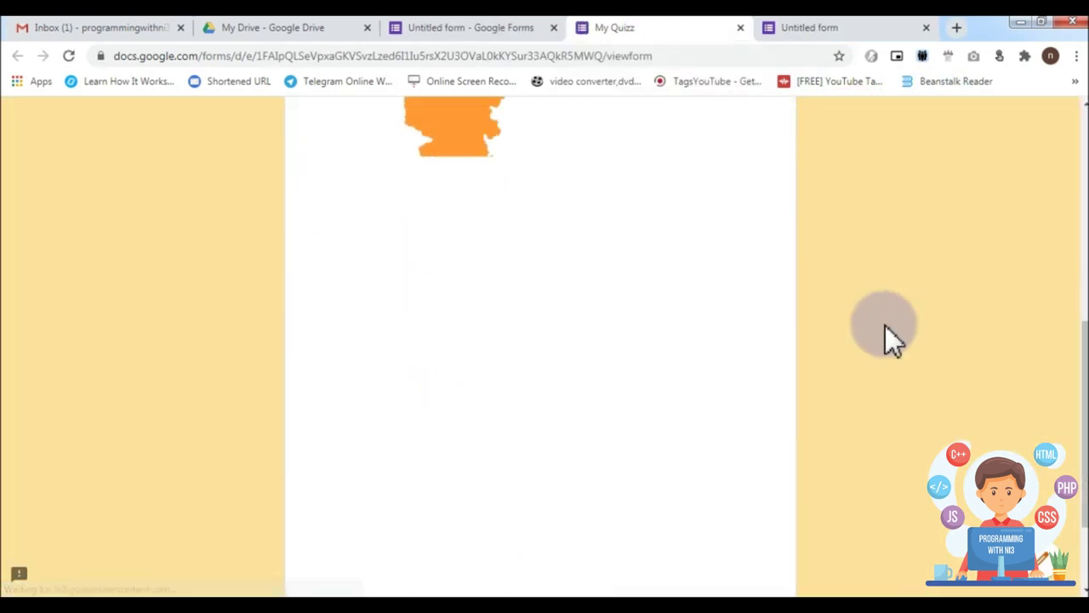
scroll(885, 325, "up", 3)
scroll(885, 325, "down", 5)
scroll(885, 325, "up", 6)
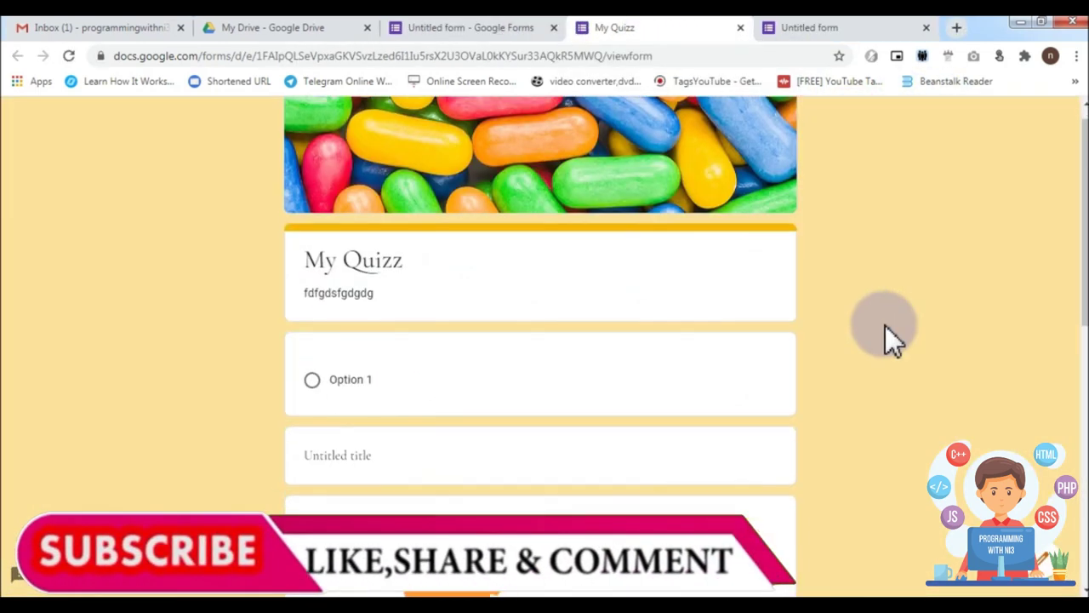
scroll(885, 325, "down", 5)
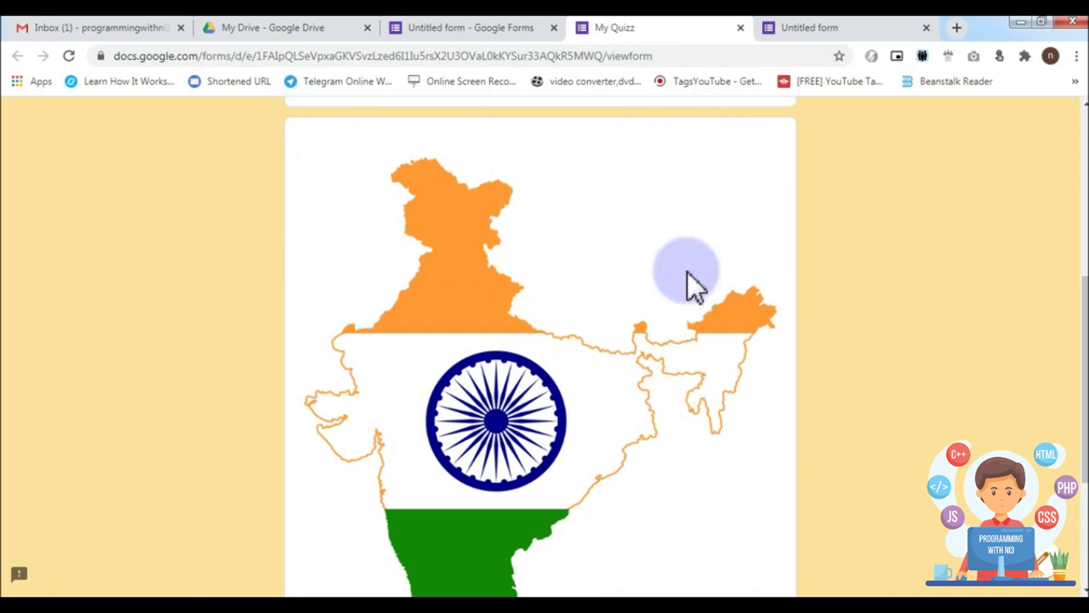
scroll(687, 271, "up", 3)
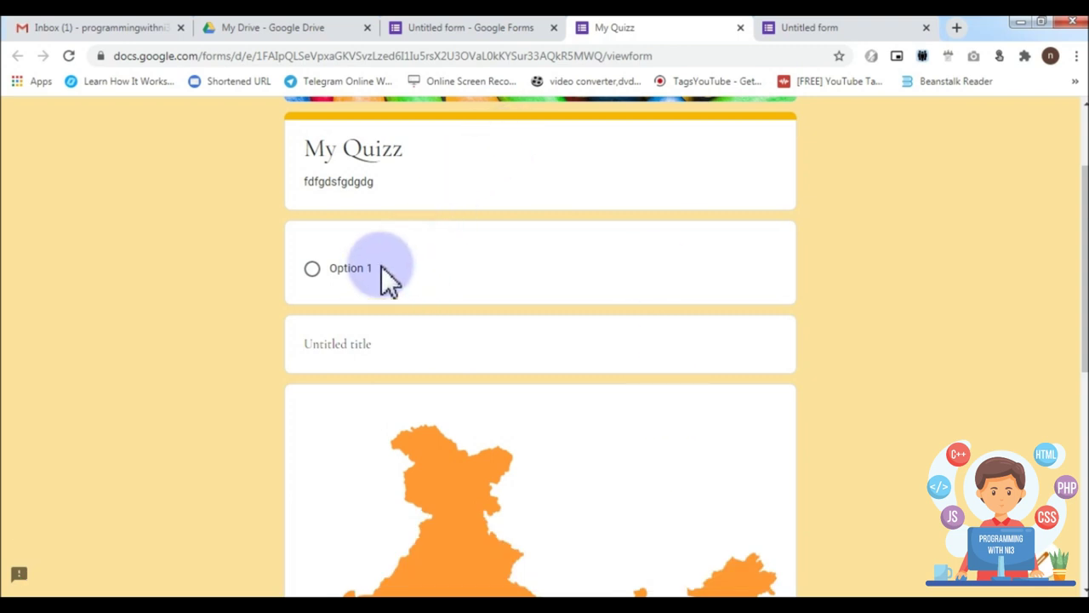
- Try selecting Option 1 in the preview, and close the preview without submitting the answer
left_click(355, 269)
left_click(740, 27)
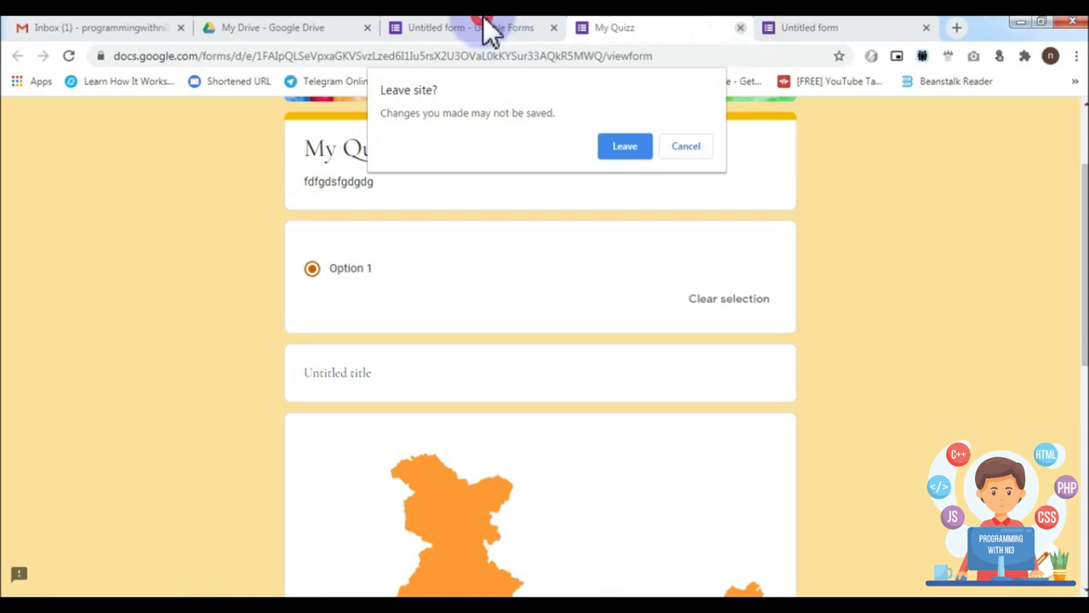
left_click(625, 146)
- Search YouTube for "programming with ni3" and insert the video about conducting exams using Google Classroom below the multiple-choice question
scroll(544, 383, "down", 6)
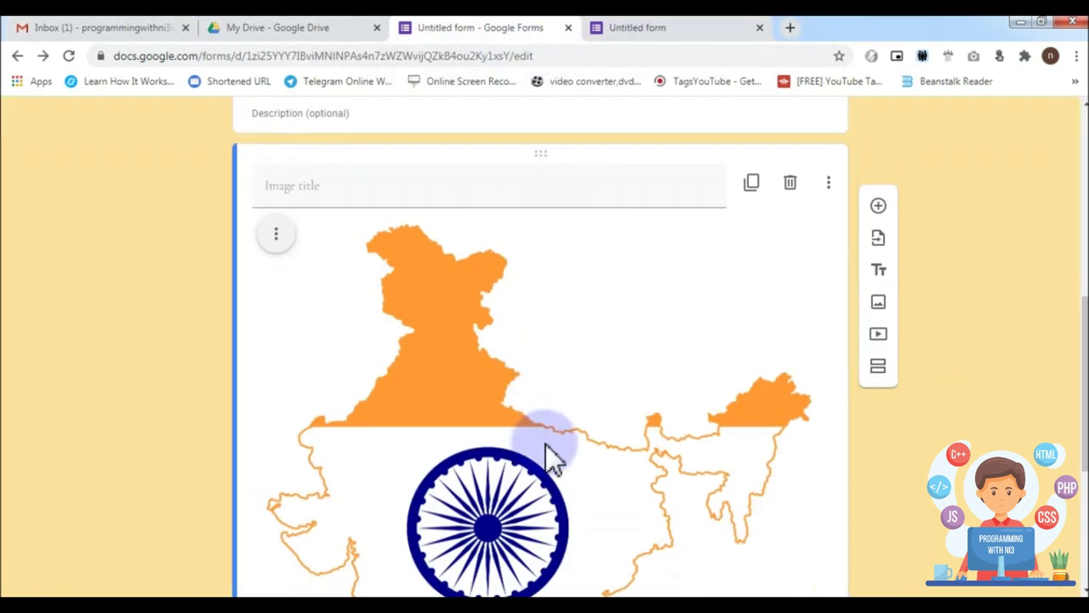
scroll(579, 401, "up", 6)
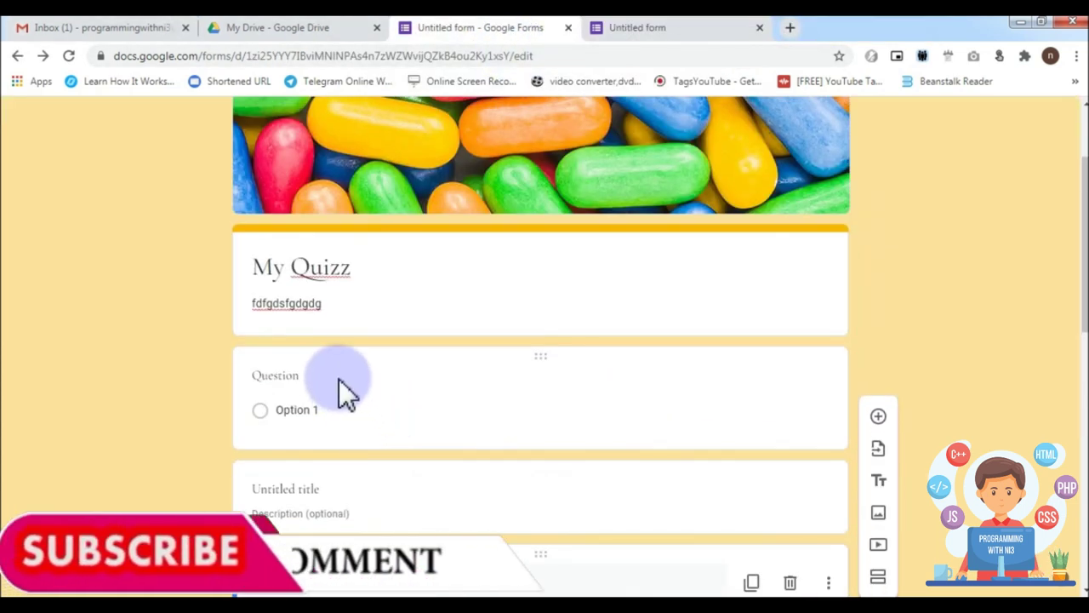
left_click(341, 380)
left_click(625, 390)
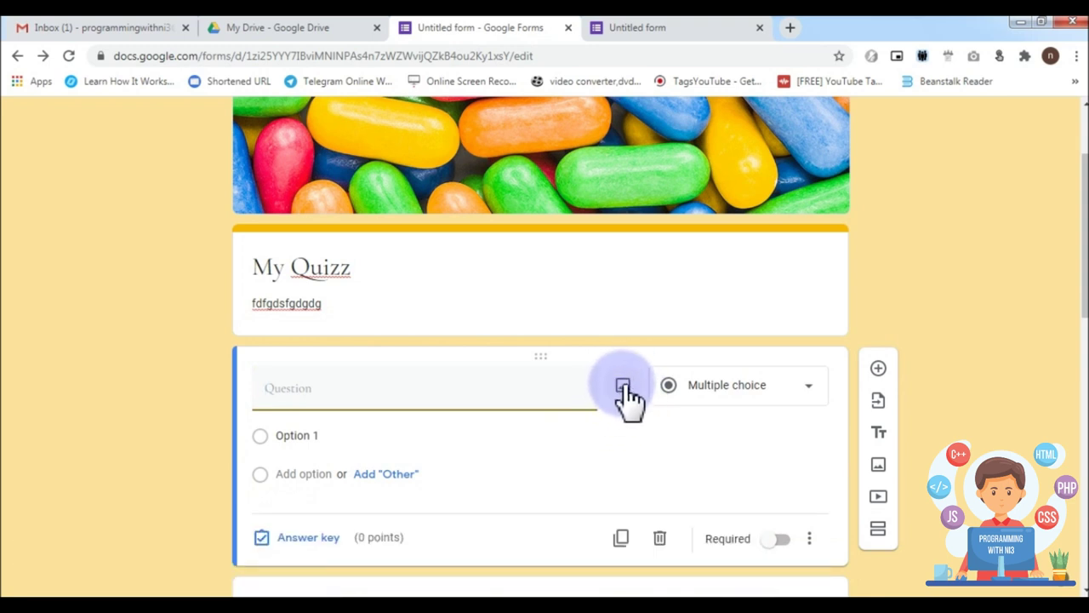
scroll(626, 390, "down", 2)
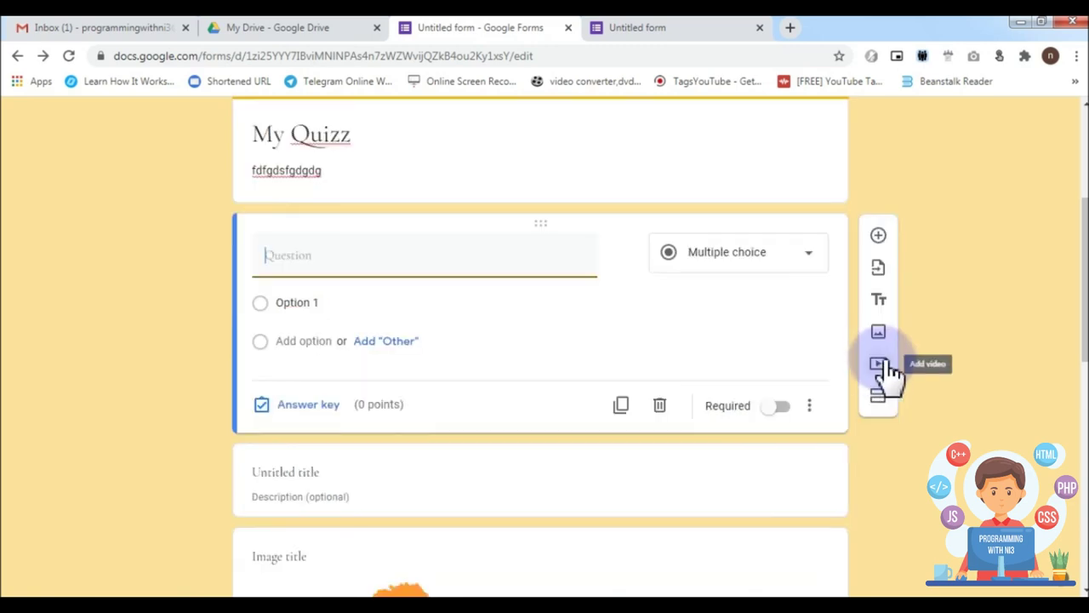
scroll(885, 374, "down", 2)
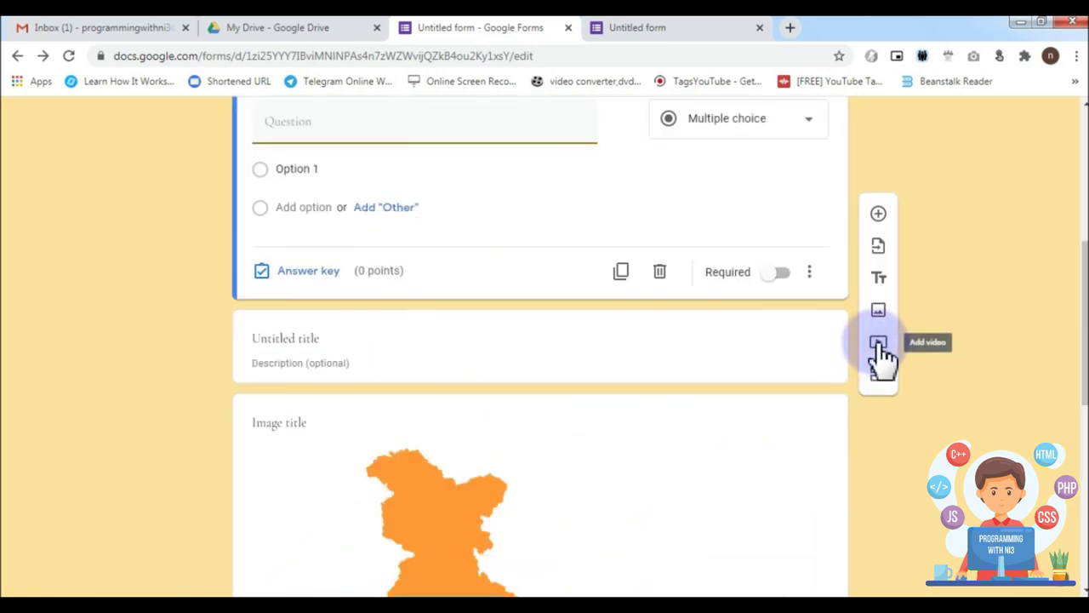
left_click(877, 344)
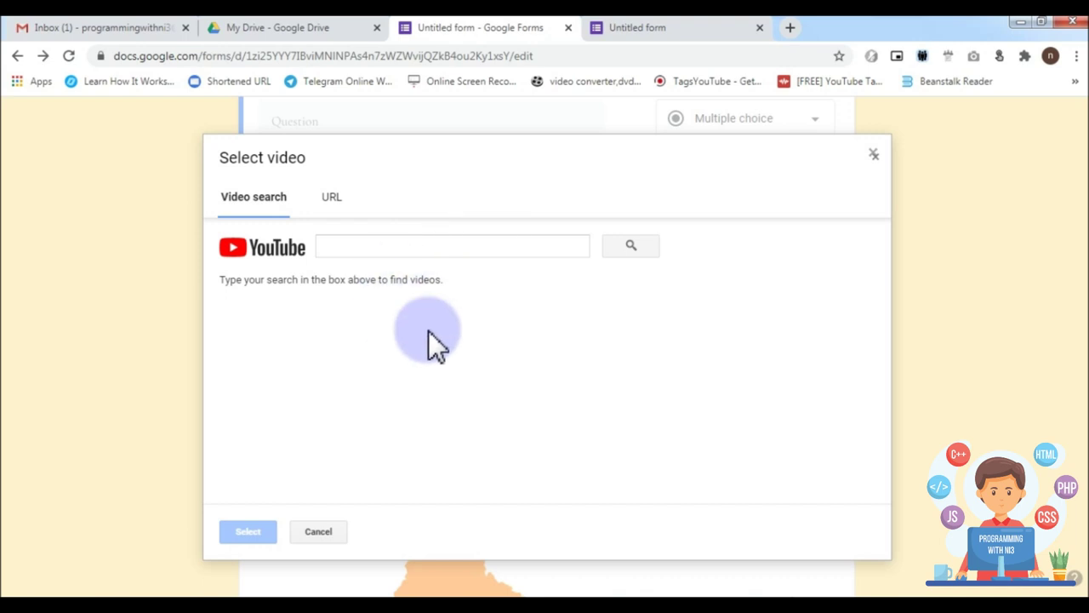
type("prog")
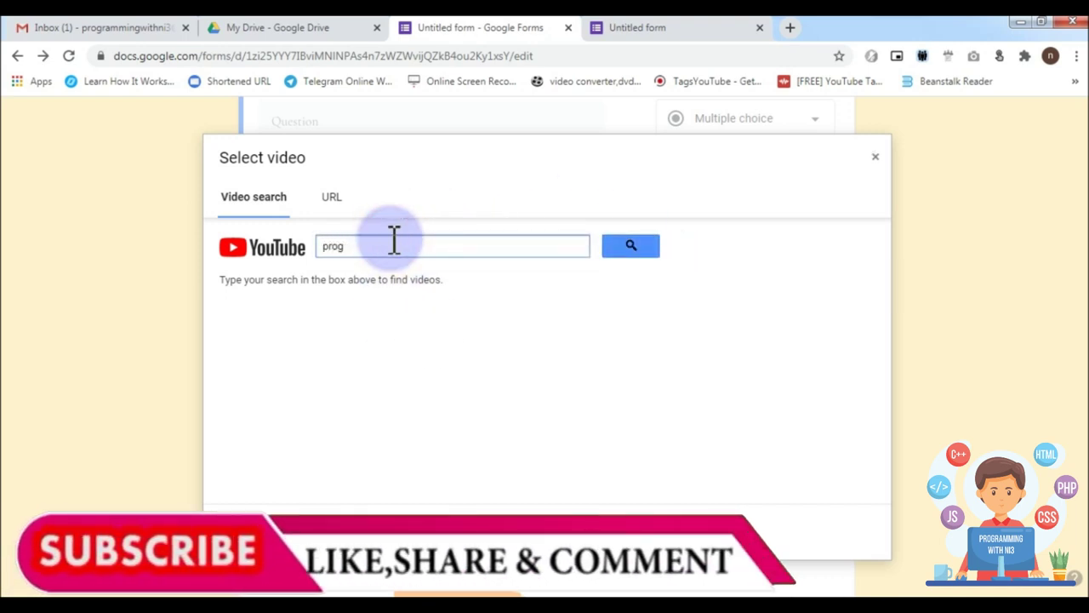
type("ramming with ni")
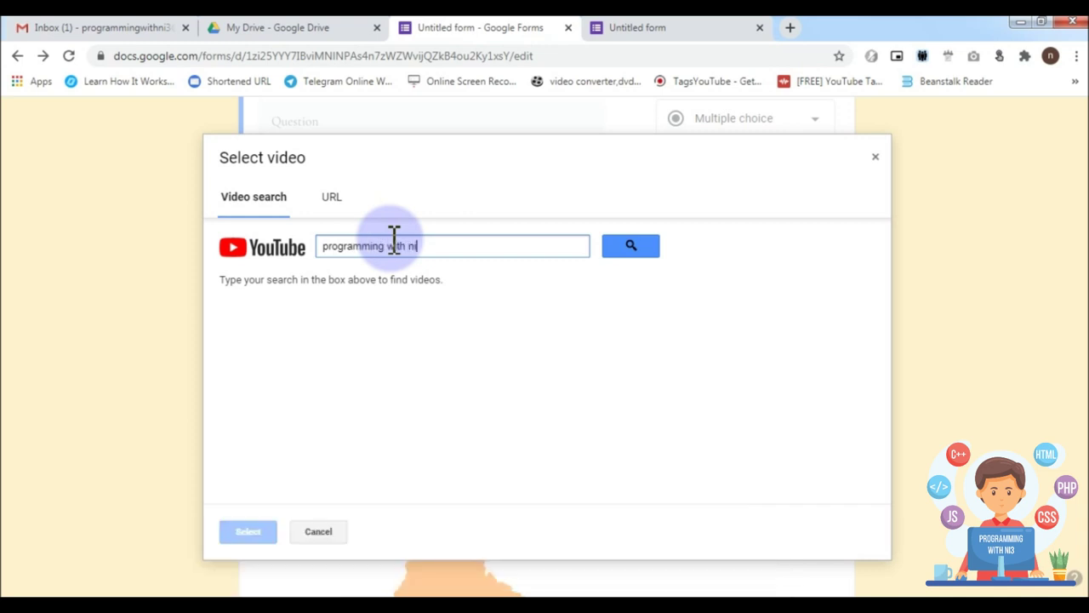
type("3")
key("Return")
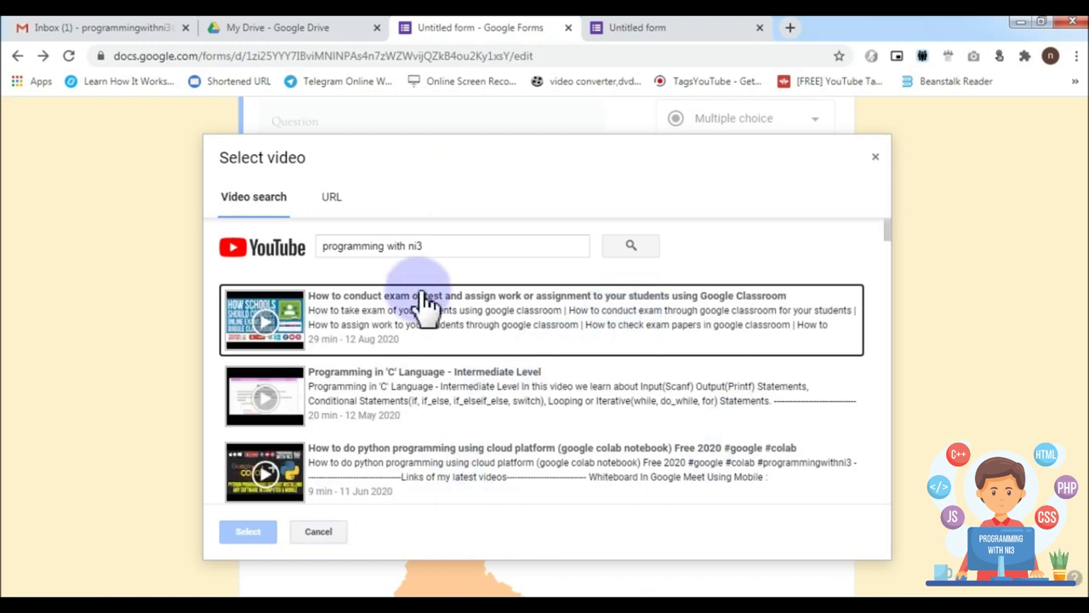
left_click(441, 330)
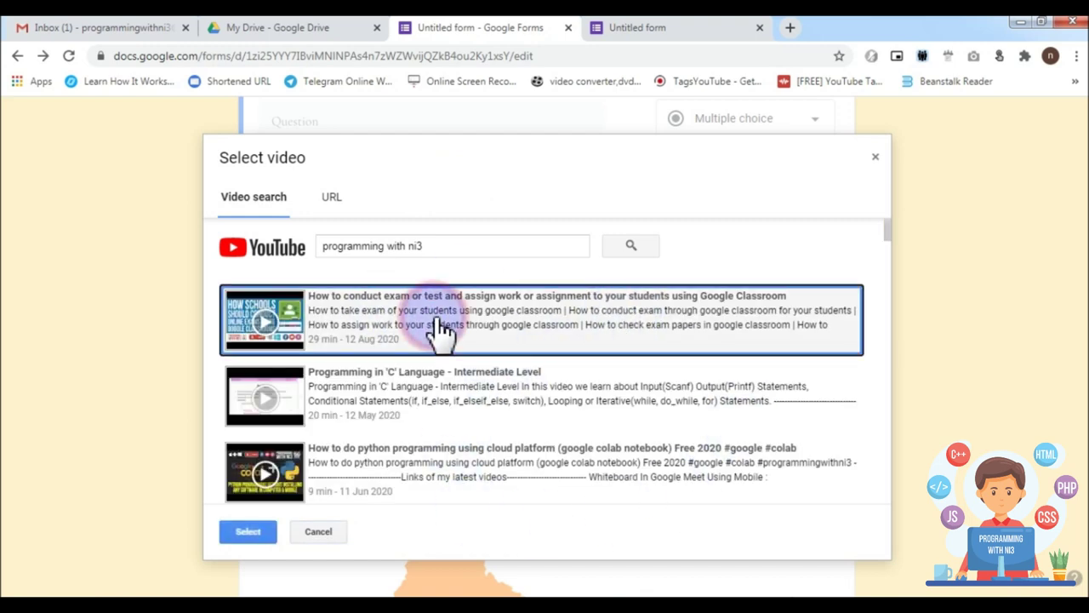
left_click(246, 533)
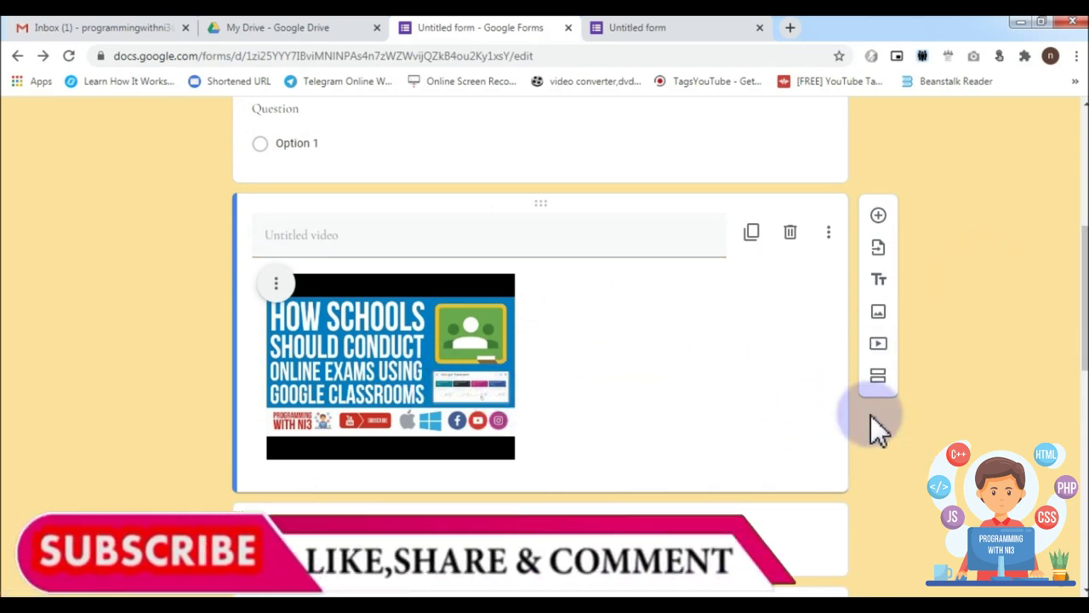
- Preview the form to examine the embedded video and the blocks below it, and return to the form editor
scroll(1064, 272, "up", 4)
scroll(1064, 273, "up", 2)
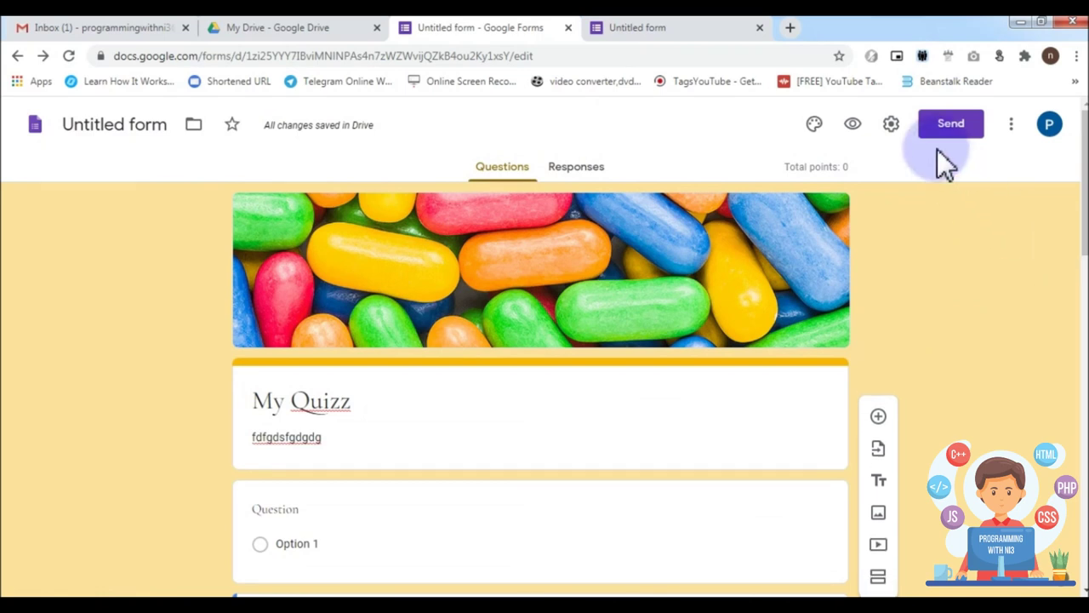
left_click(852, 122)
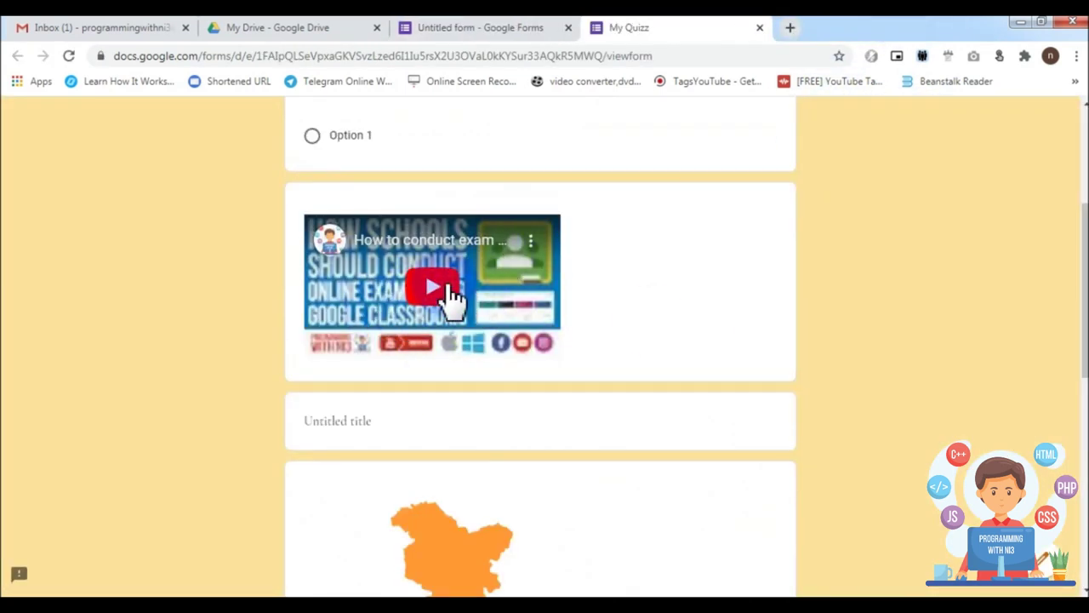
scroll(665, 408, "down", 3)
scroll(665, 408, "up", 3)
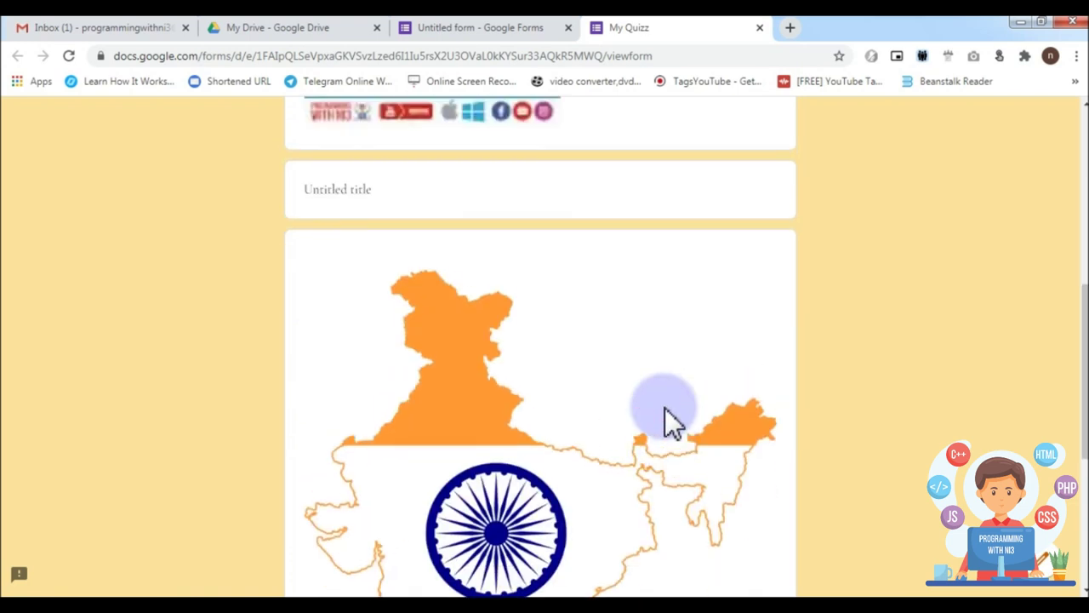
left_click(516, 28)
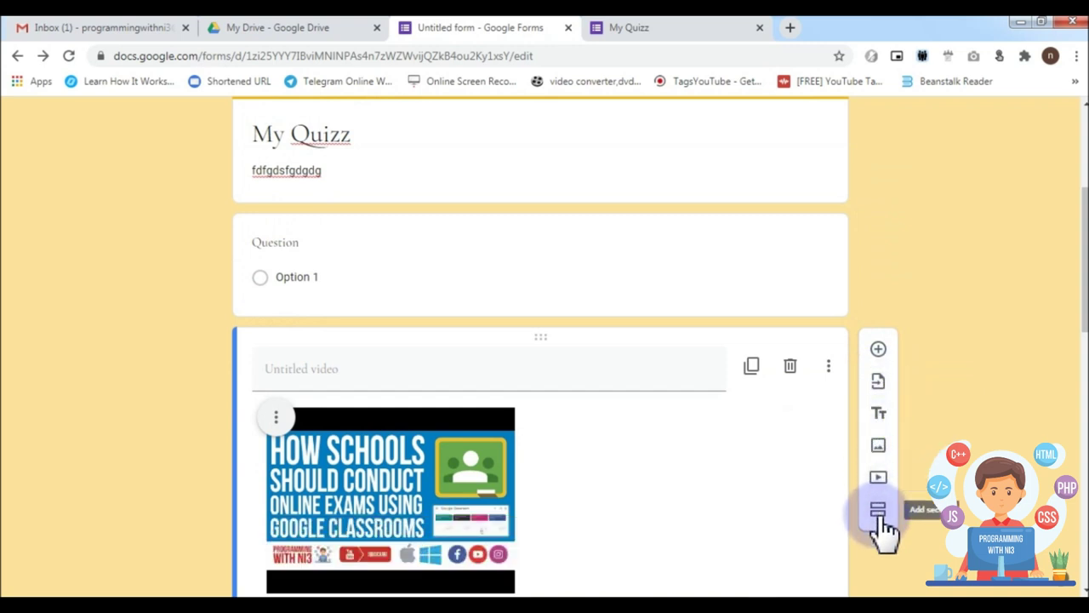
- Add a new section directly after the video block and check how the form is divided
scroll(944, 264, "down", 5)
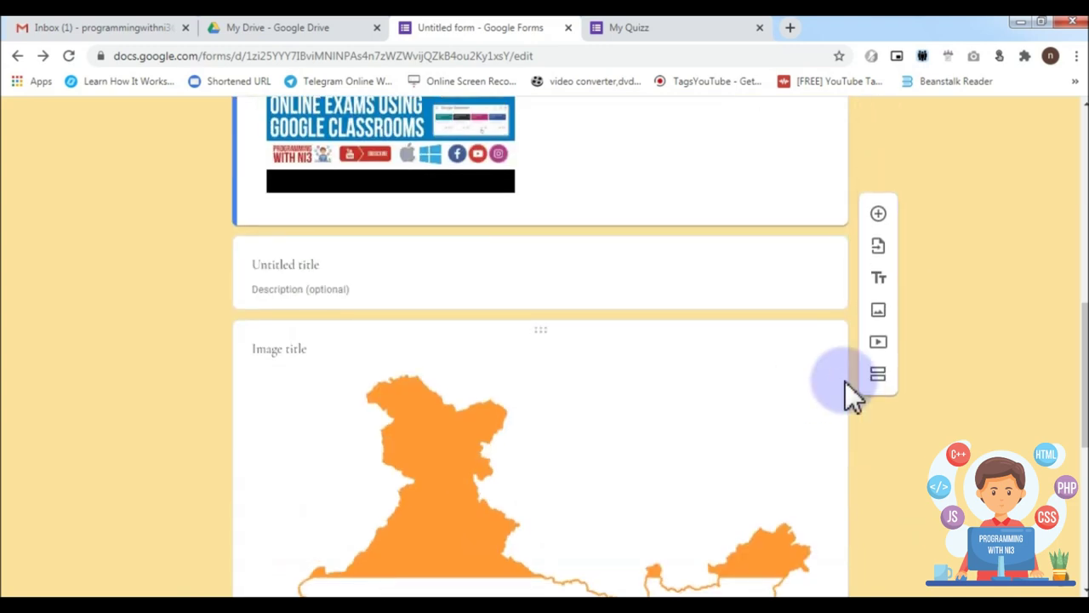
scroll(834, 391, "up", 3)
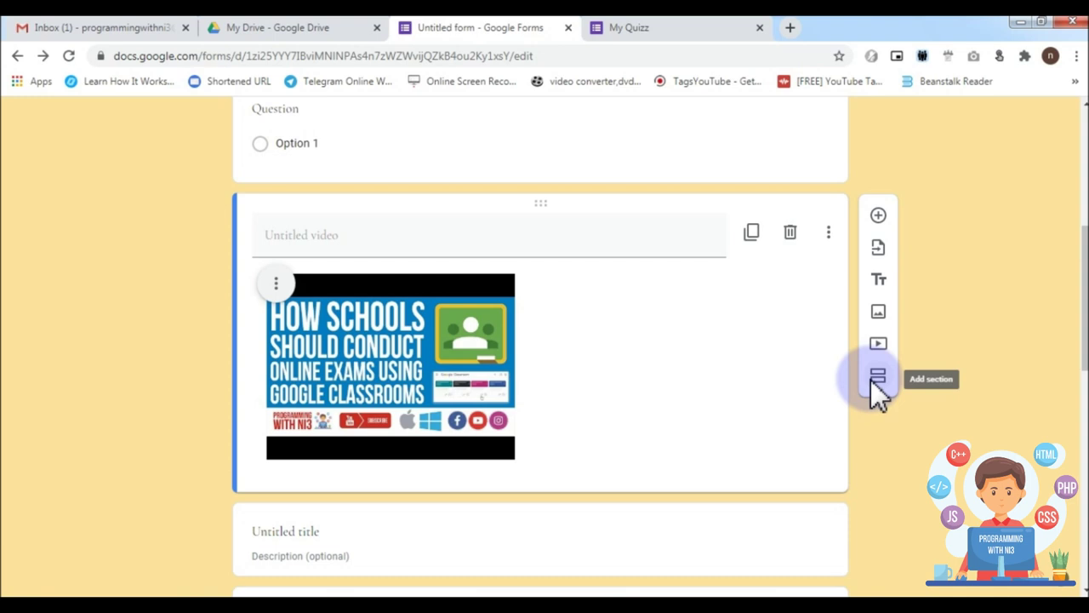
left_click(874, 382)
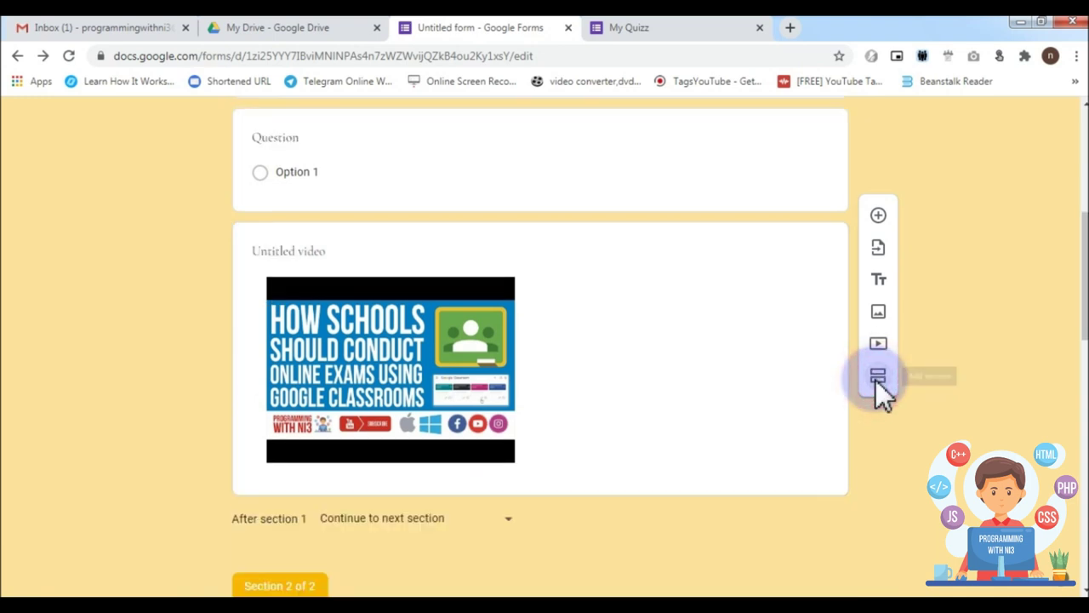
scroll(929, 358, "up", 6)
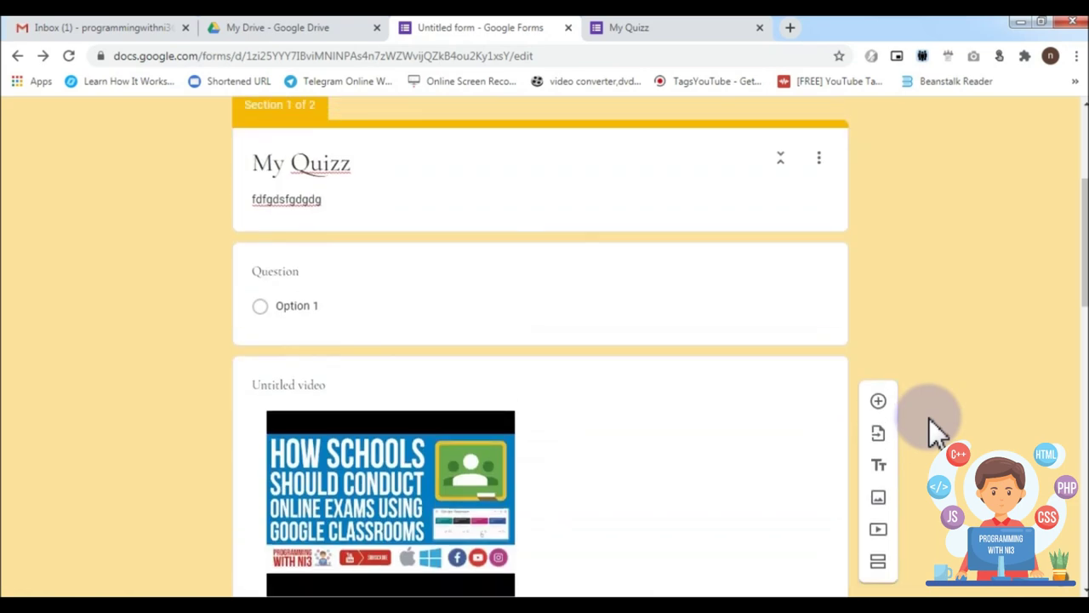
- Review the navigation choices after section 1 and keep it on "Continue to next section"
scroll(936, 430, "down", 5)
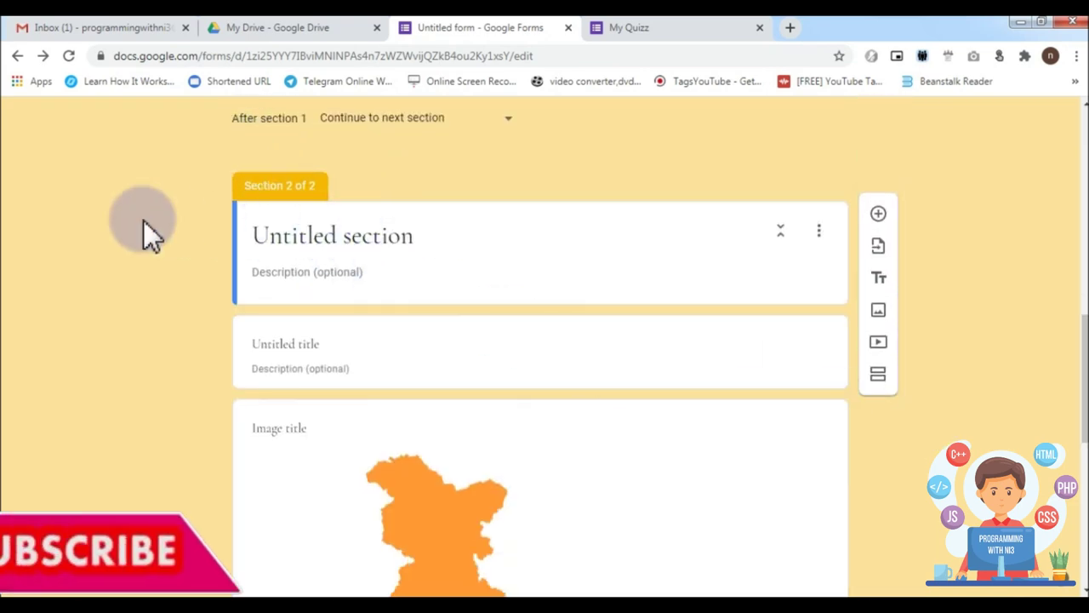
scroll(374, 146, "up", 2)
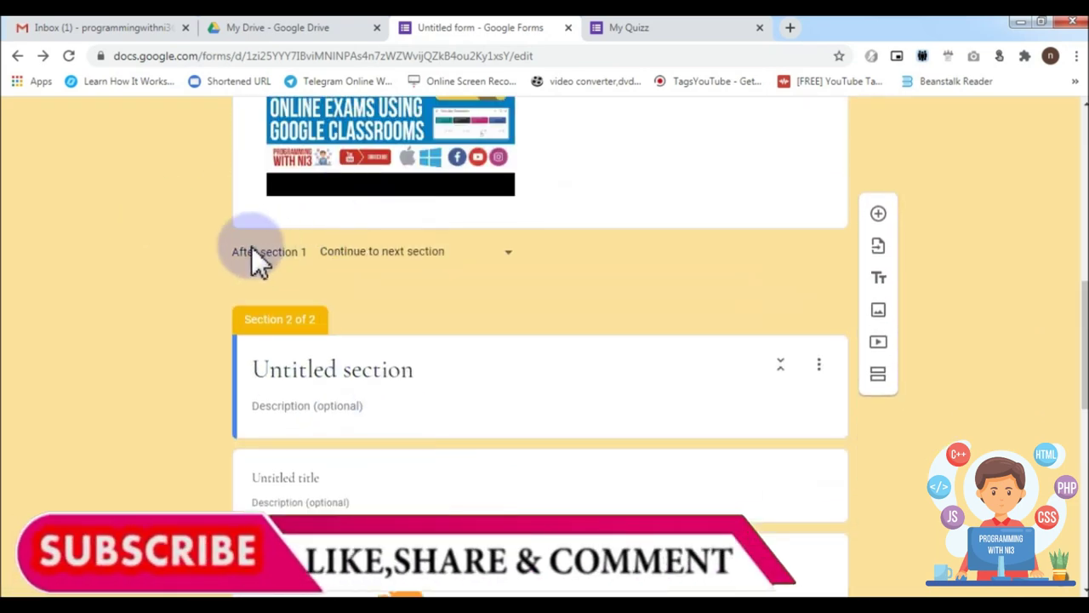
left_click(366, 254)
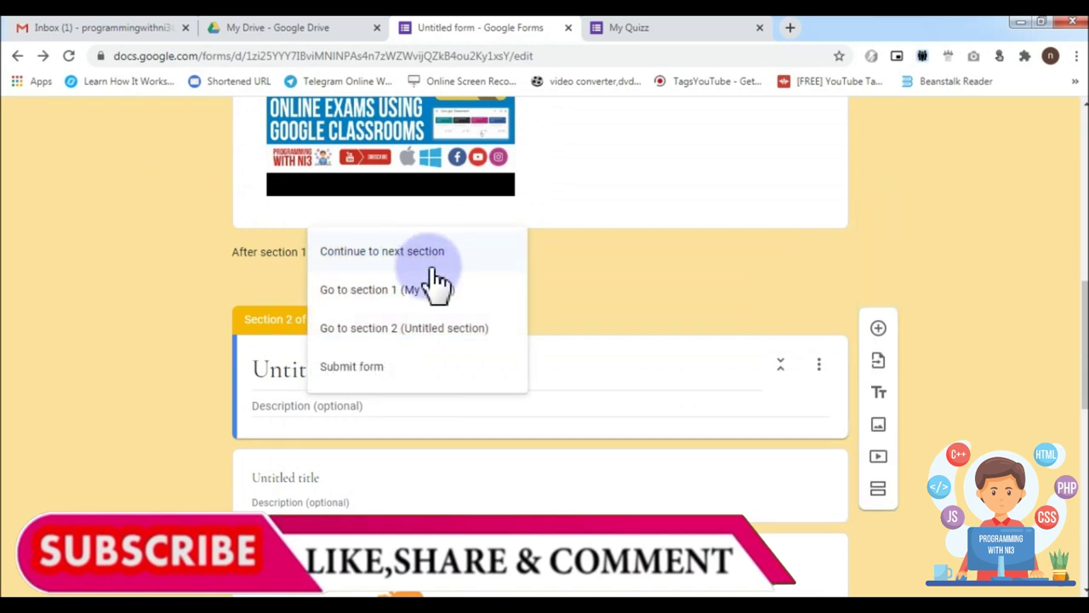
left_click(421, 254)
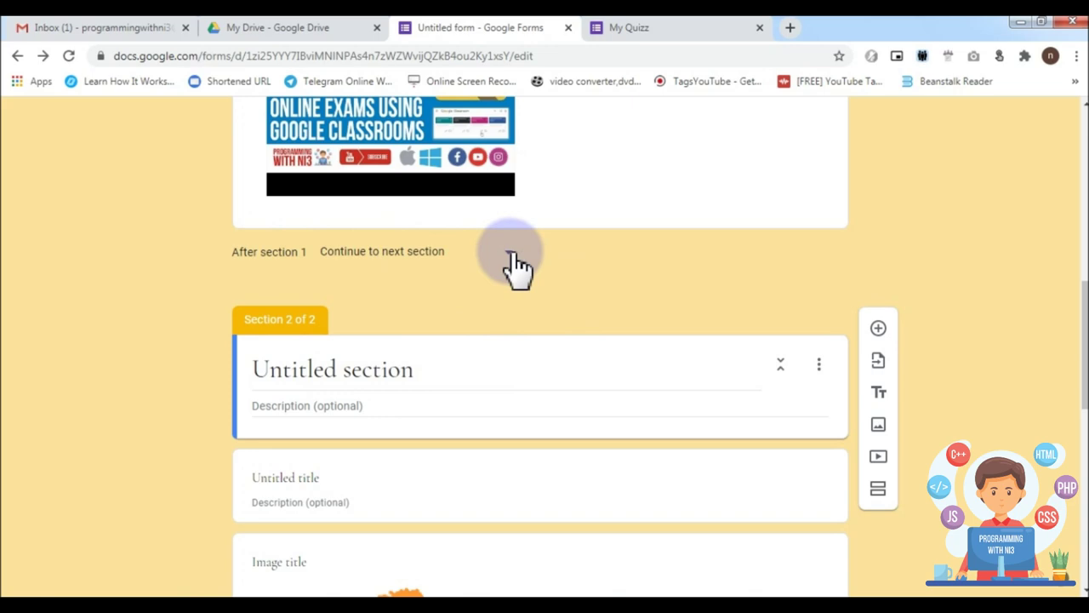
- Preview the form and advance from the first page to the page holding the second section
scroll(698, 298, "up", 15)
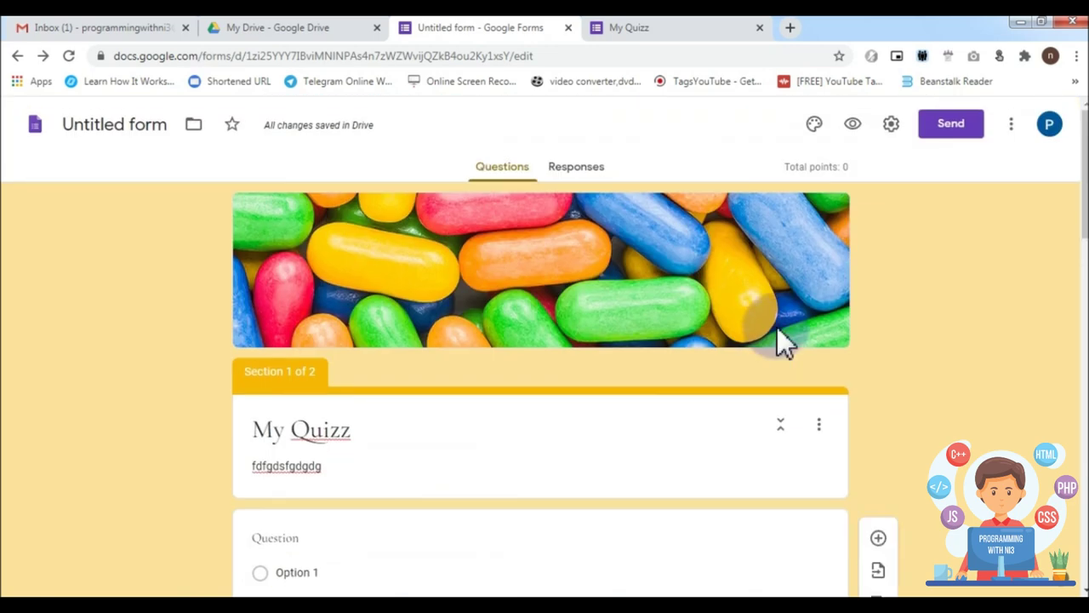
left_click(853, 124)
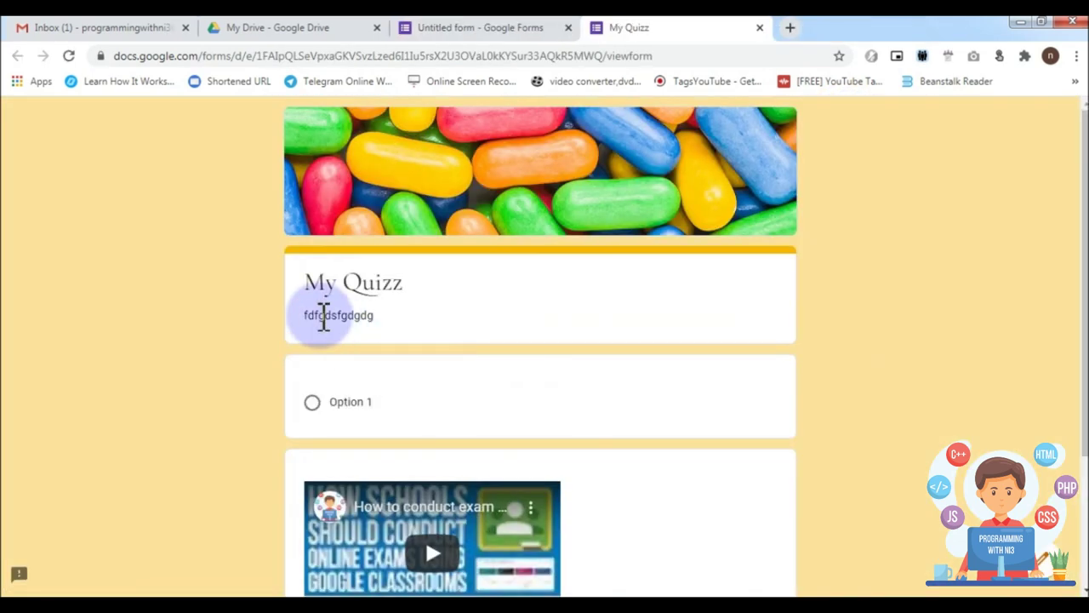
scroll(486, 389, "down", 3)
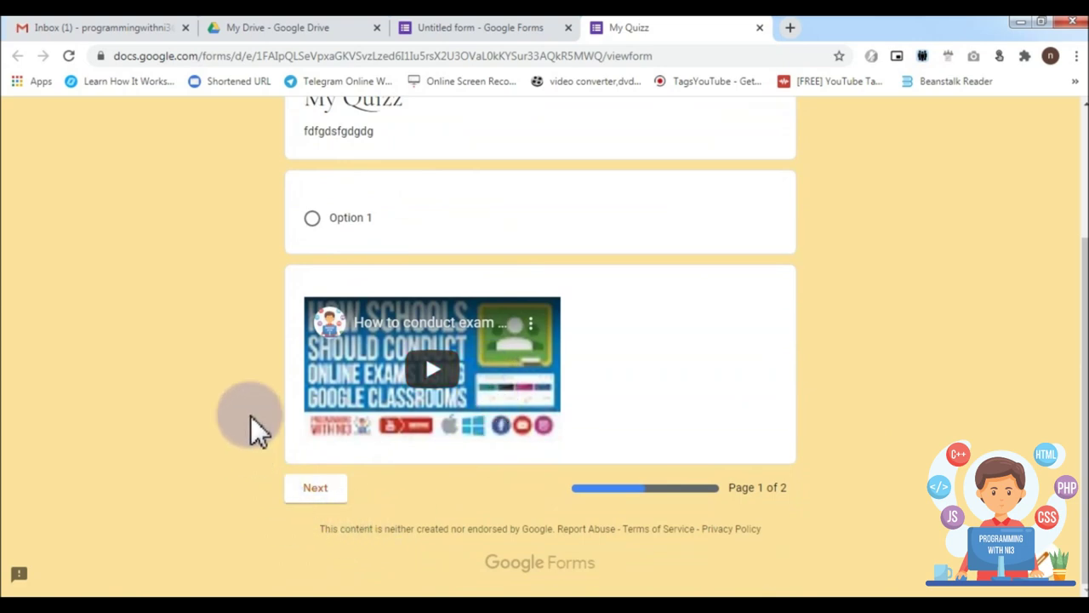
left_click(312, 502)
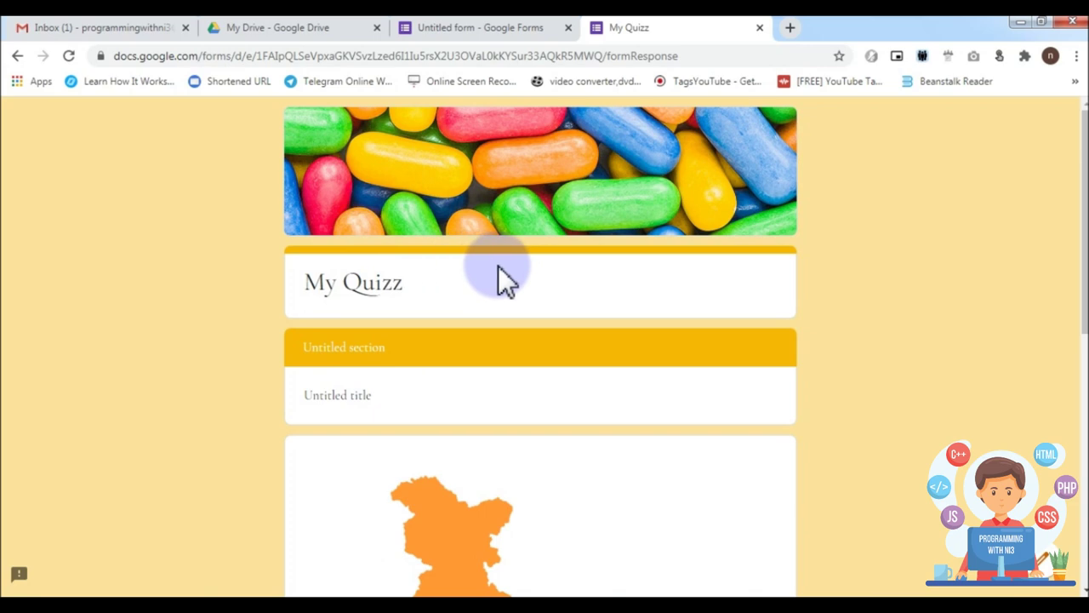
- Return to the form editor, compare its section layout with the preview, and close the preview
key("ctrl+shift+Tab")
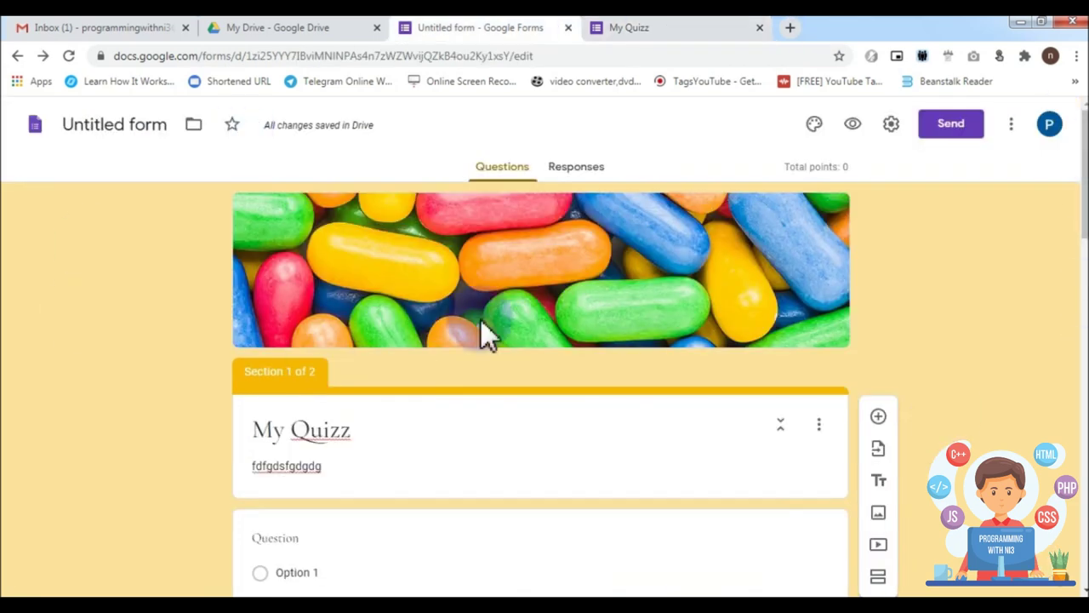
scroll(792, 425, "down", 7)
scroll(773, 477, "up", 7)
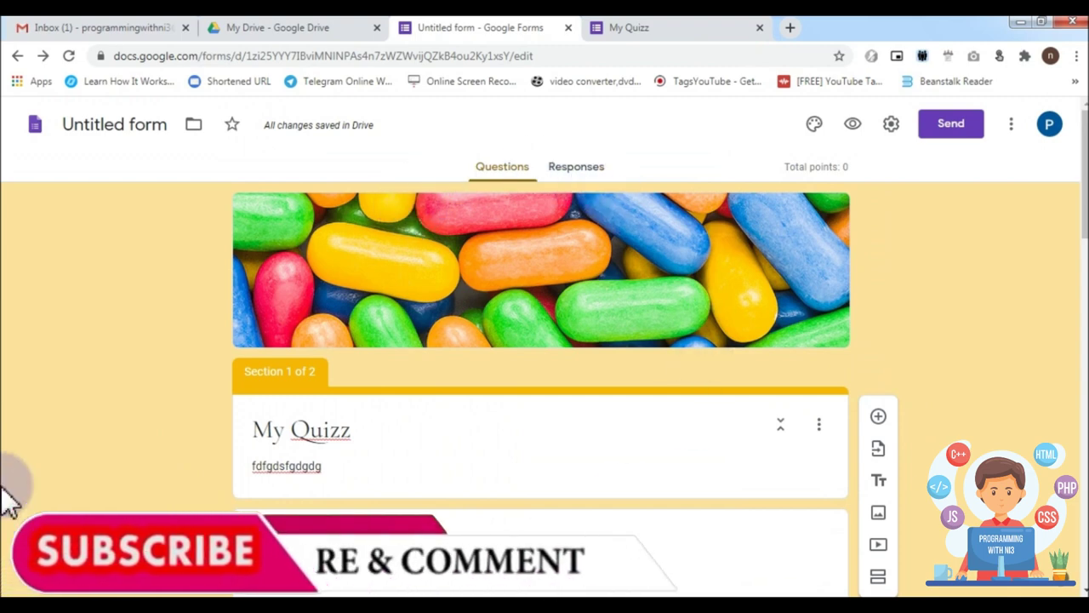
scroll(596, 430, "down", 3)
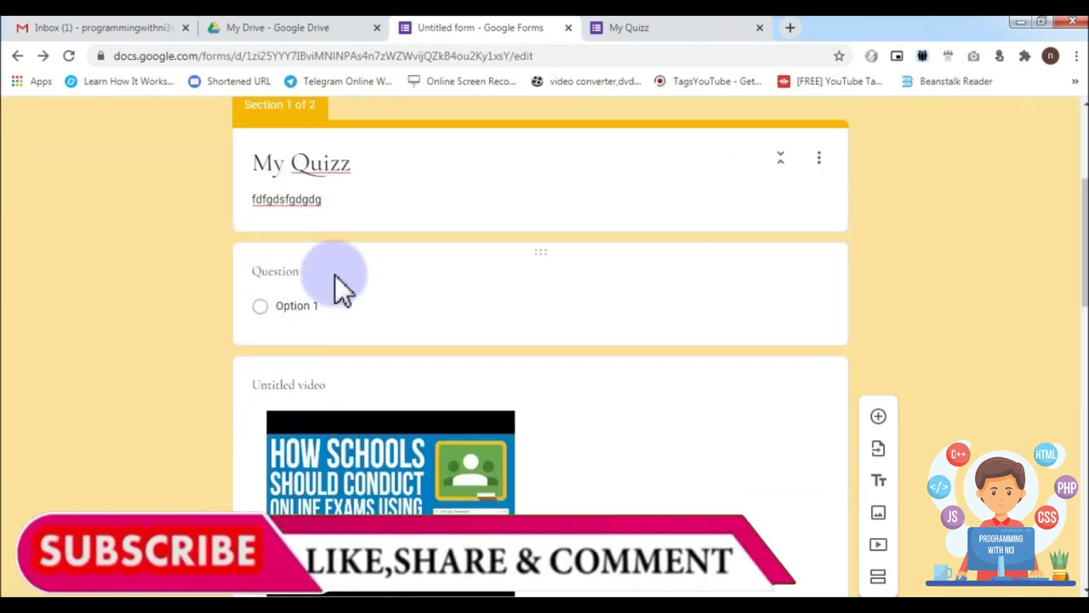
scroll(491, 381, "up", 3)
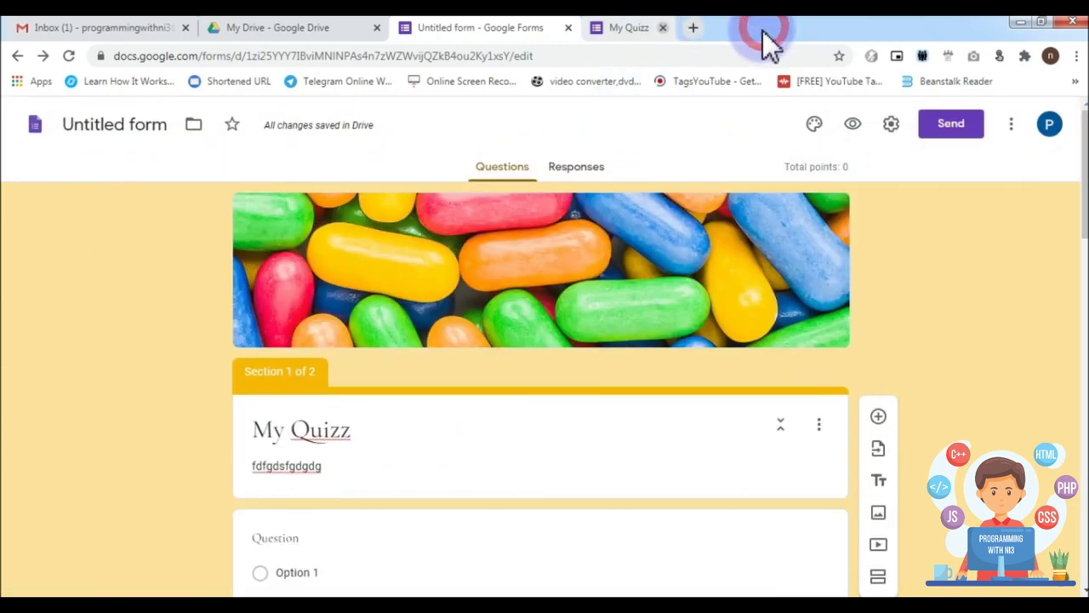
left_click(760, 27)
scroll(500, 480, "down", 5)
scroll(936, 400, "up", 5)
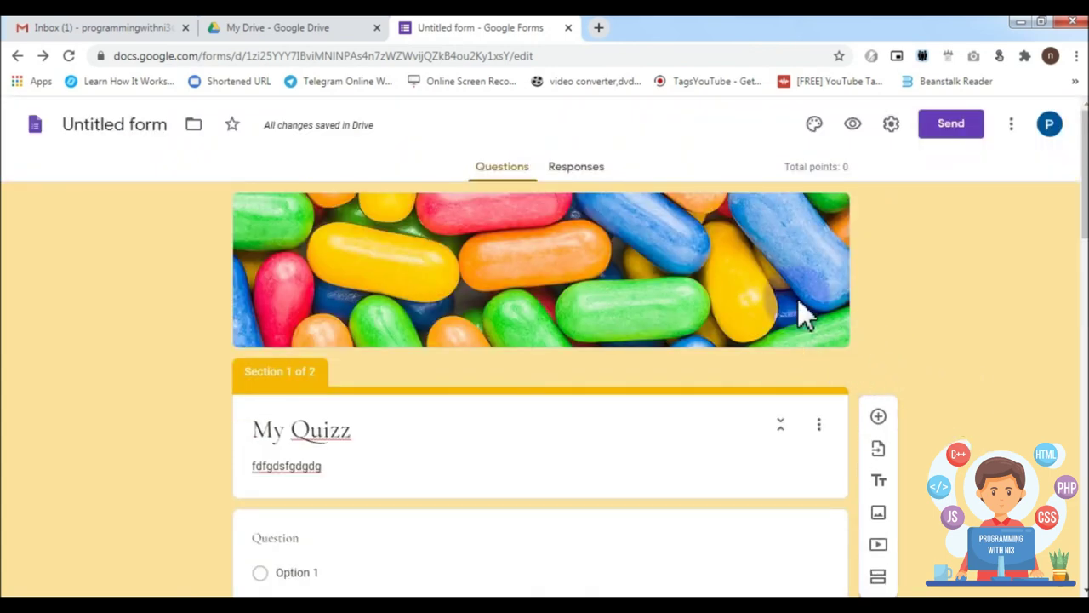
- Delete the untitled multiple-choice question and the video block from section 1
scroll(994, 392, "down", 2)
scroll(884, 328, "down", 2)
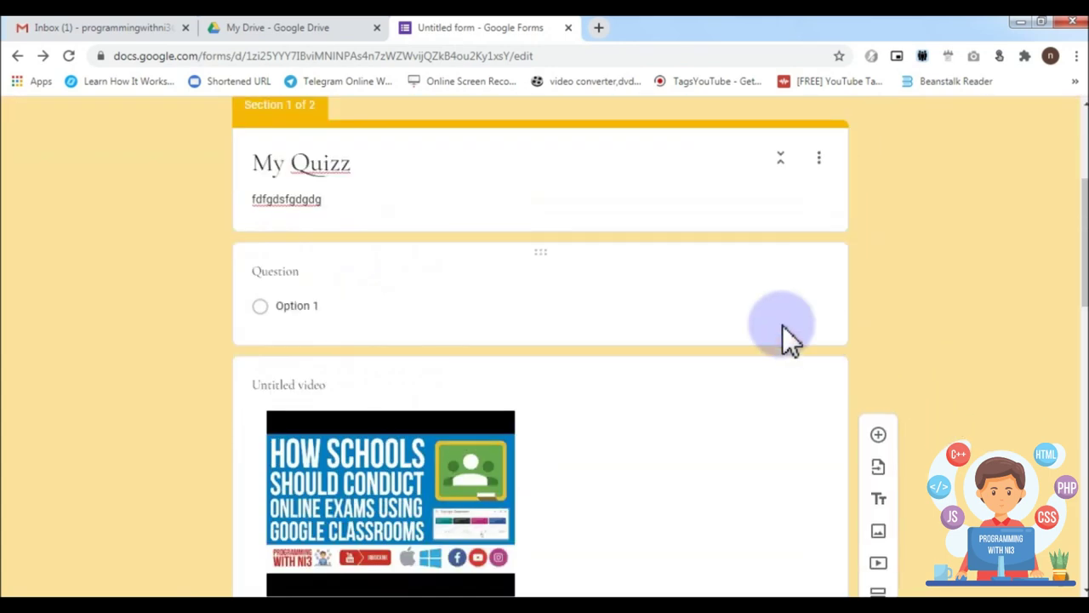
left_click(635, 278)
left_click(661, 437)
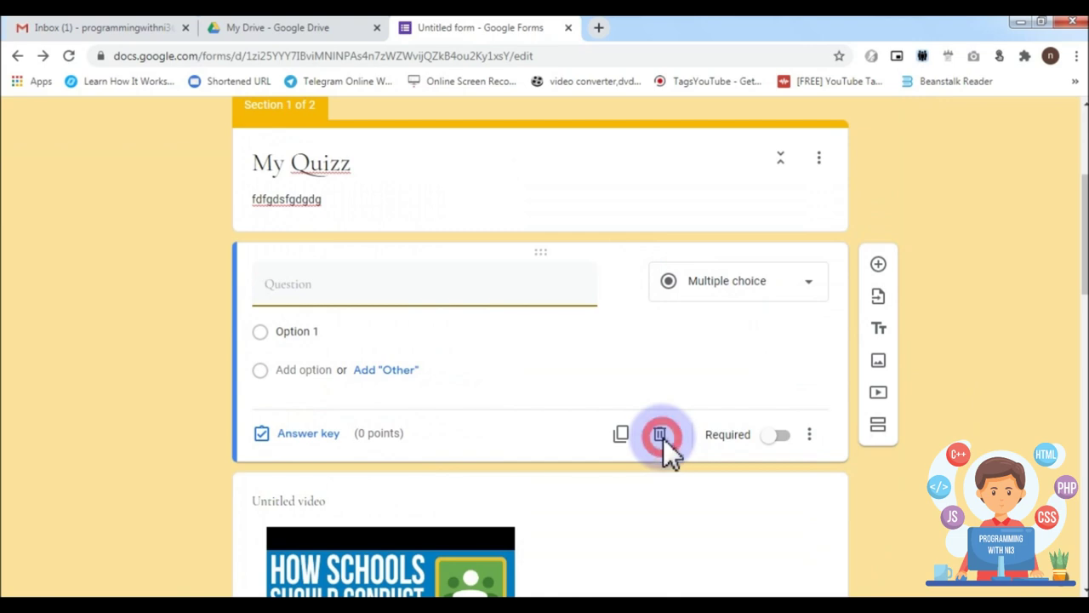
scroll(672, 323, "down", 3)
left_click(626, 226)
scroll(748, 298, "up", 5)
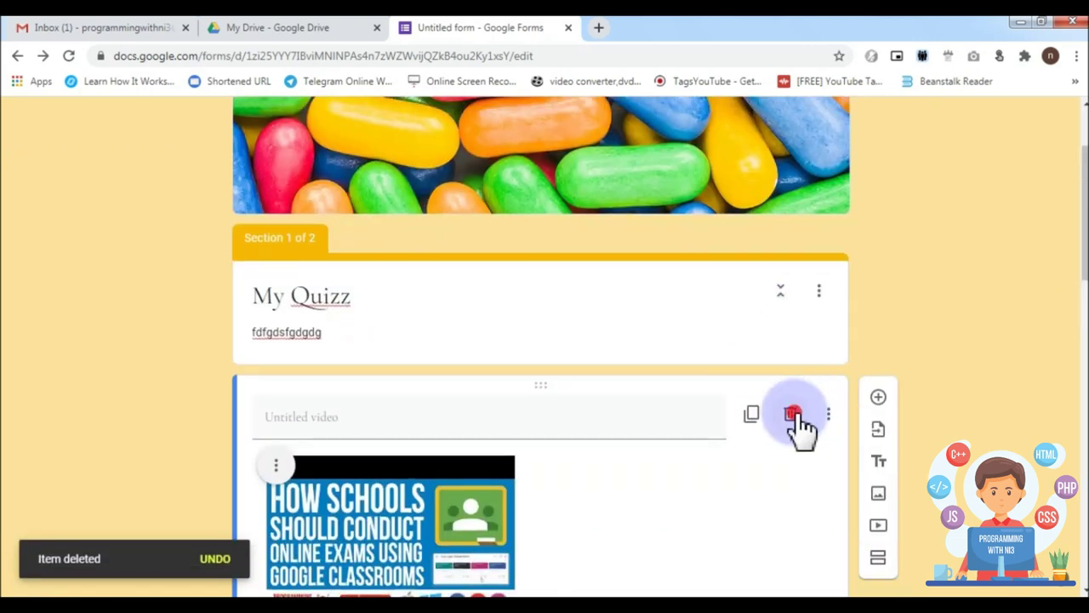
left_click(791, 415)
- Delete section 2 together with its title and image blocks
scroll(747, 406, "down", 3)
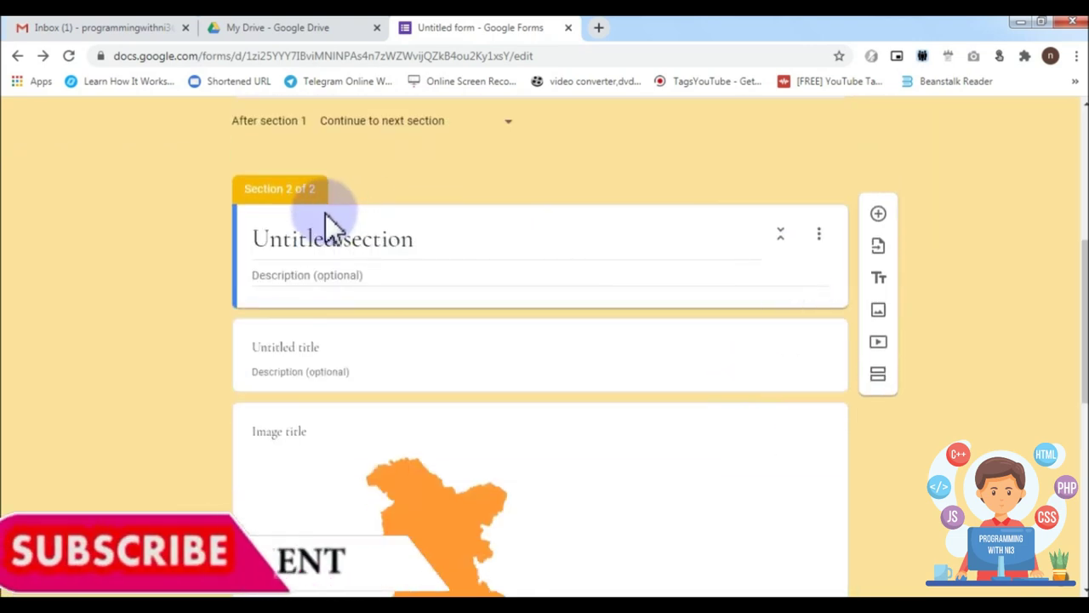
left_click(819, 233)
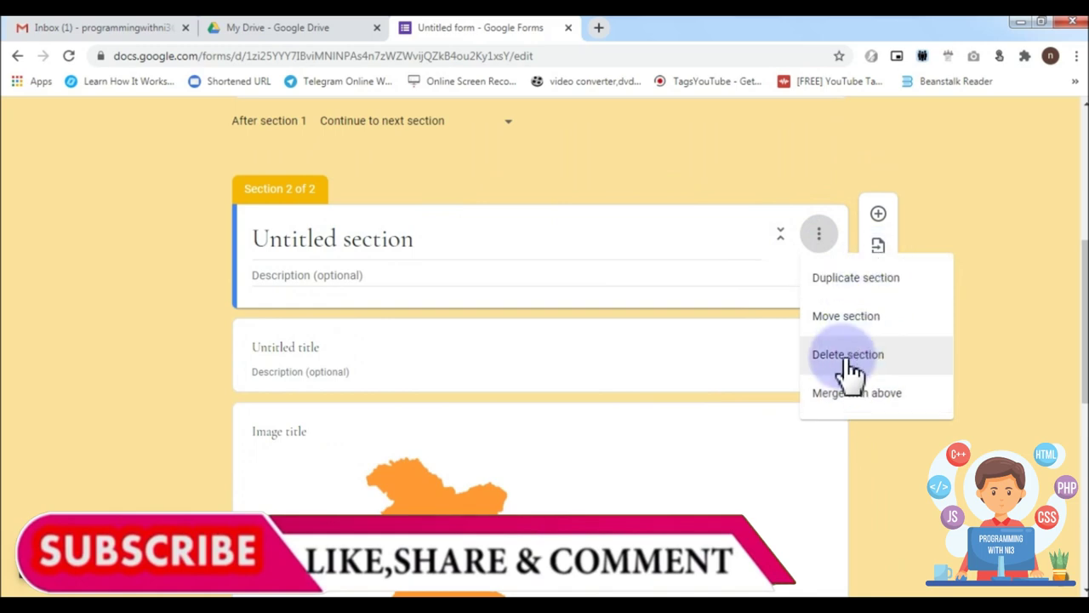
left_click(848, 357)
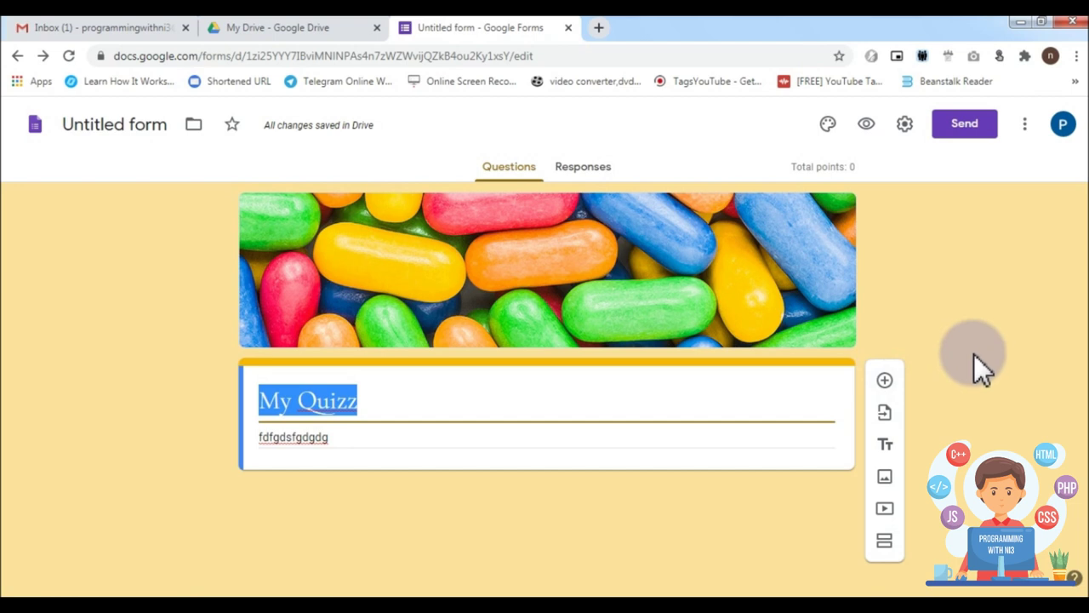
- Add a required short-answer question titled "Write your name" below the form header
left_click(885, 383)
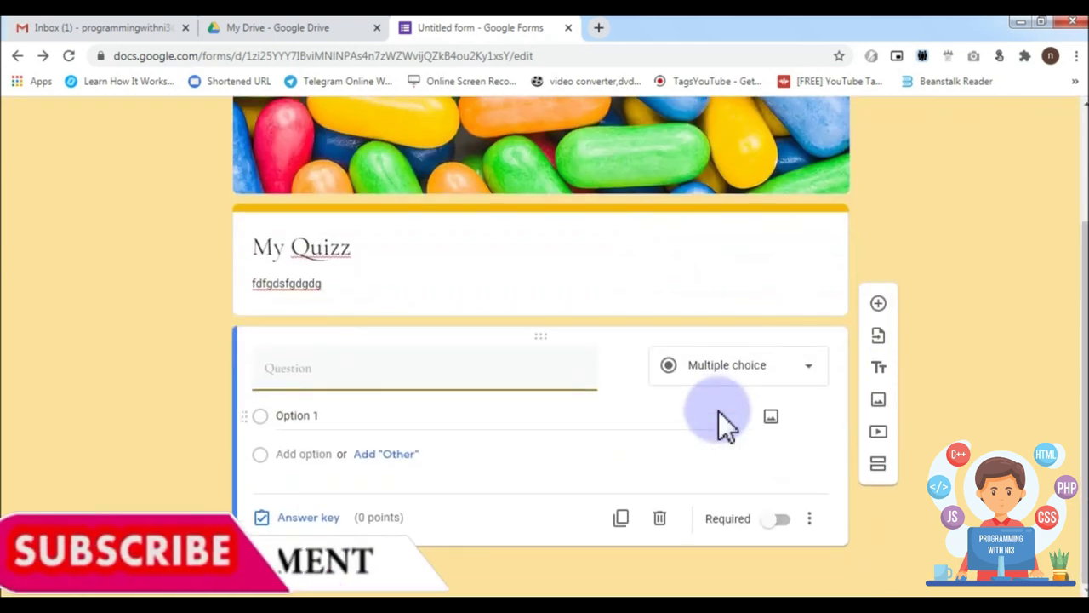
left_click(357, 366)
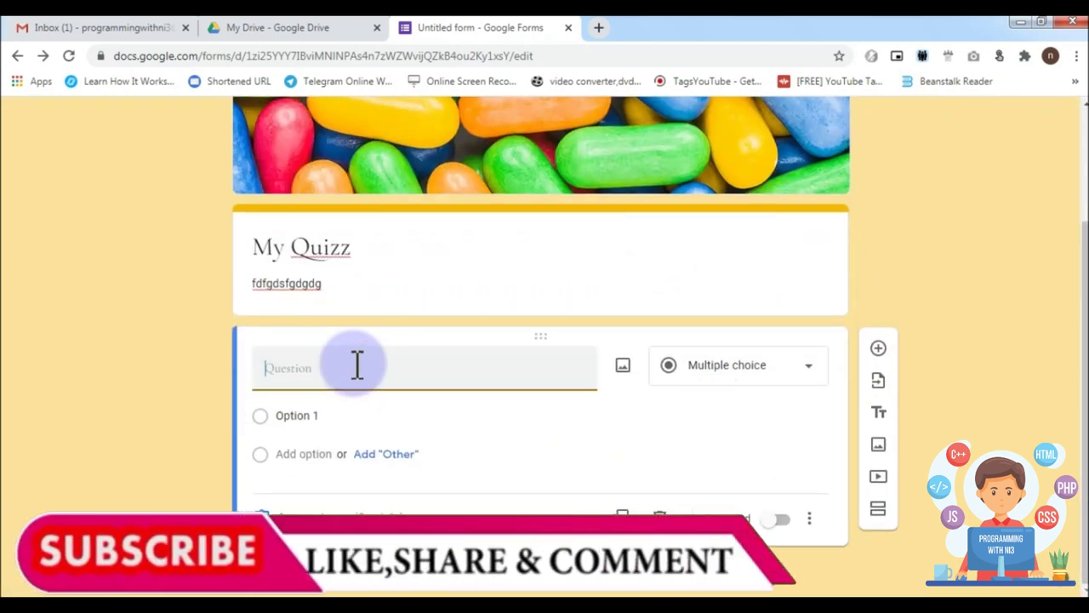
type("Write your name")
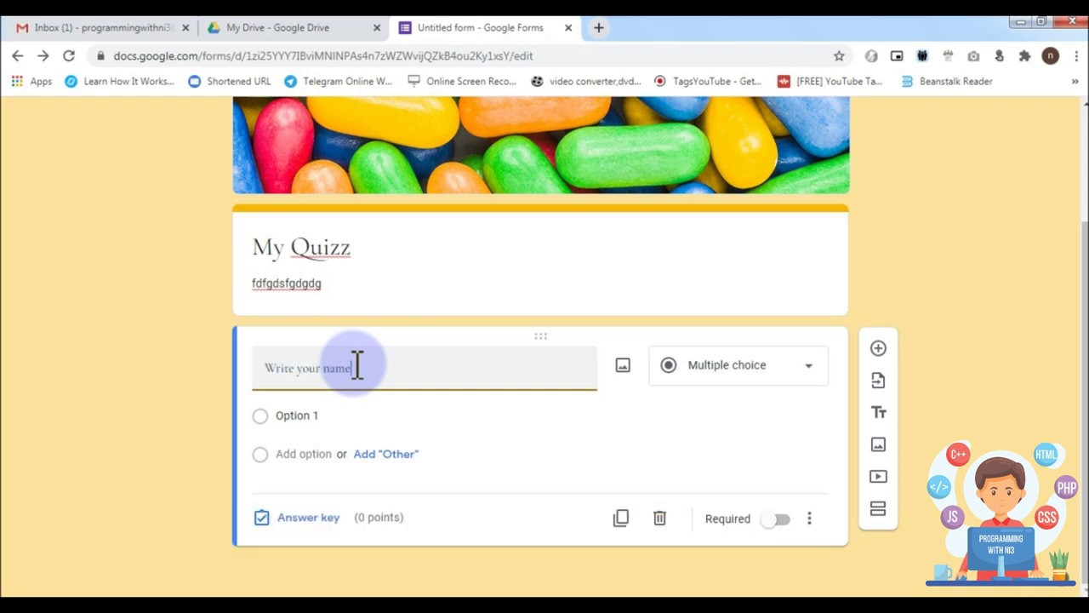
left_click(712, 430)
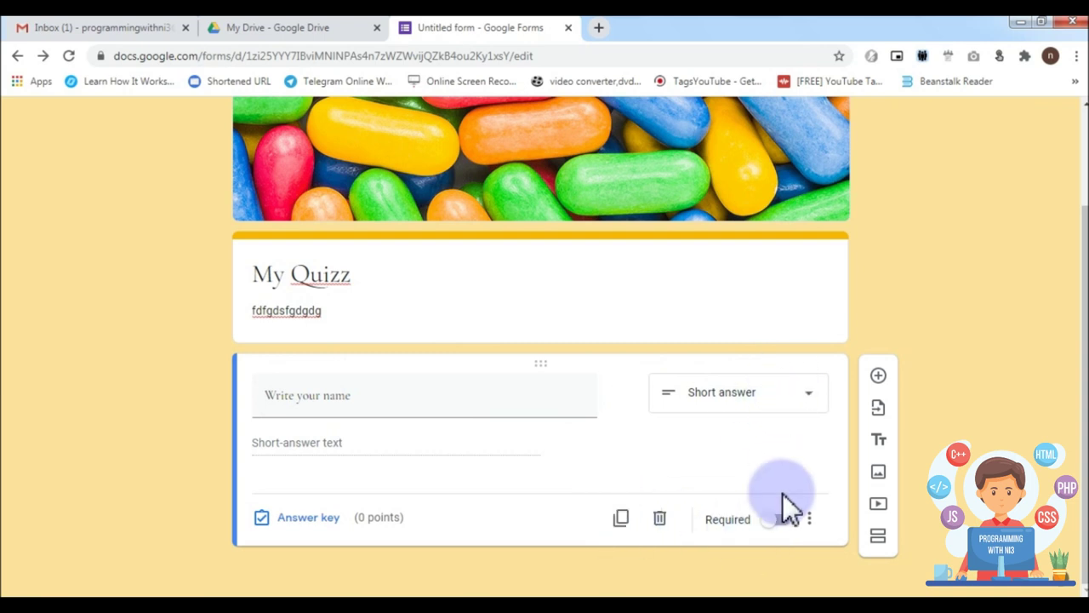
left_click(776, 519)
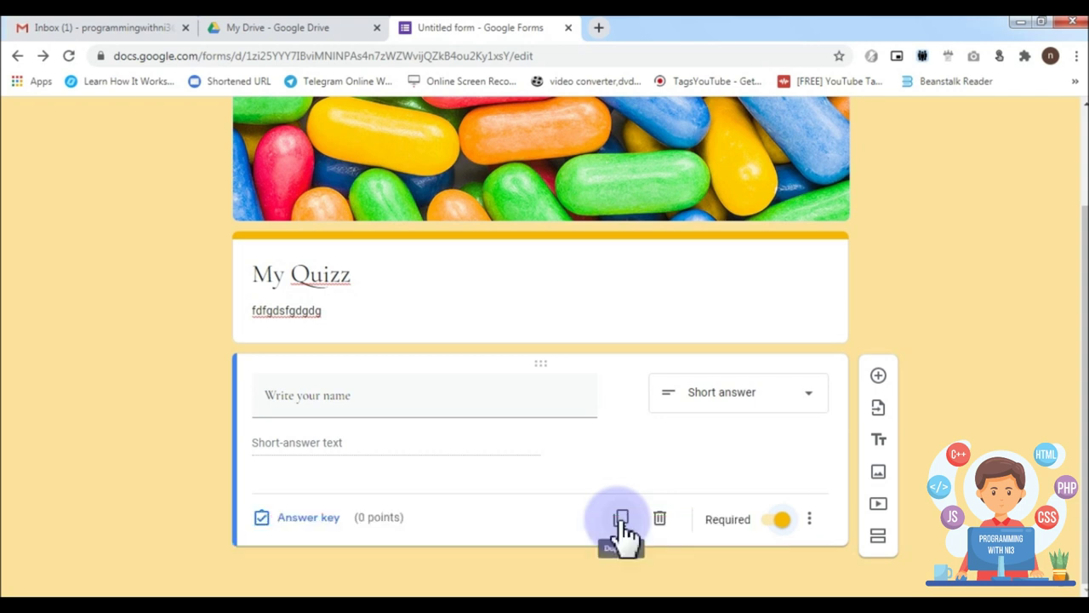
- In the question's answer key, add three default correct-answer entries worth 2 points and mark all other answers as incorrect
left_click(300, 517)
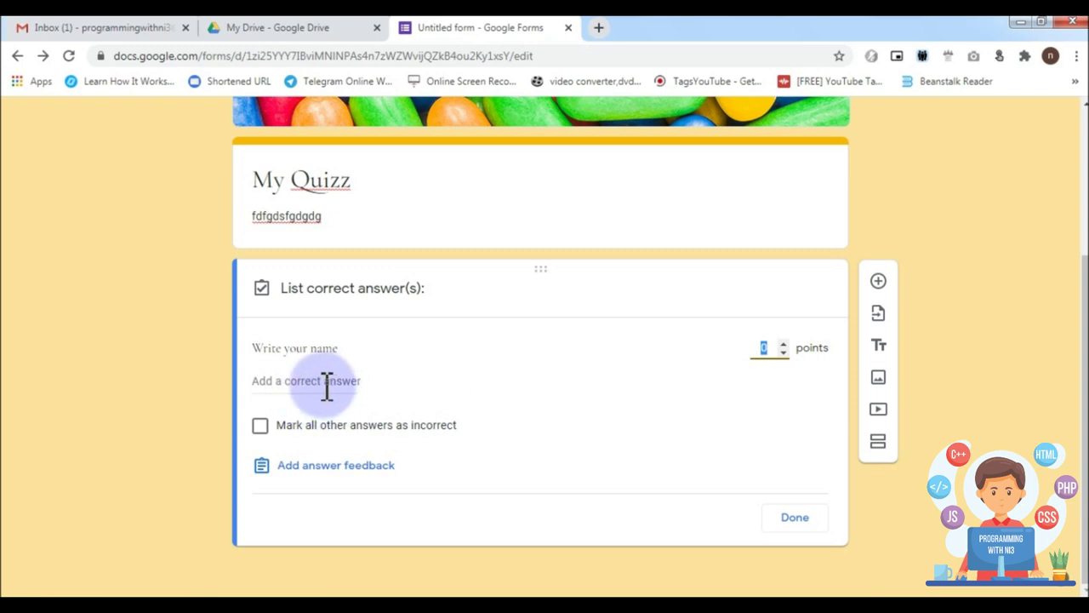
left_click(269, 382)
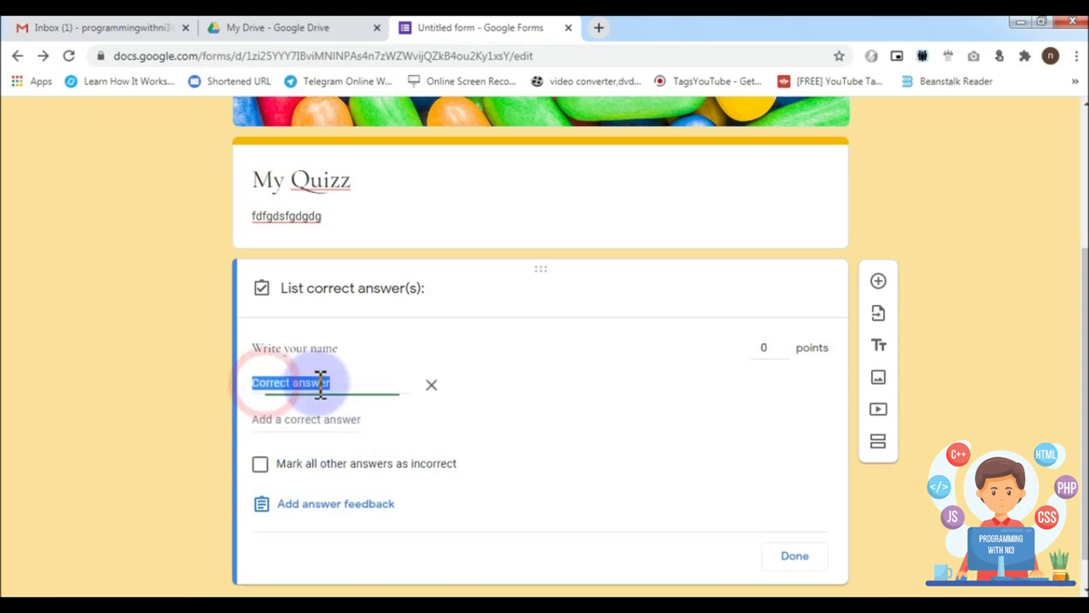
left_click(278, 419)
left_click(284, 457)
scroll(389, 479, "down", 2)
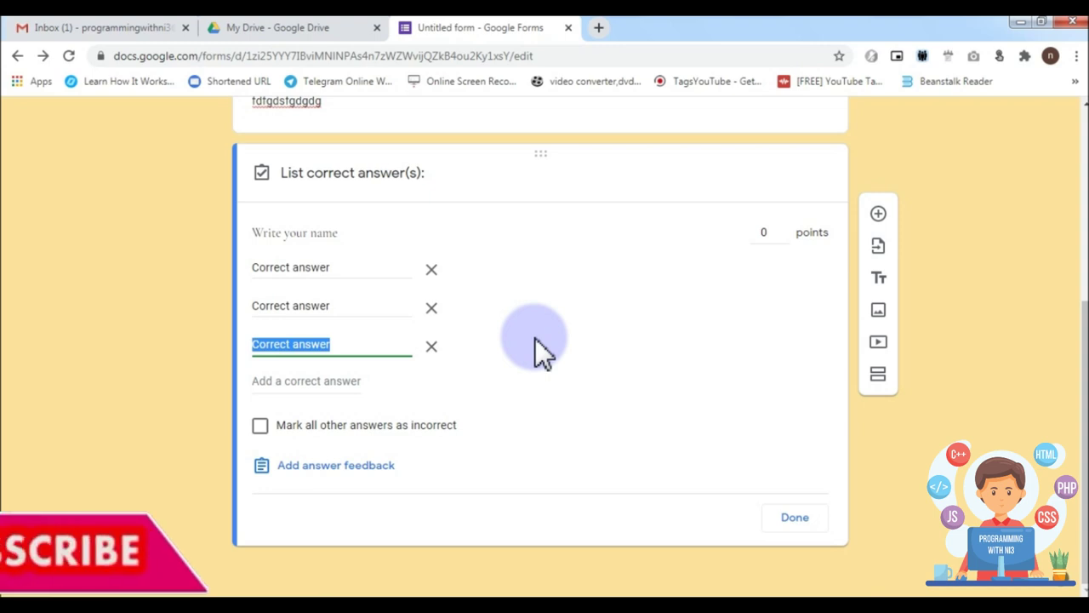
left_click(262, 427)
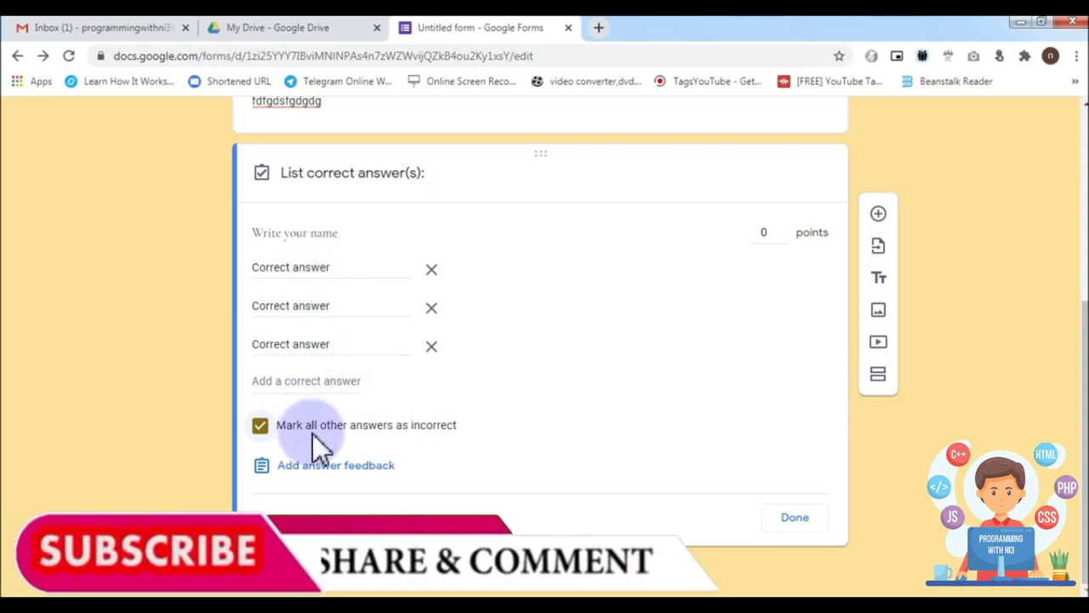
left_click(782, 228)
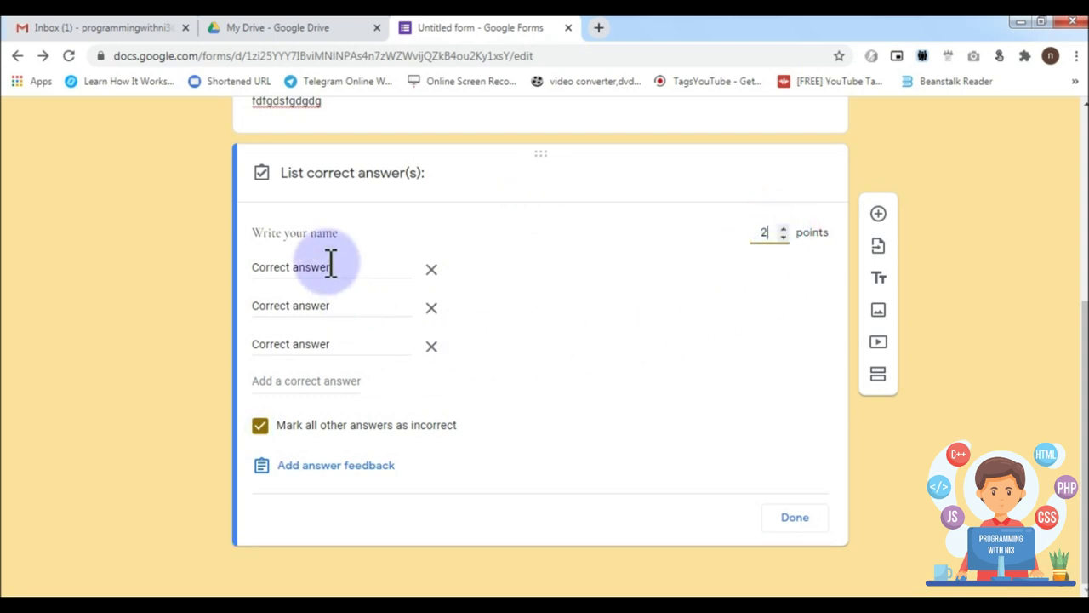
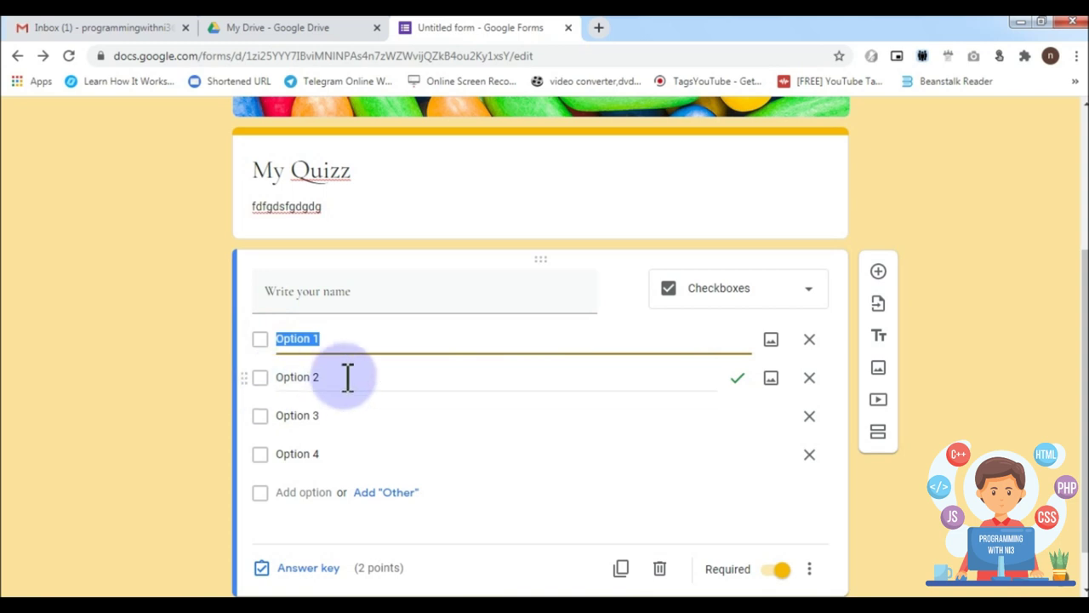
- Mark Option 1, Option 2 and Option 3 as correct in the checkboxes question's answer key and finish editing the key
left_click(308, 568)
left_click(268, 409)
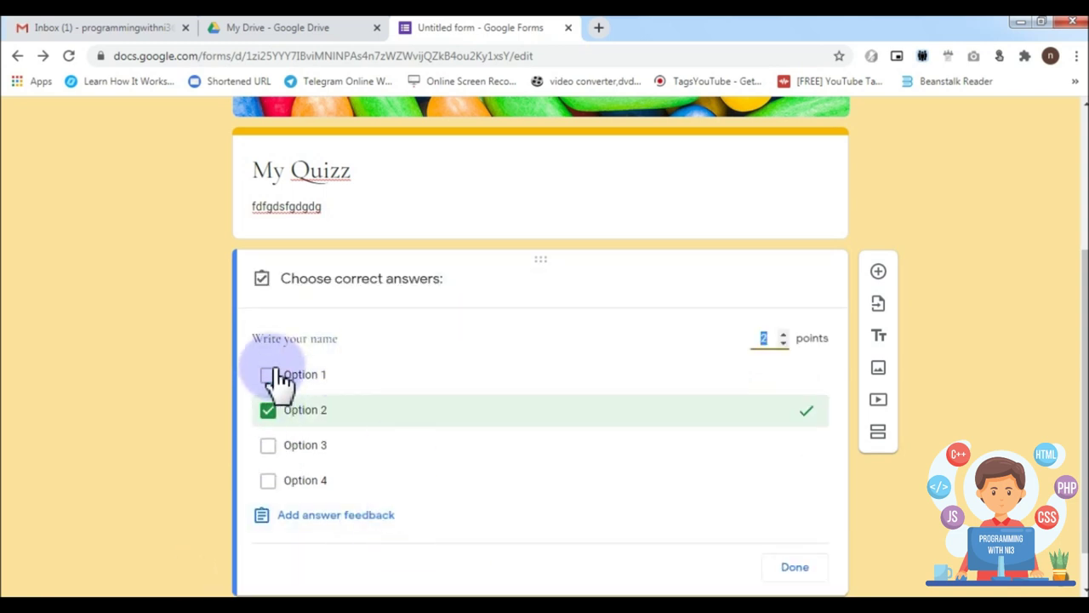
left_click(271, 377)
left_click(270, 447)
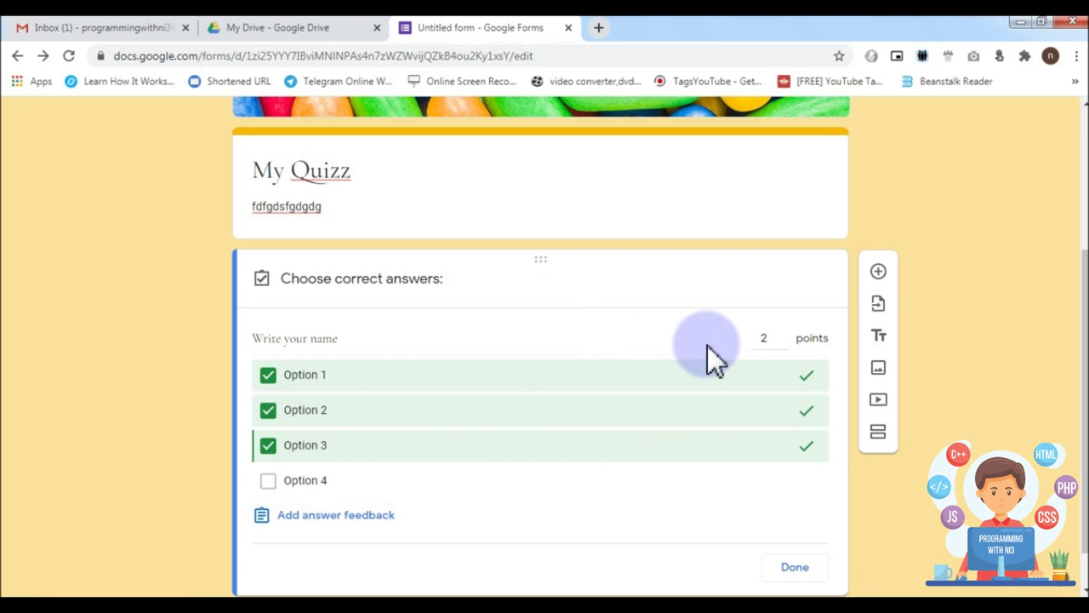
left_click(796, 567)
- Change the "Write your name" question's type from checkboxes to Drop-down
left_click(770, 289)
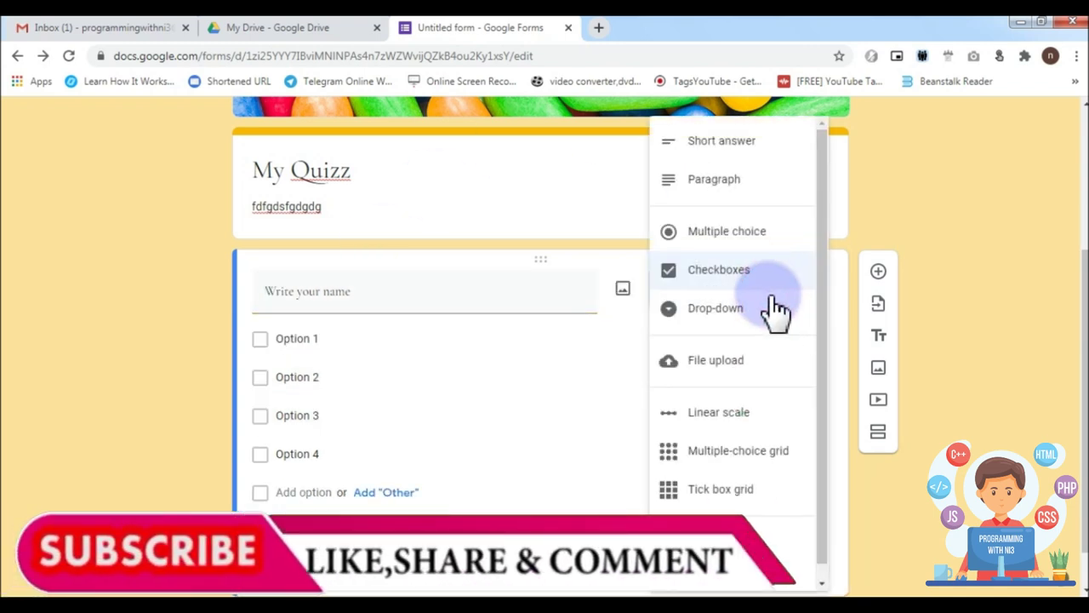
left_click(724, 311)
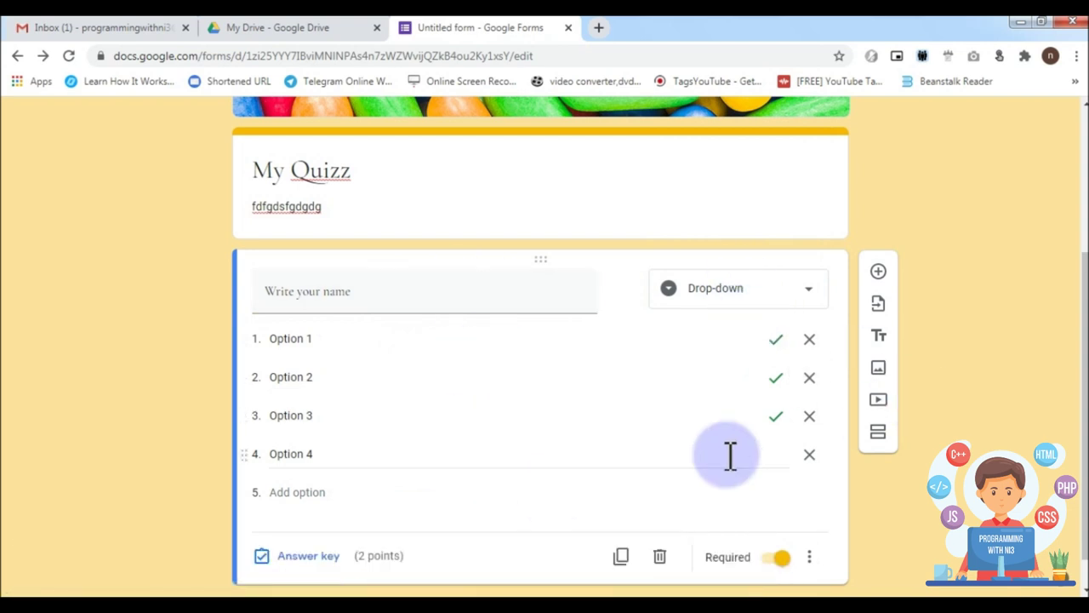
left_click(763, 288)
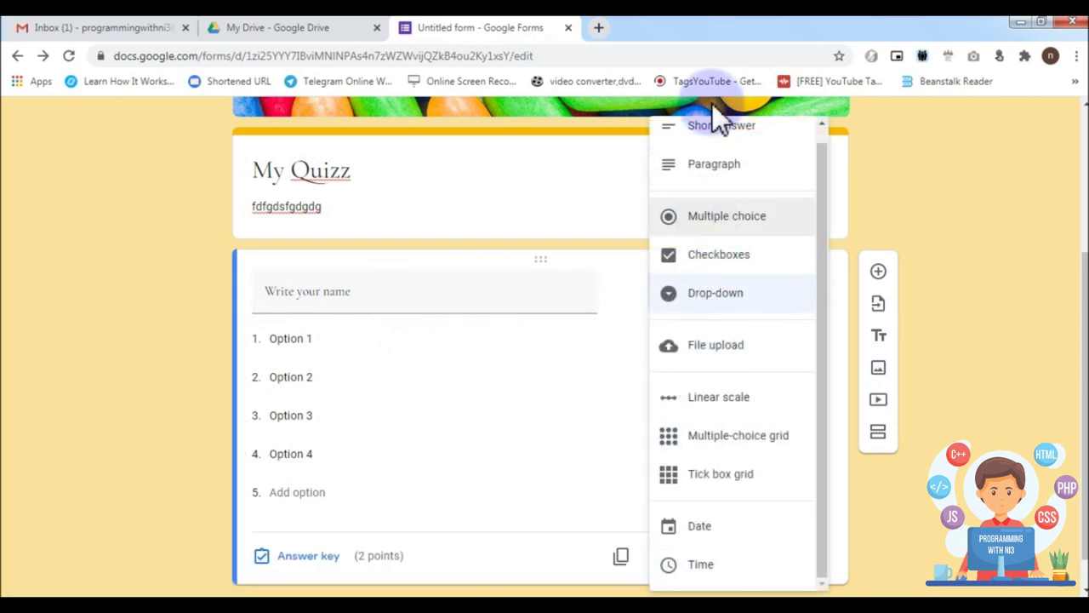
left_click(608, 367)
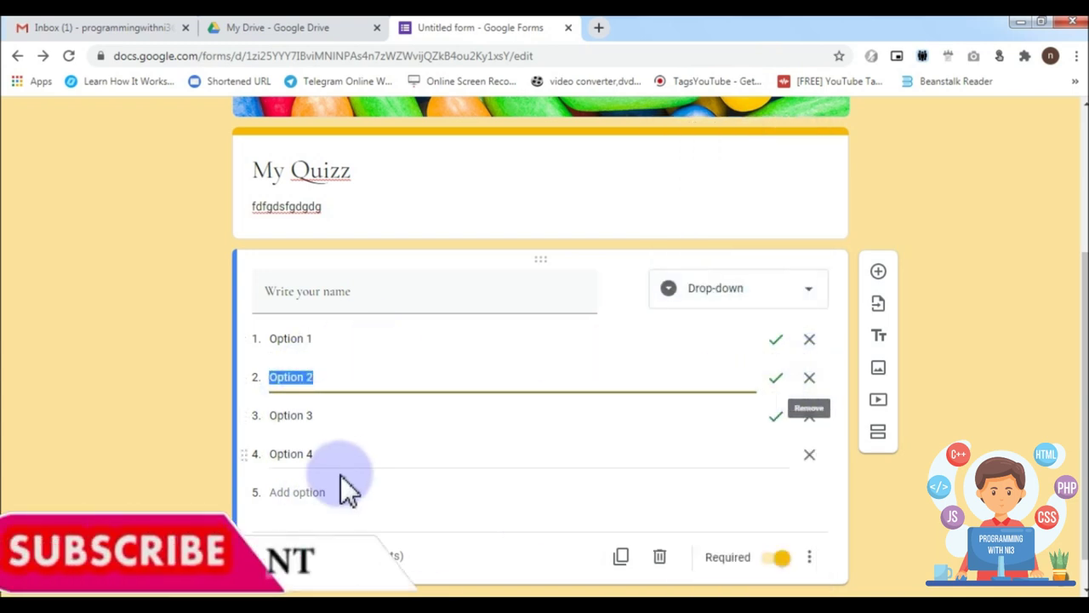
- Unmark Option 1, Option 2 and Option 3 as correct in the drop-down question's answer key and finish editing the key
left_click(310, 555)
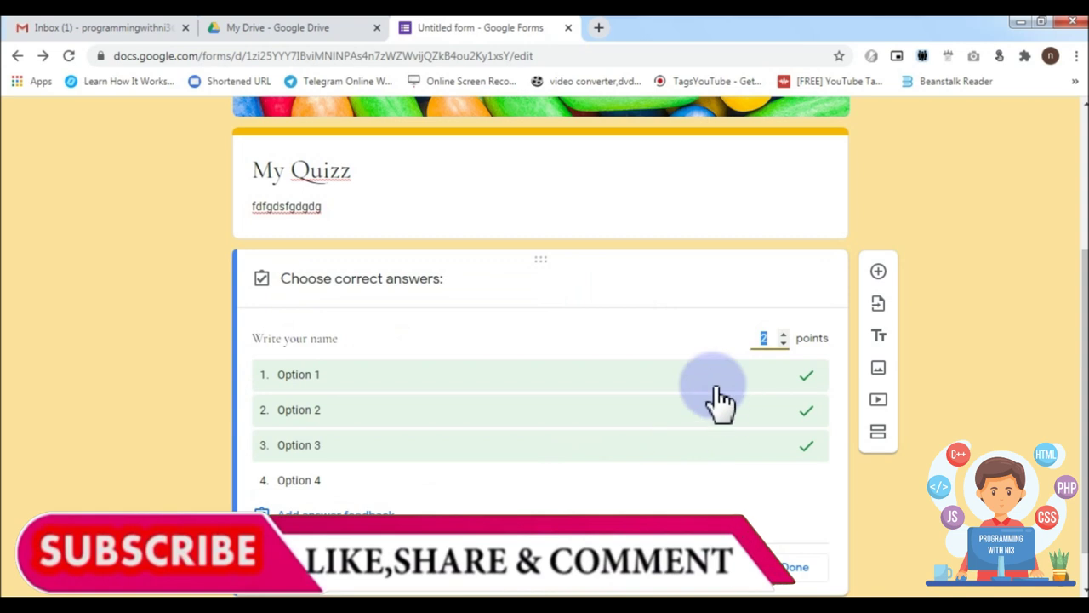
left_click(809, 377)
left_click(806, 412)
left_click(806, 446)
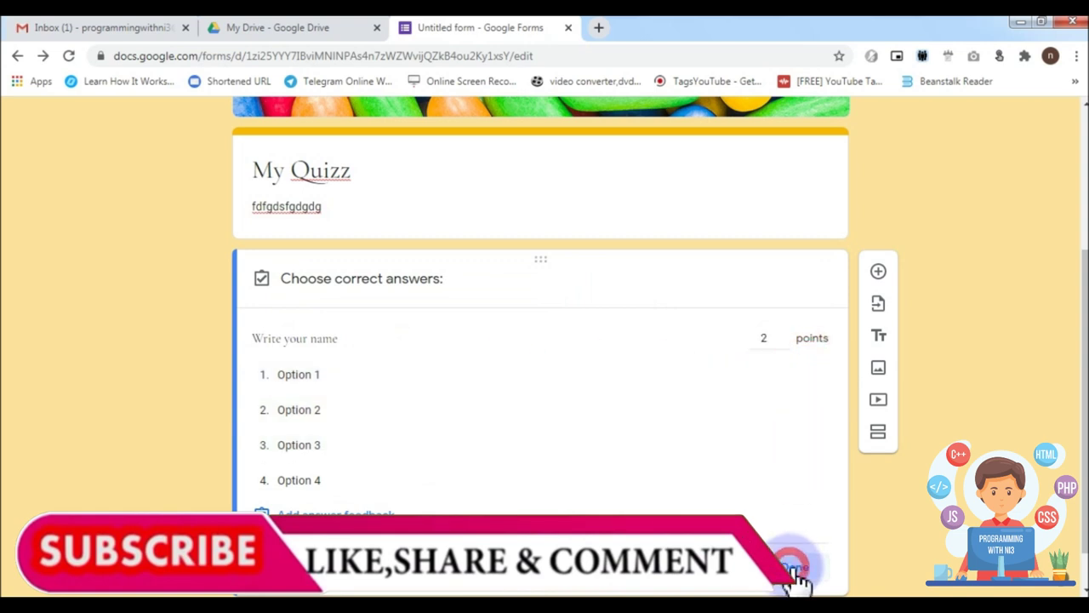
left_click(793, 568)
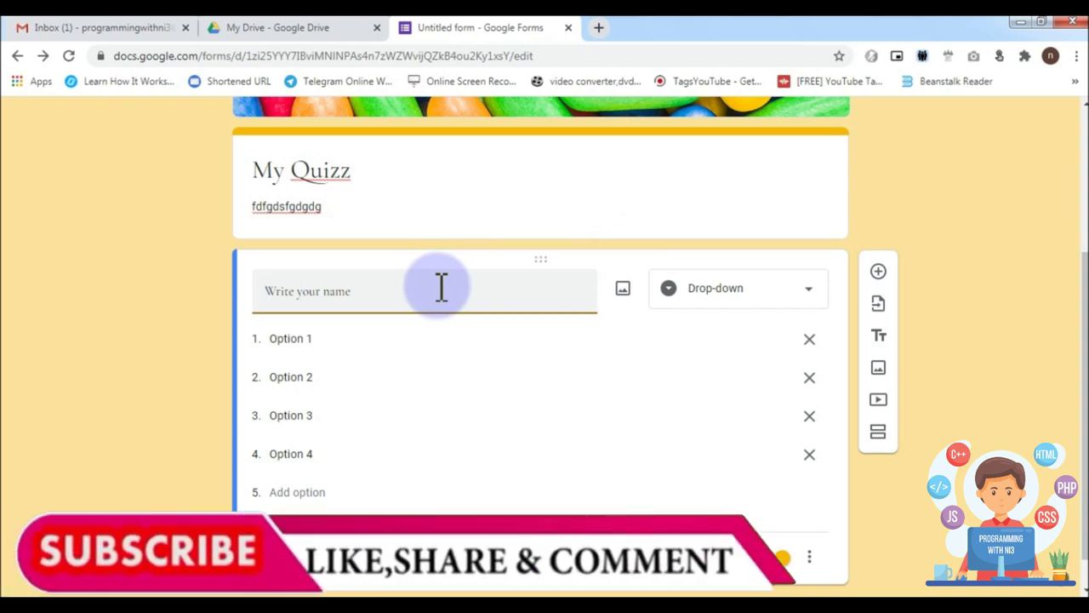
- Preview the quiz and try choosing different options, such as Option 2, in the question's drop-down list
scroll(664, 457, "up", 3)
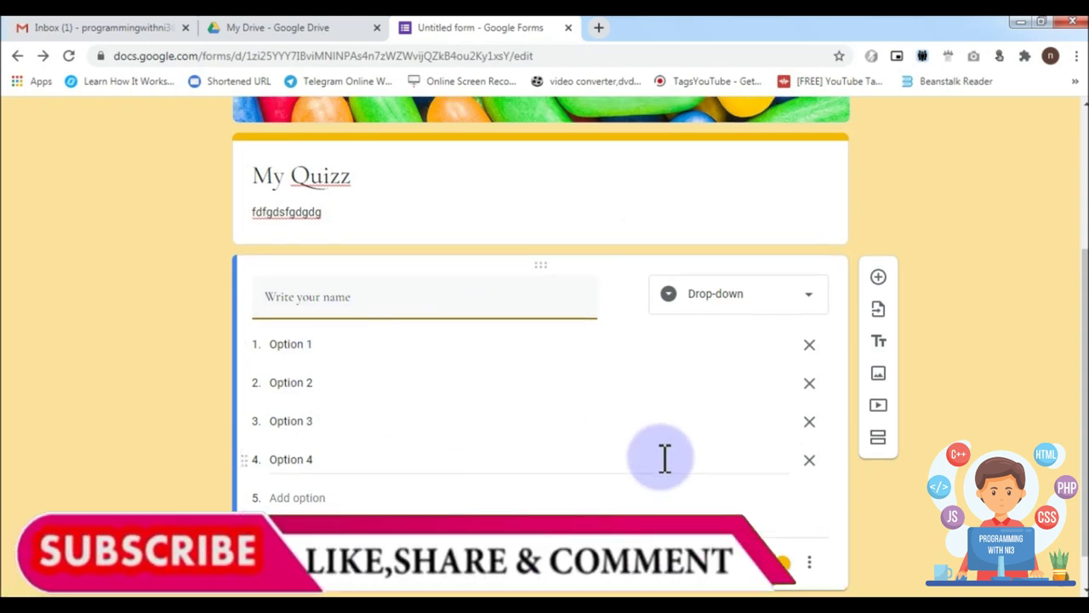
left_click(852, 124)
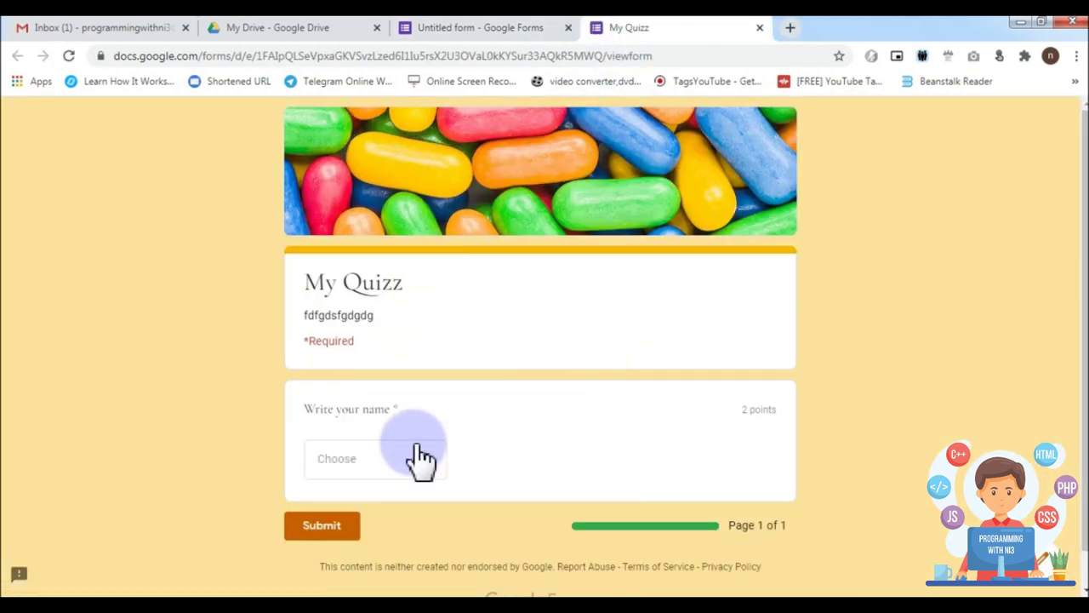
left_click(391, 468)
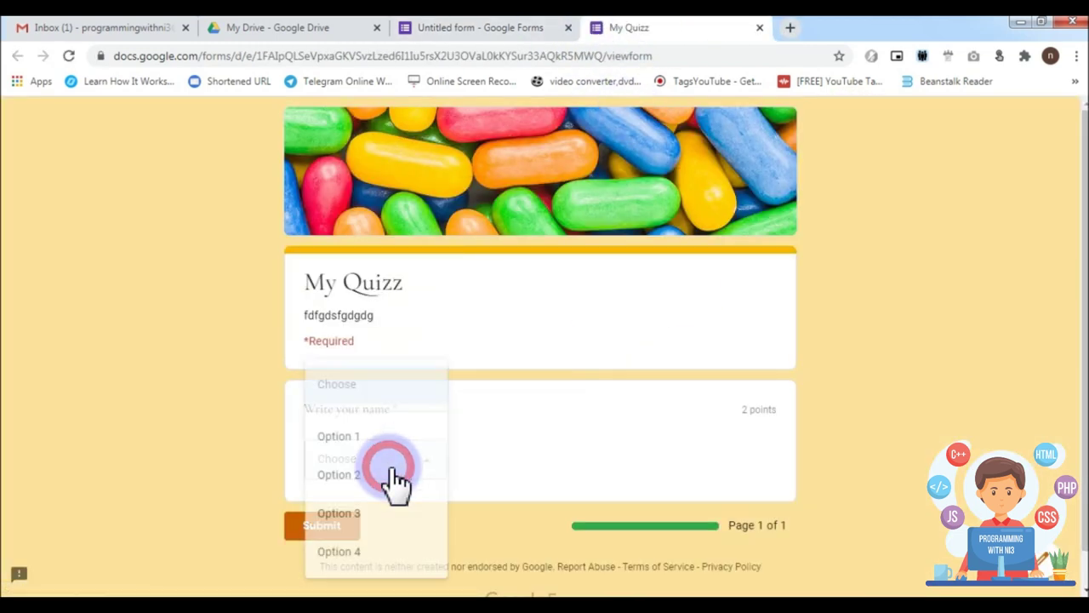
left_click(371, 476)
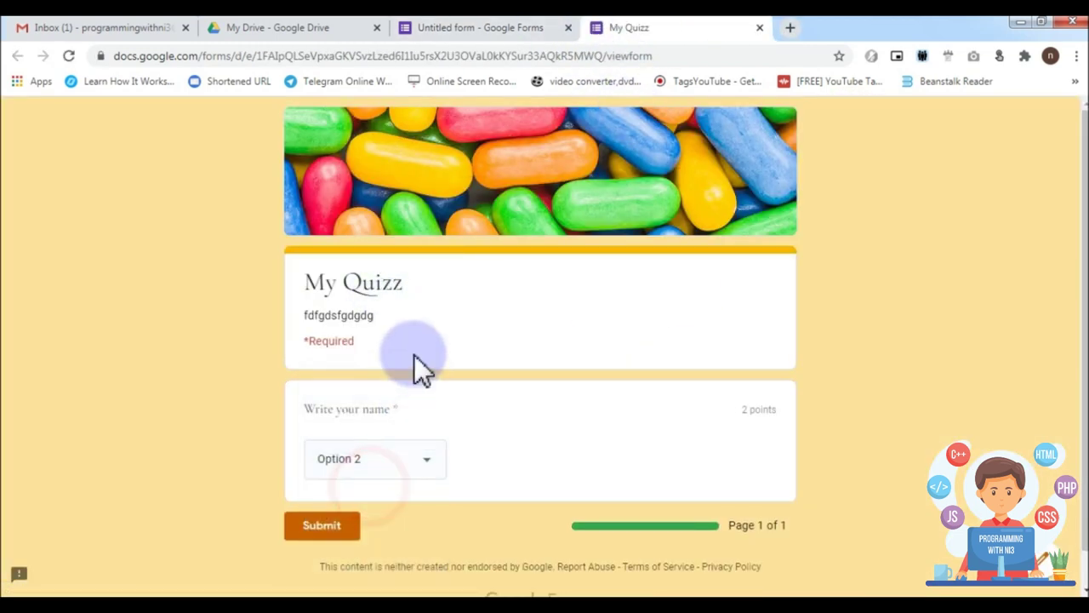
left_click(398, 476)
left_click(359, 521)
left_click(381, 463)
left_click(357, 492)
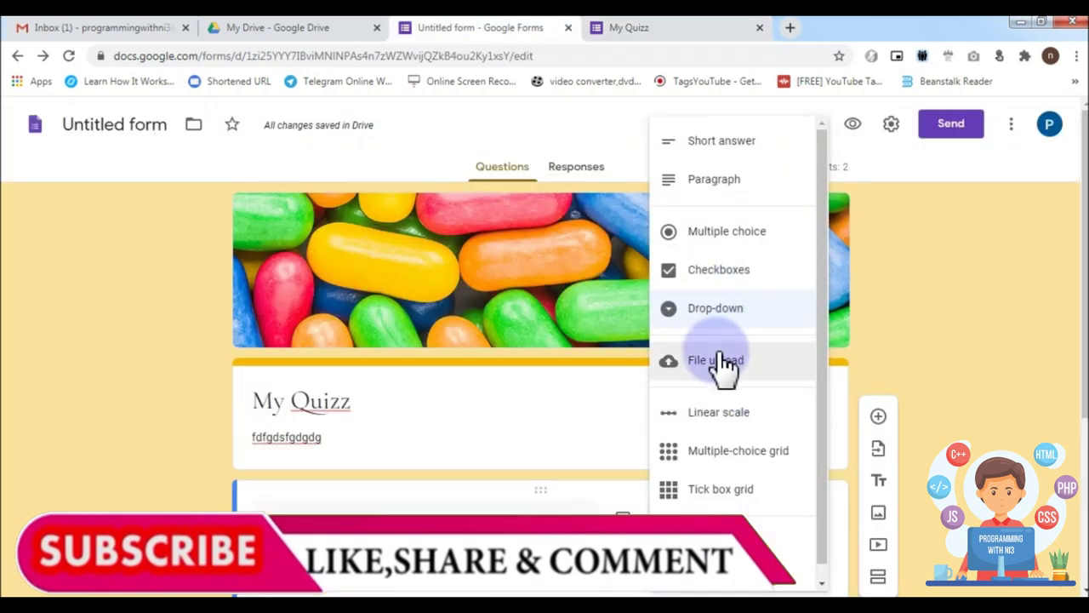
- Change the "Write your name" question to File upload, accept uploads to Drive, and allow only specific file types
left_click(719, 361)
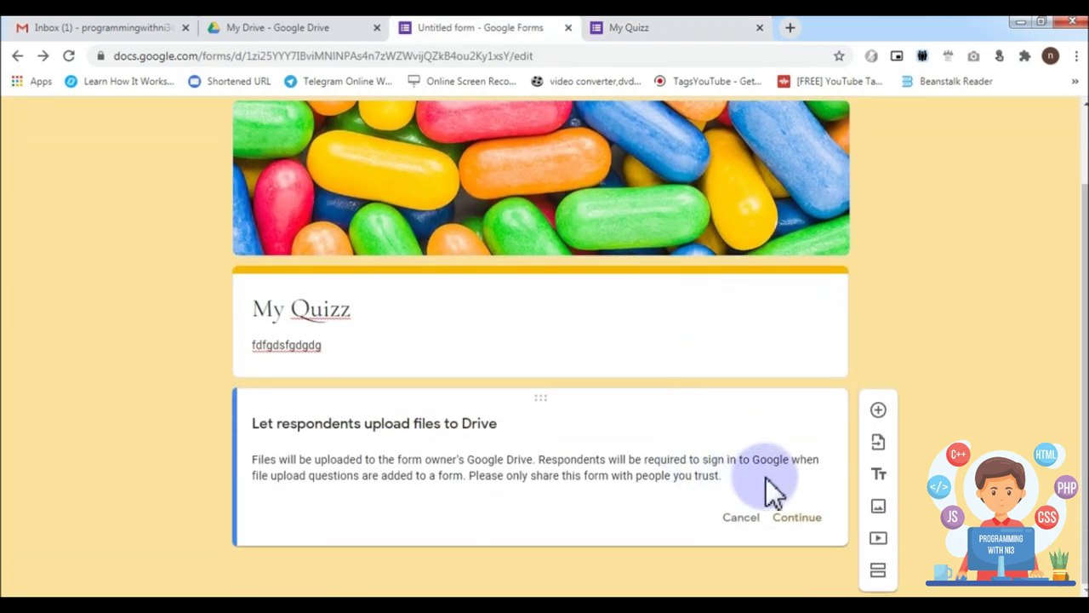
left_click(797, 517)
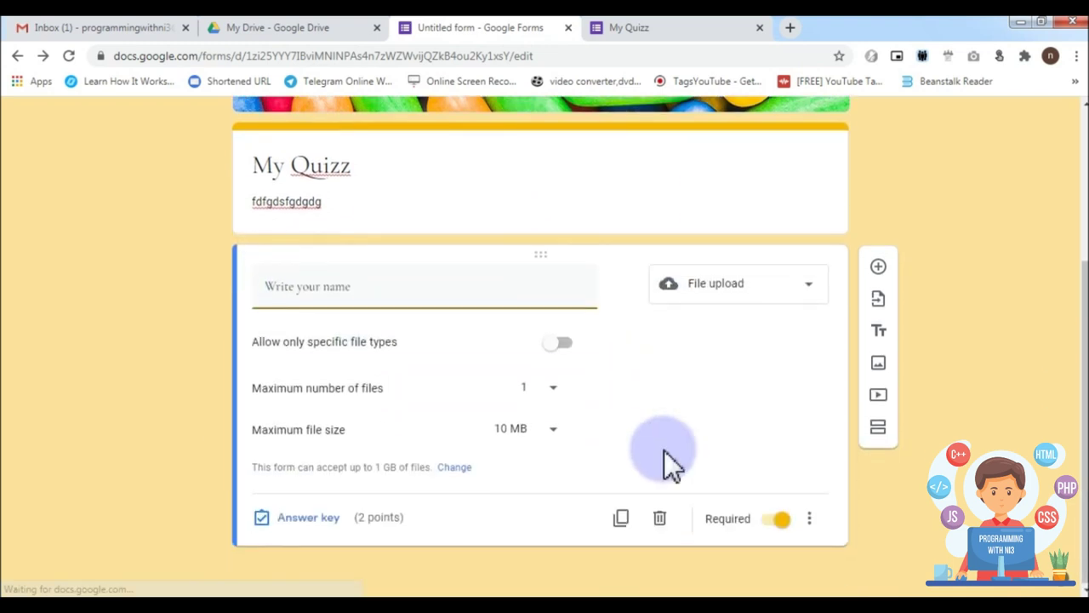
left_click(377, 287)
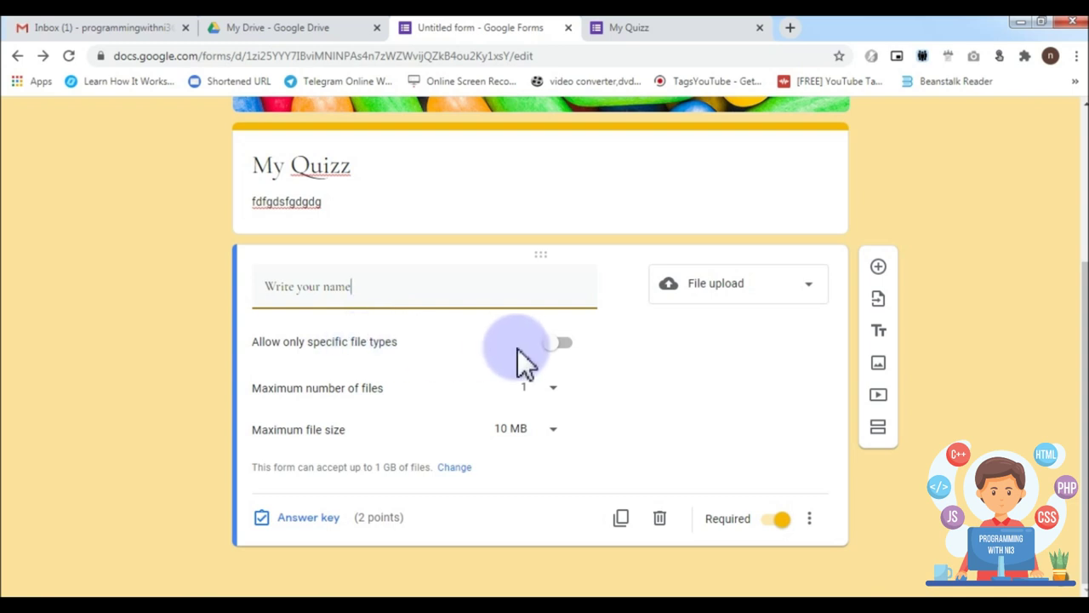
left_click(560, 343)
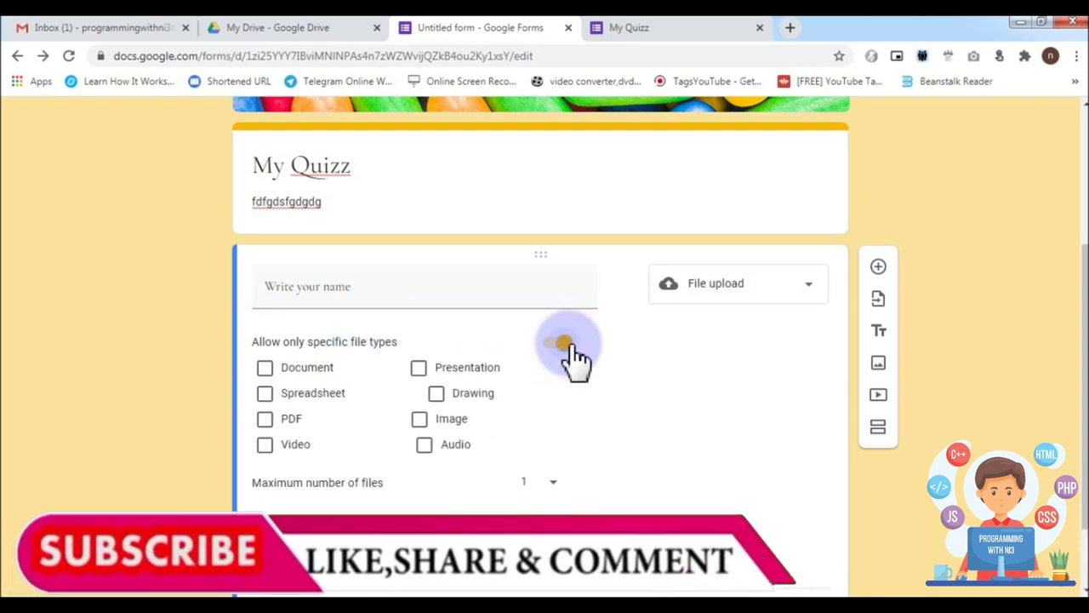
- Try Document, Spreadsheet and Presentation as the allowed file types and clear them again
left_click(298, 368)
left_click(298, 368)
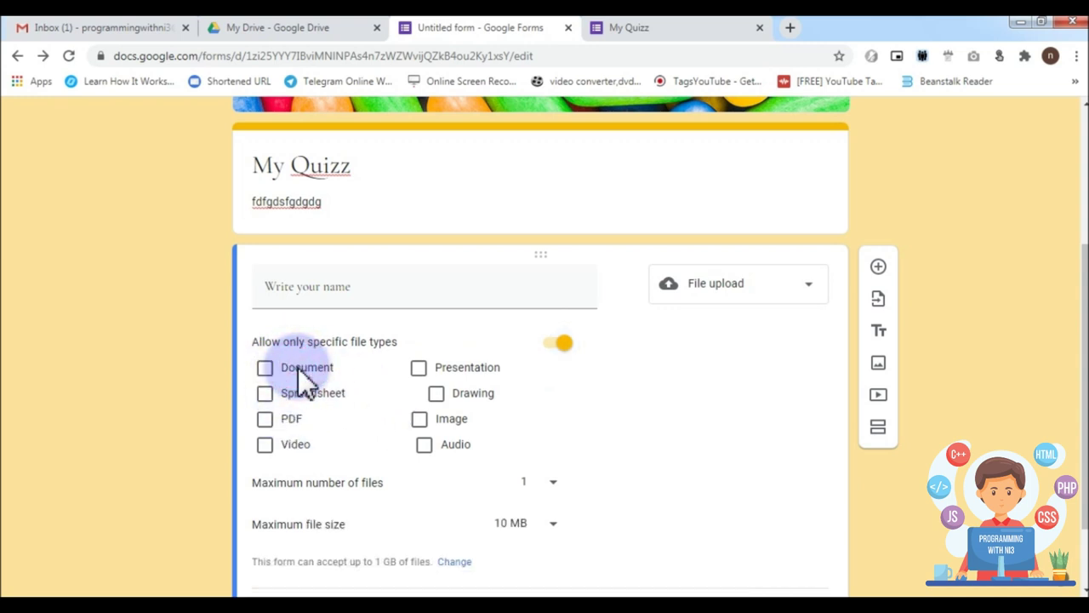
left_click(454, 370)
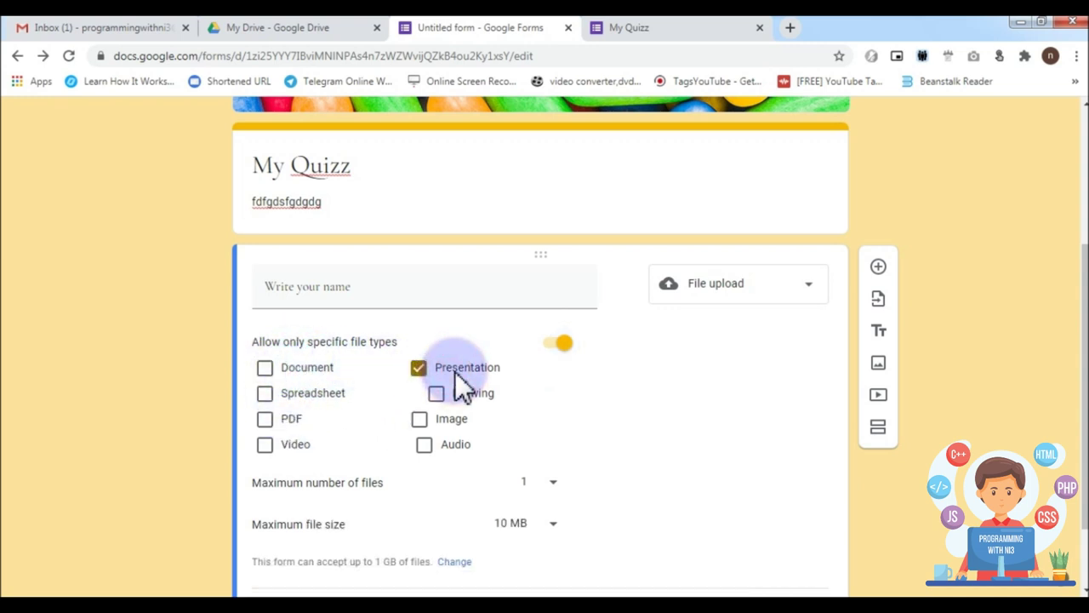
left_click(454, 370)
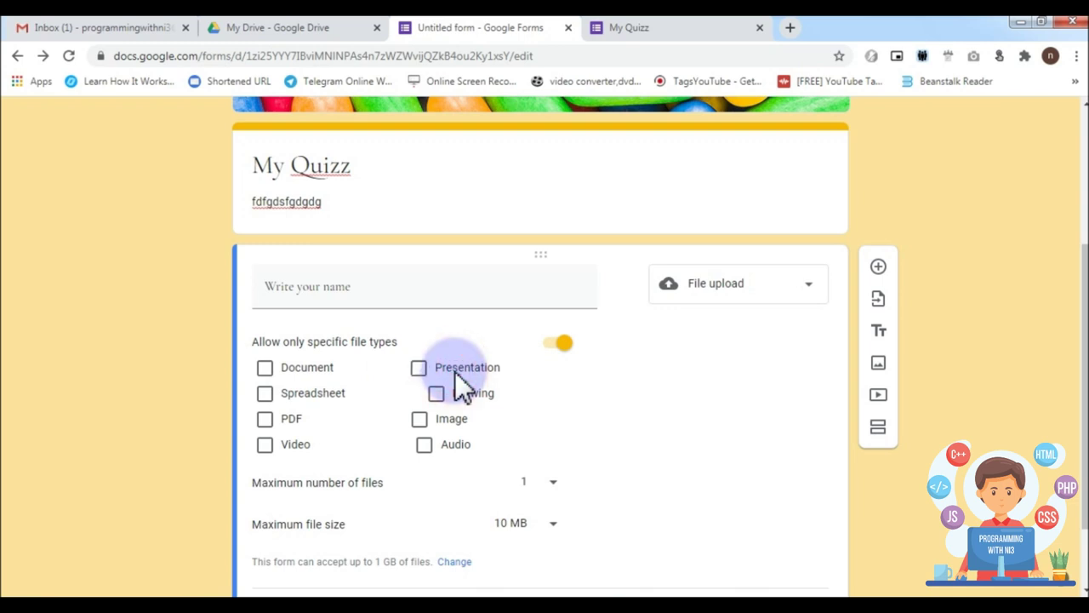
left_click(335, 387)
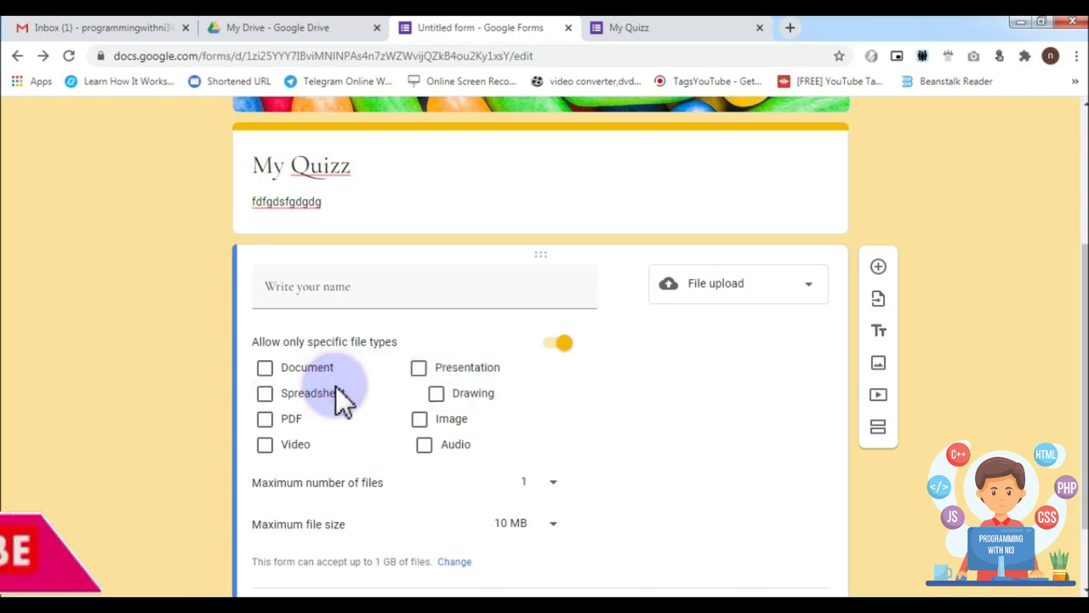
left_click(300, 373)
left_click(307, 389)
left_click(448, 369)
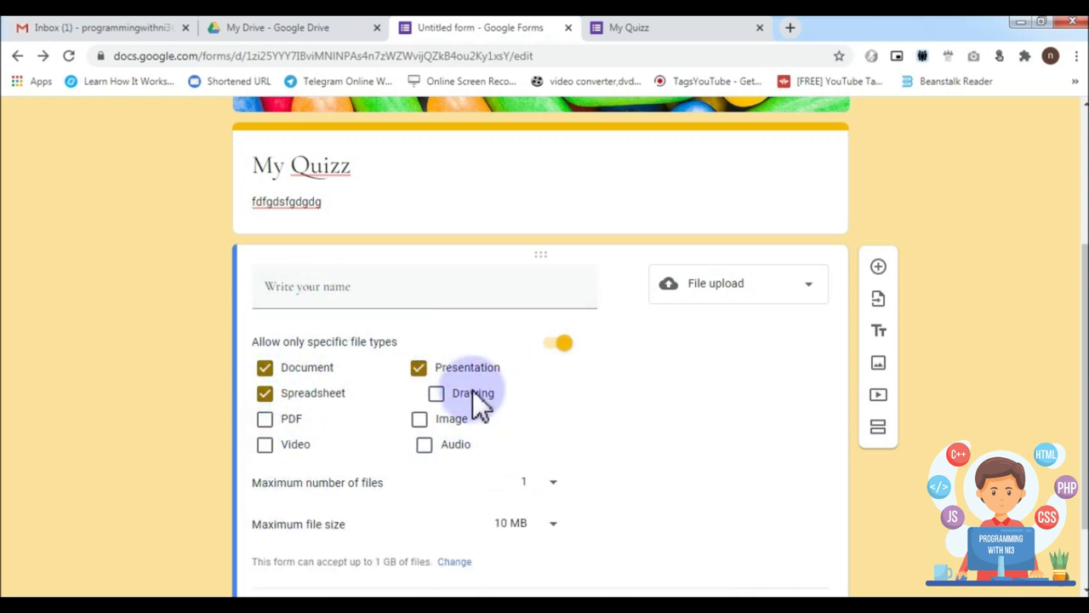
left_click(317, 393)
left_click(327, 369)
left_click(474, 368)
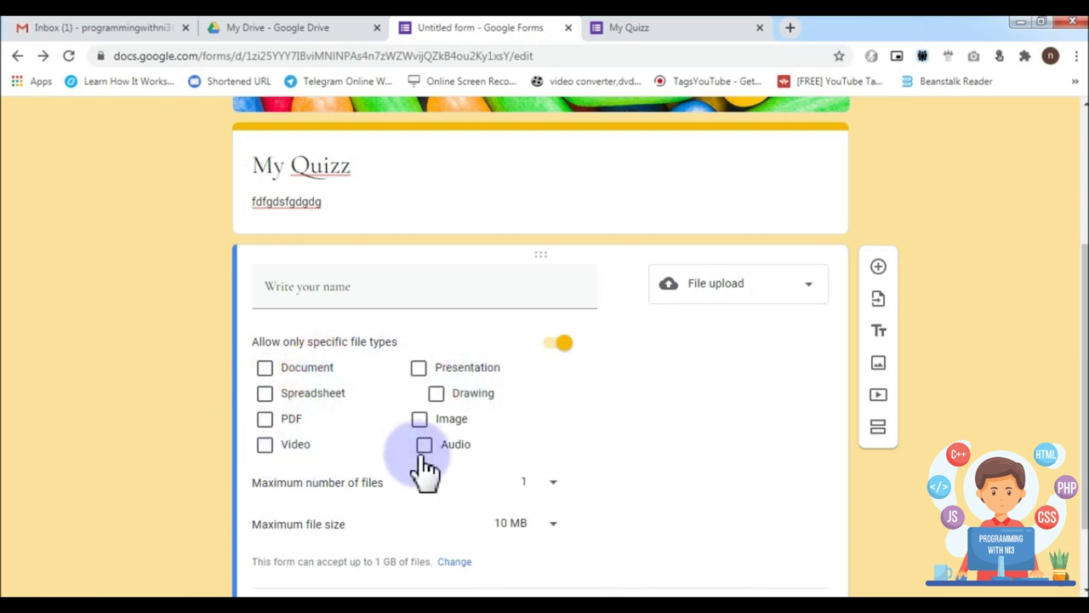
- Allow PDF, Video, Image and Audio files for the file upload question
left_click(264, 447)
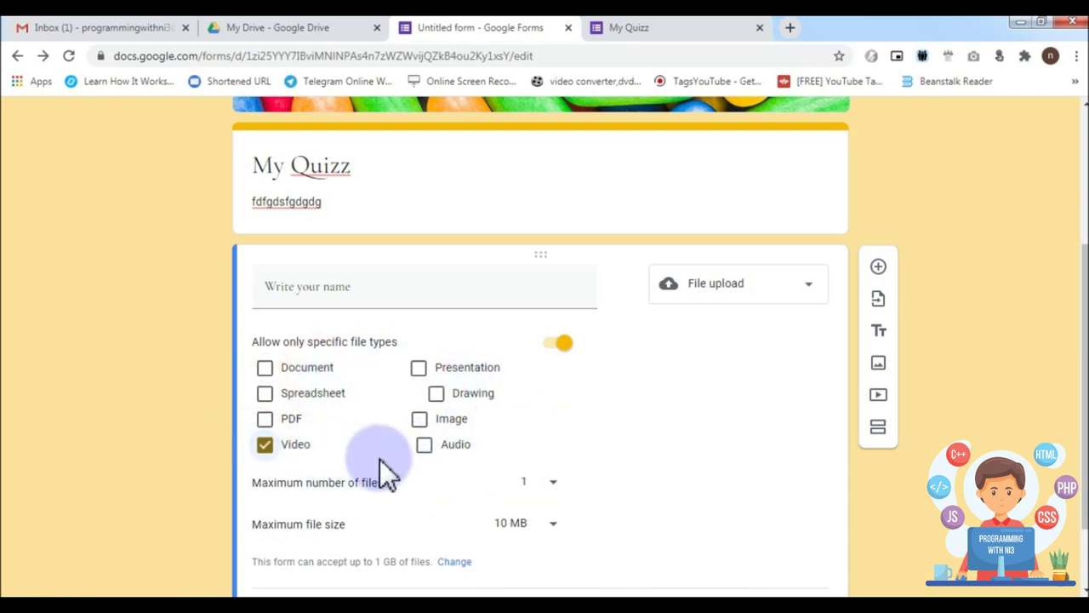
left_click(265, 419)
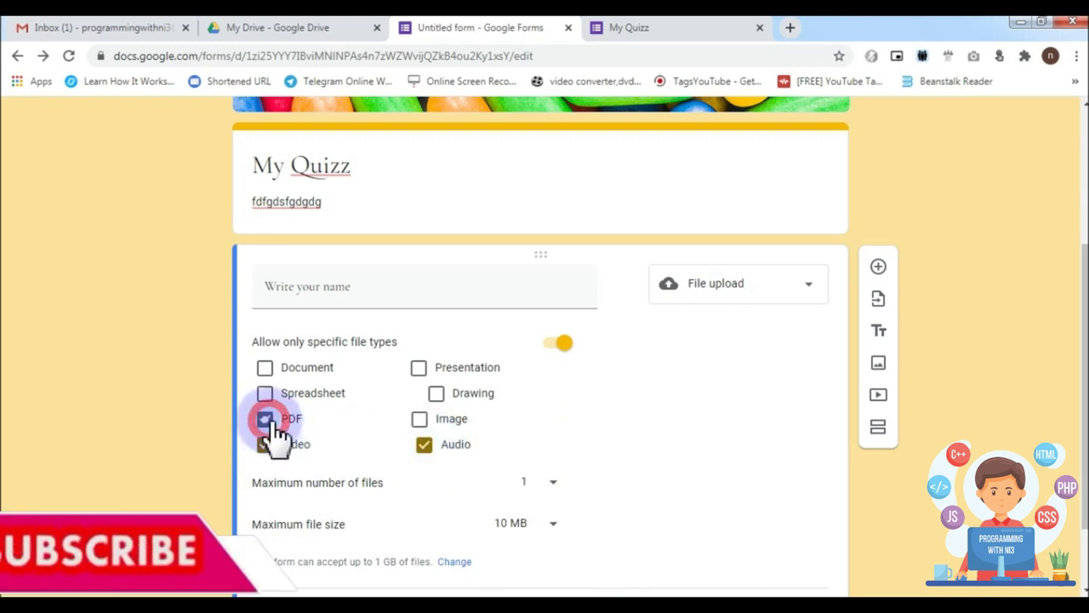
left_click(419, 418)
left_click(423, 444)
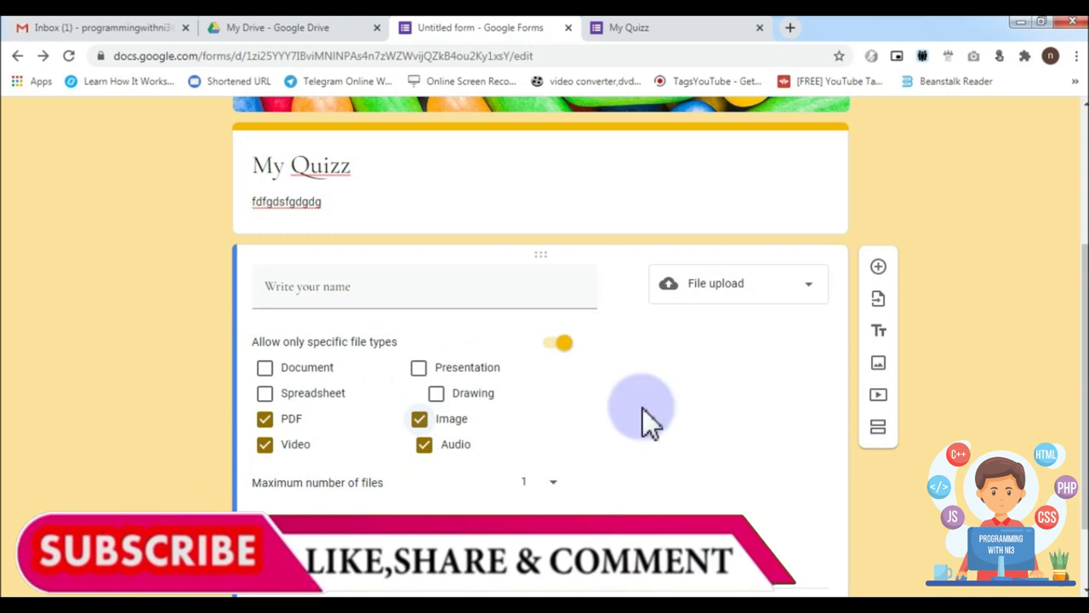
- Set the file upload question's maximum number of files to 10
scroll(697, 404, "down", 2)
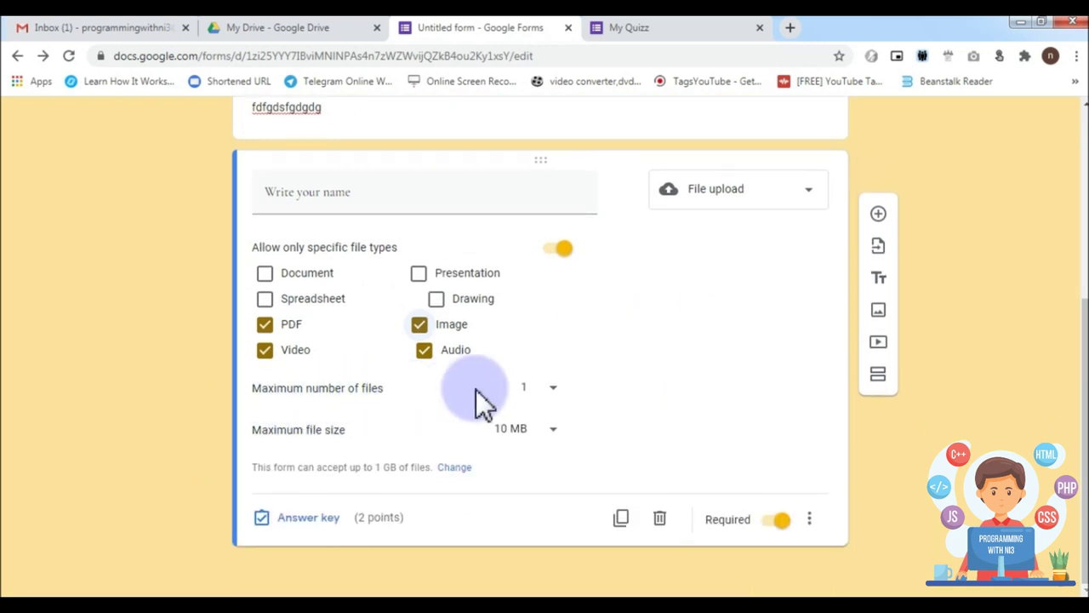
left_click(555, 388)
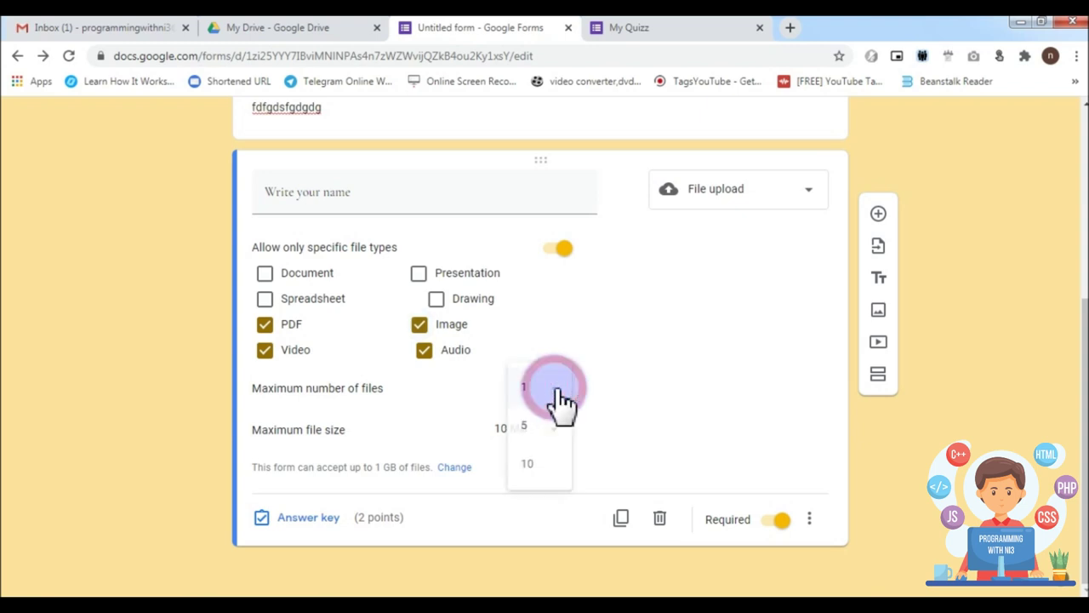
left_click(528, 464)
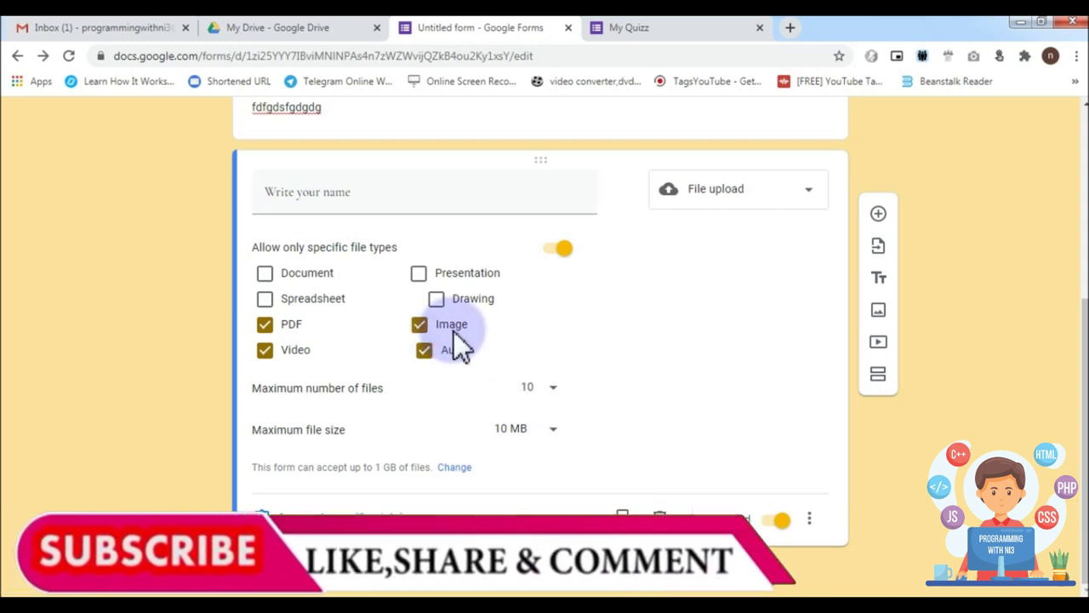
- Try a maximum file size of 100 MB for the upload question and set it back to 10 MB
left_click(553, 430)
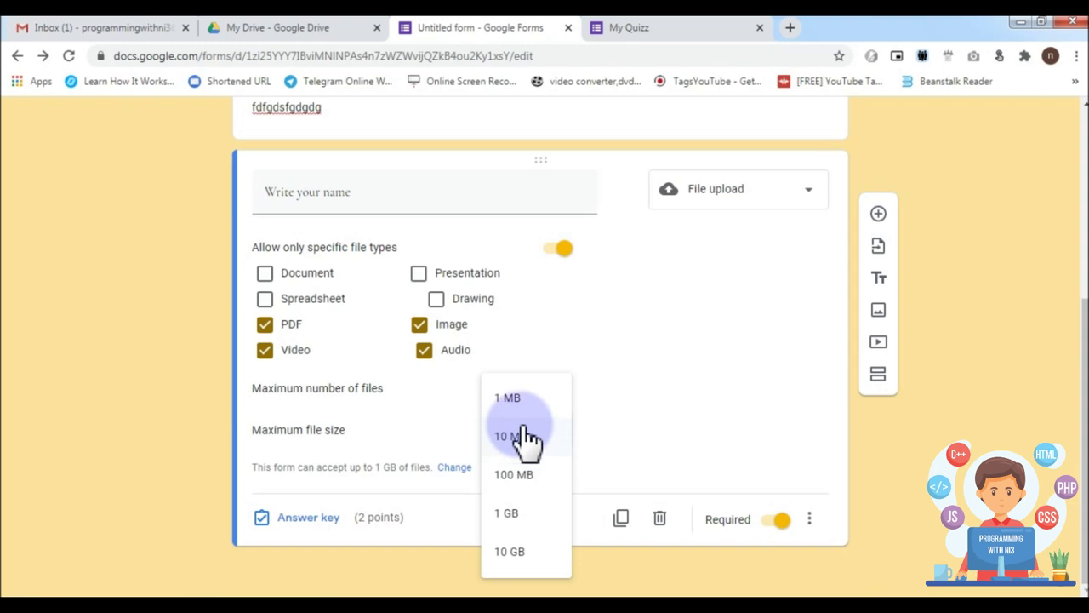
left_click(514, 485)
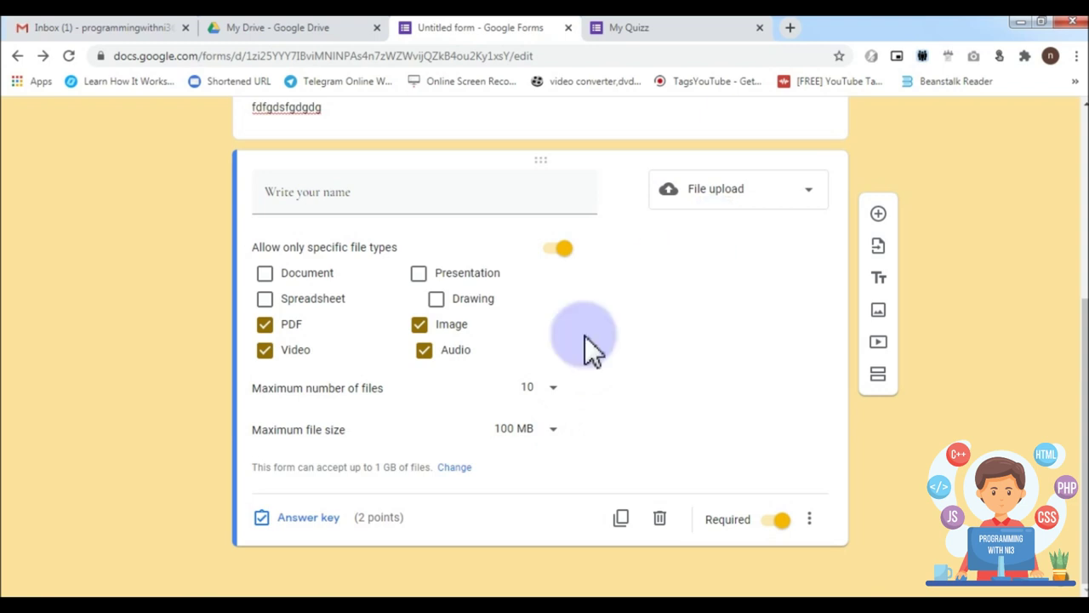
left_click(545, 429)
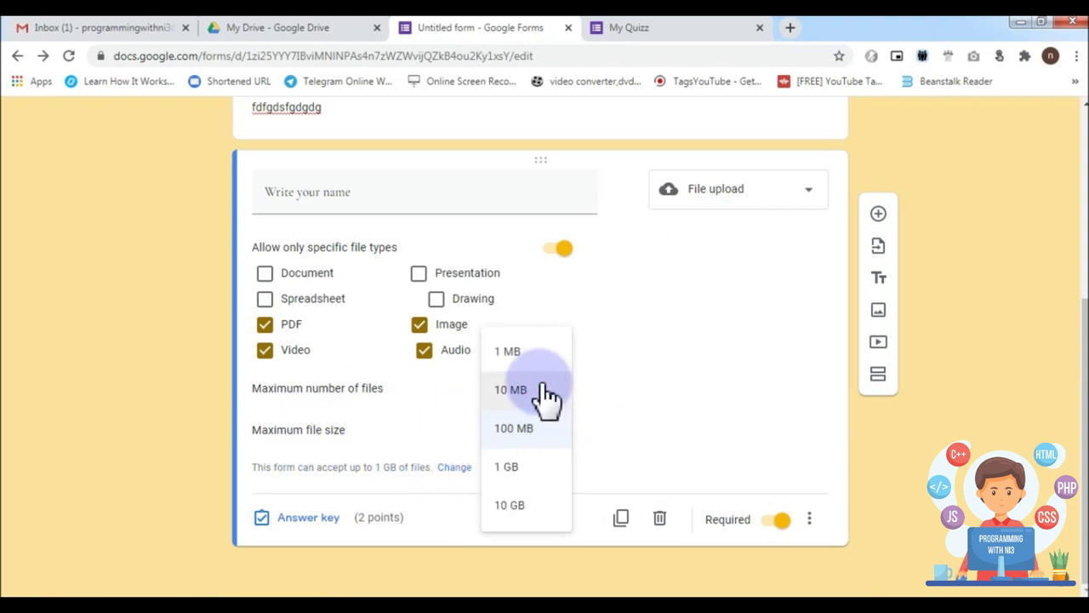
left_click(523, 388)
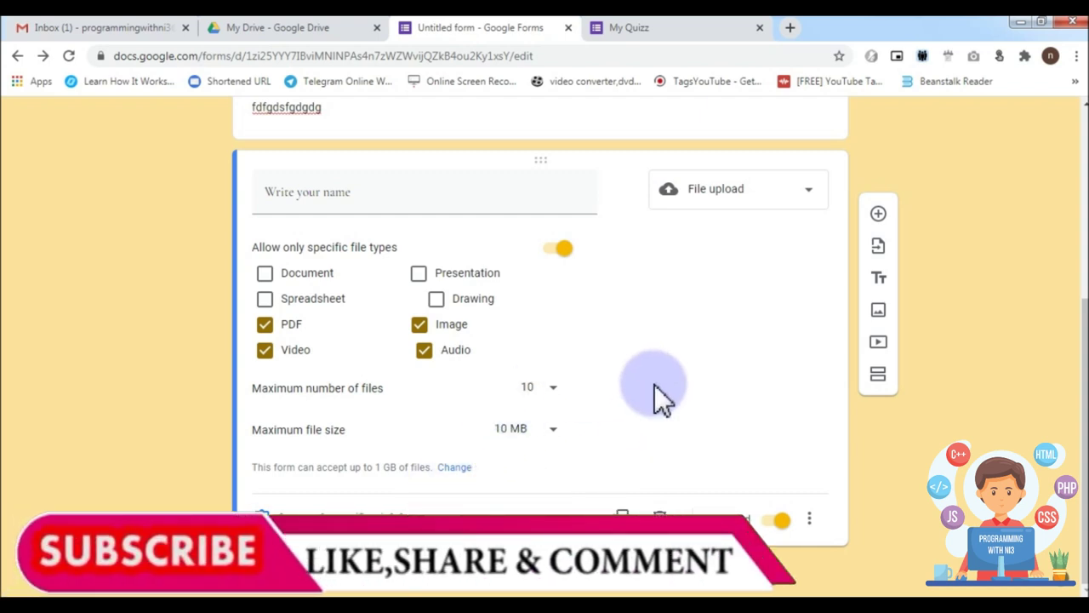
- Preview the quiz and open the file insertion dialog of the upload question
scroll(648, 426, "up", 4)
scroll(773, 414, "down", 4)
scroll(619, 414, "up", 4)
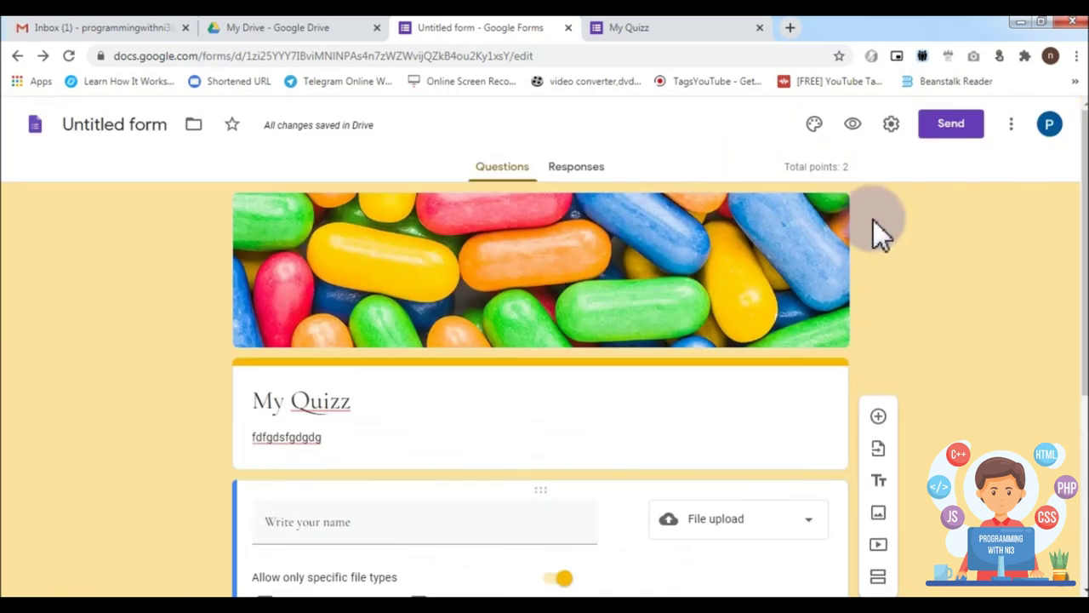
left_click(853, 124)
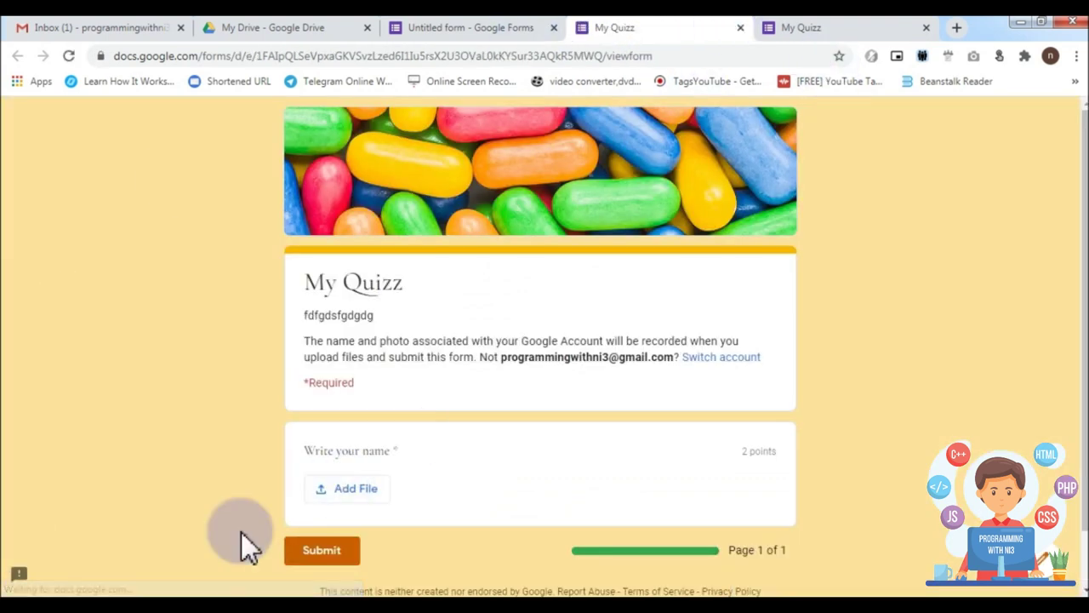
left_click(347, 498)
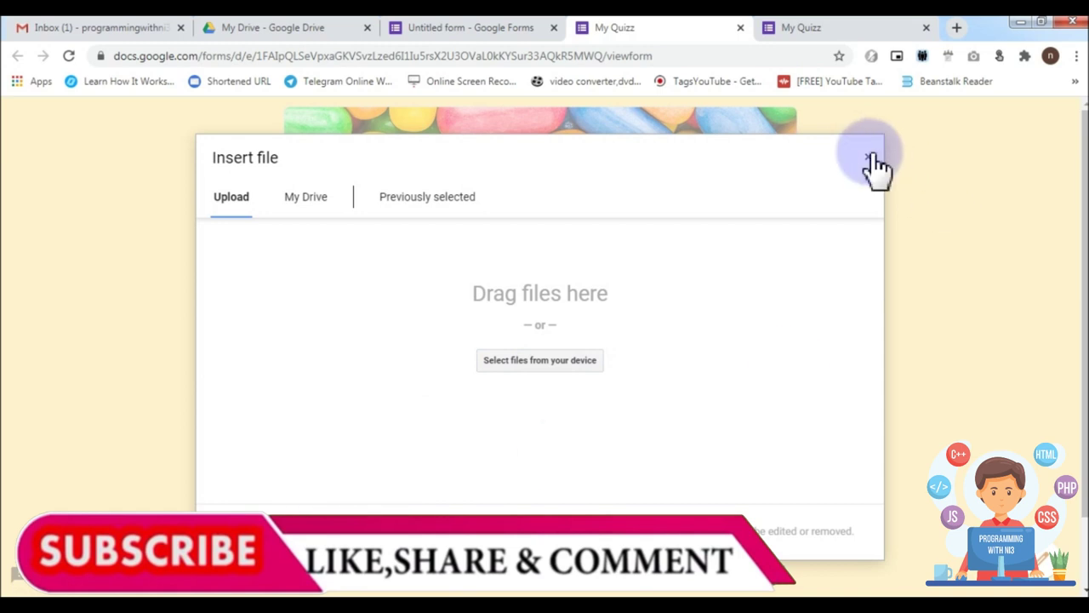
- Close the file insertion dialog in the quiz preview and start adding a file to the upload question again
left_click(869, 158)
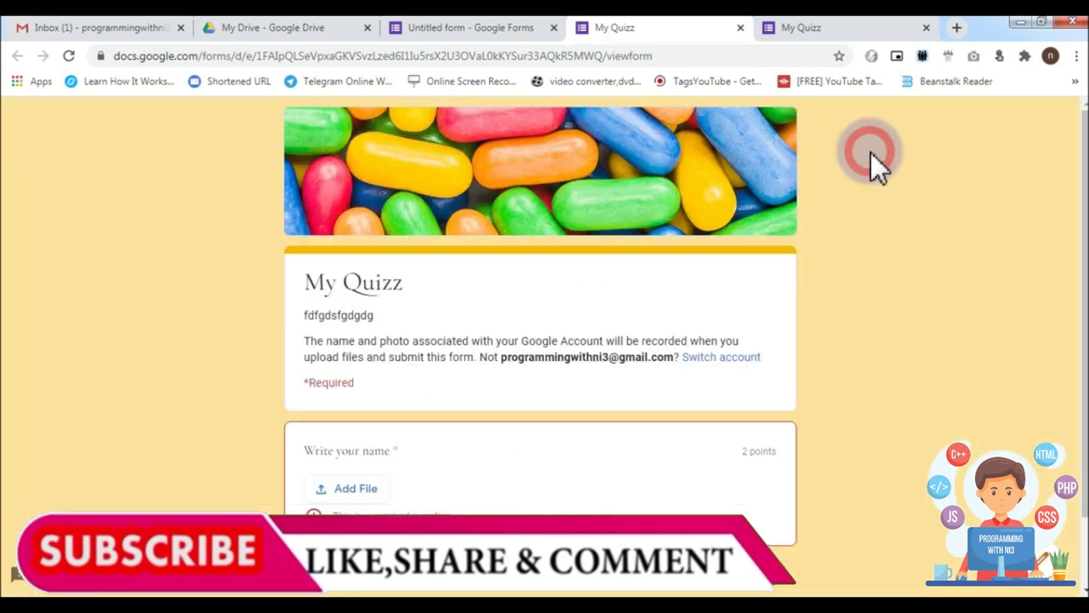
left_click(365, 491)
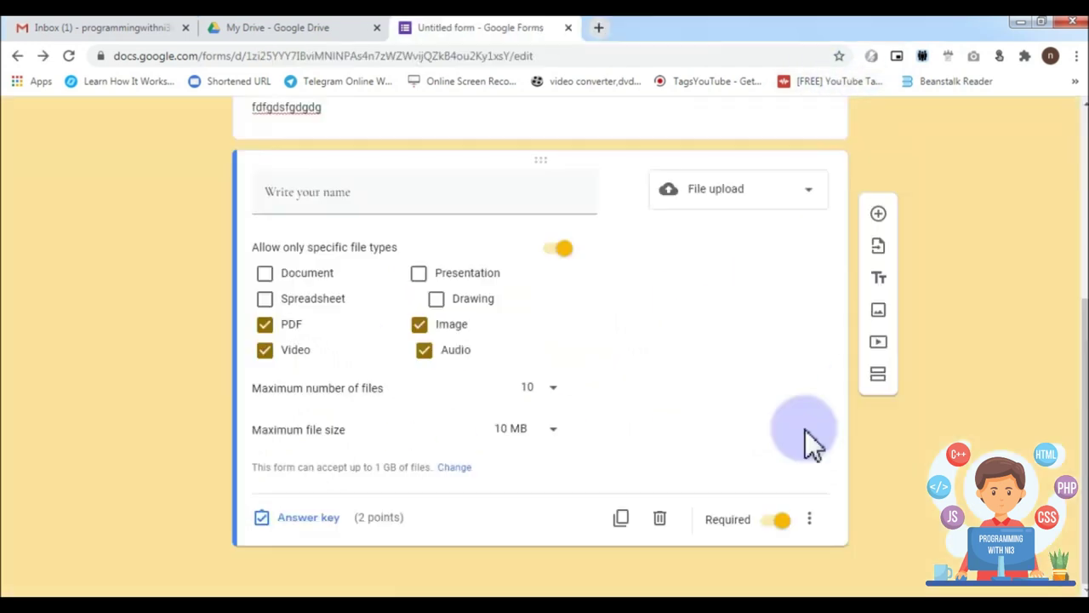
- Change the "Write your name" question in the form editor to the Date type
scroll(805, 429, "up", 3)
left_click(766, 457)
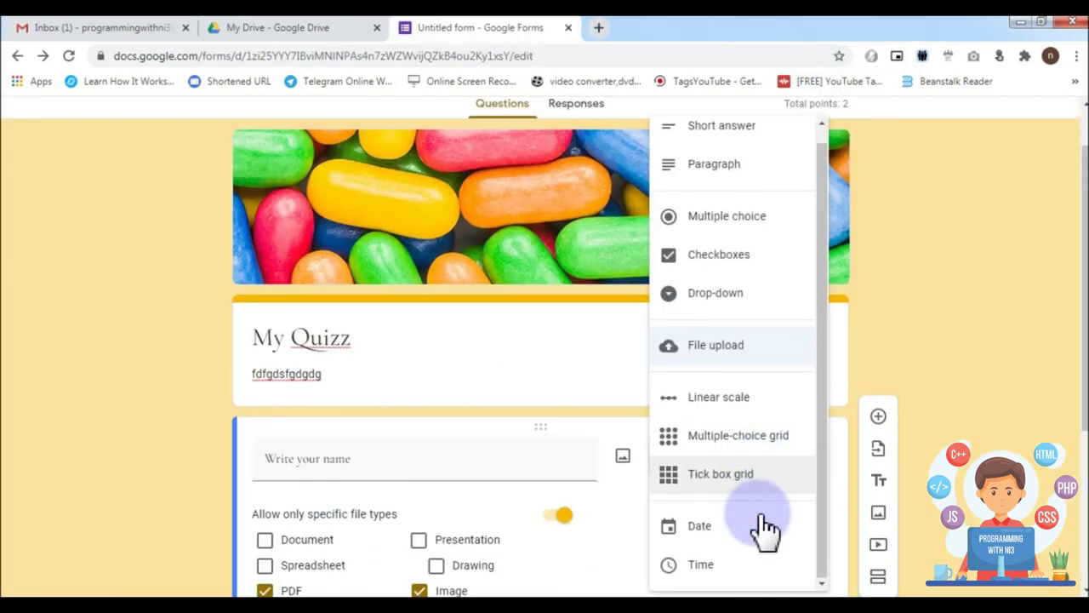
left_click(707, 526)
left_click(371, 506)
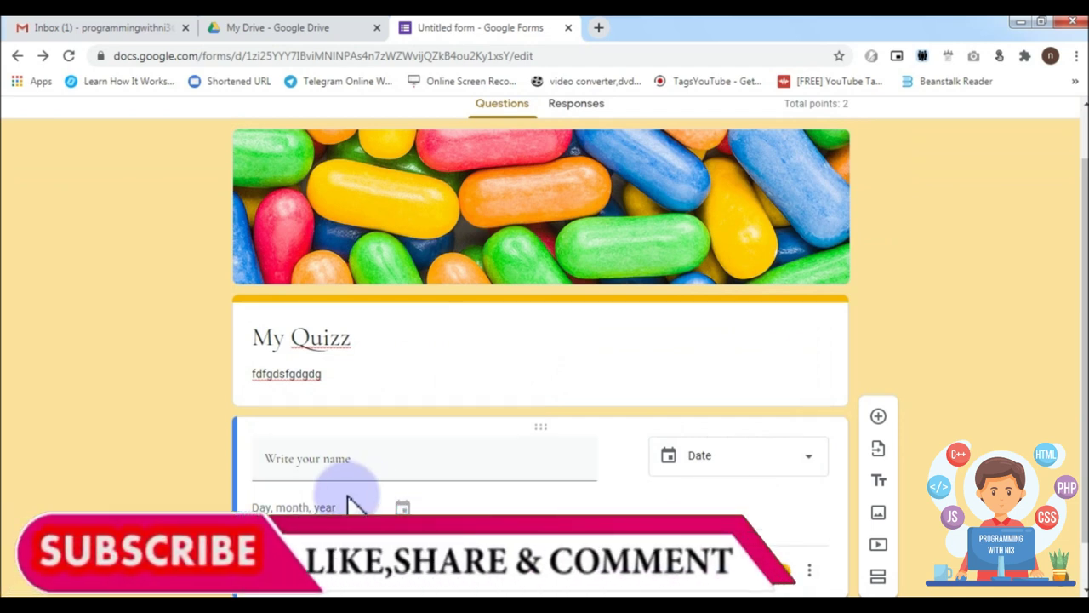
- Change the "Write your name" question to the Time type and look over the available question types
left_click(784, 461)
left_click(749, 547)
left_click(405, 506)
left_click(805, 474)
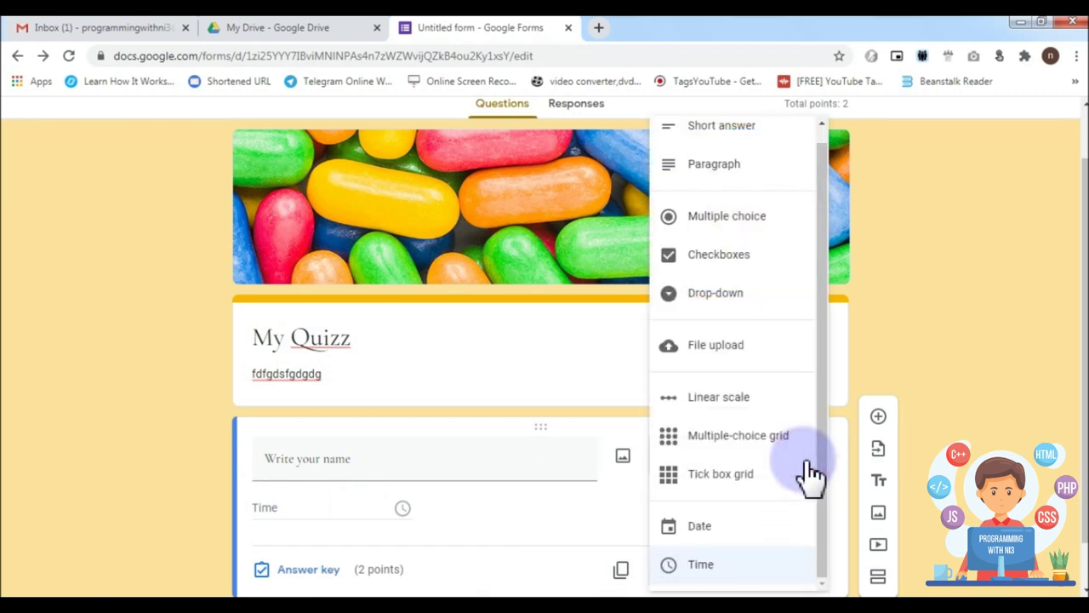
key("Escape")
scroll(661, 421, "up", 1)
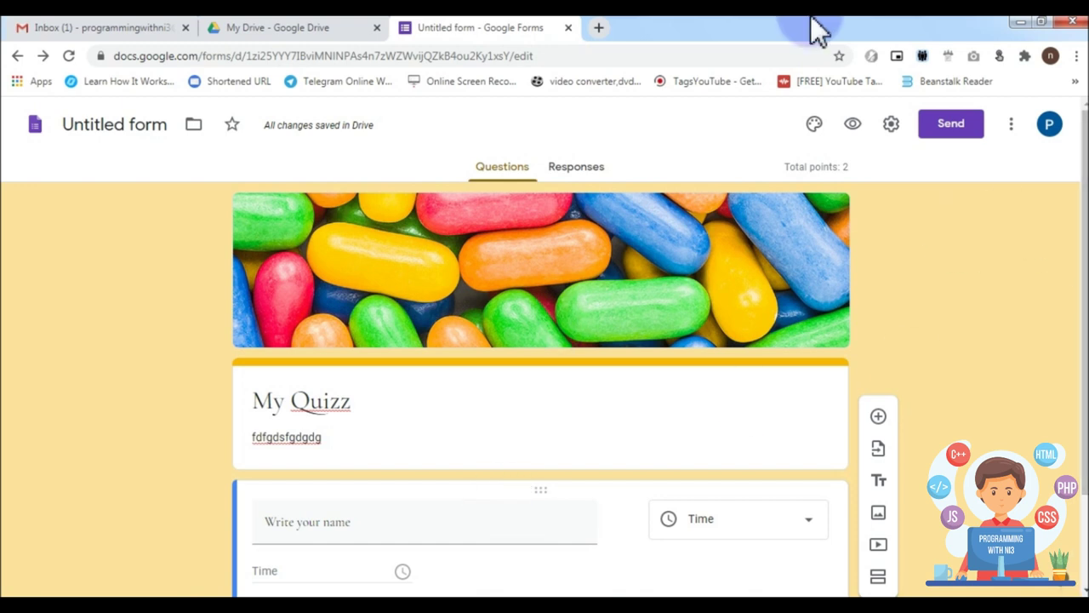
- Name the untitled form "My Quizz" after its header title and go to the Forms home screen
left_click(111, 116)
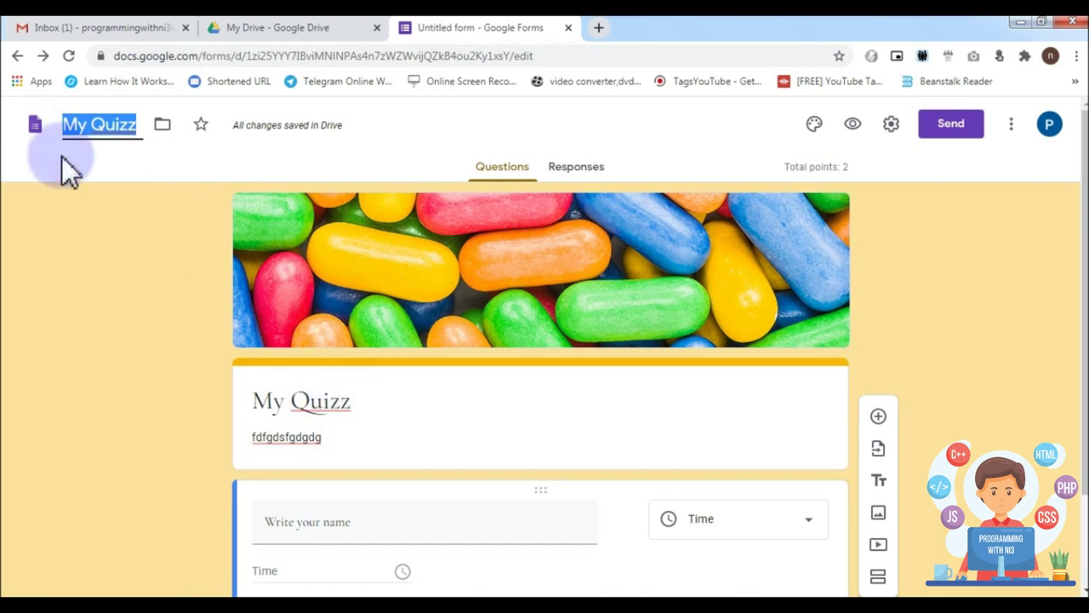
left_click(119, 126)
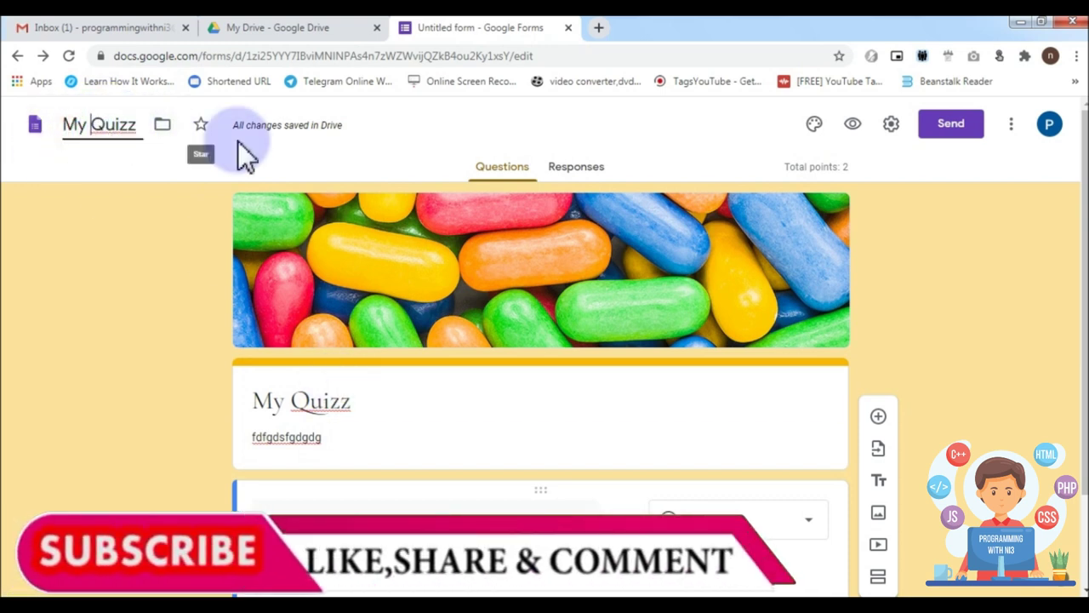
mouse_move(235, 126)
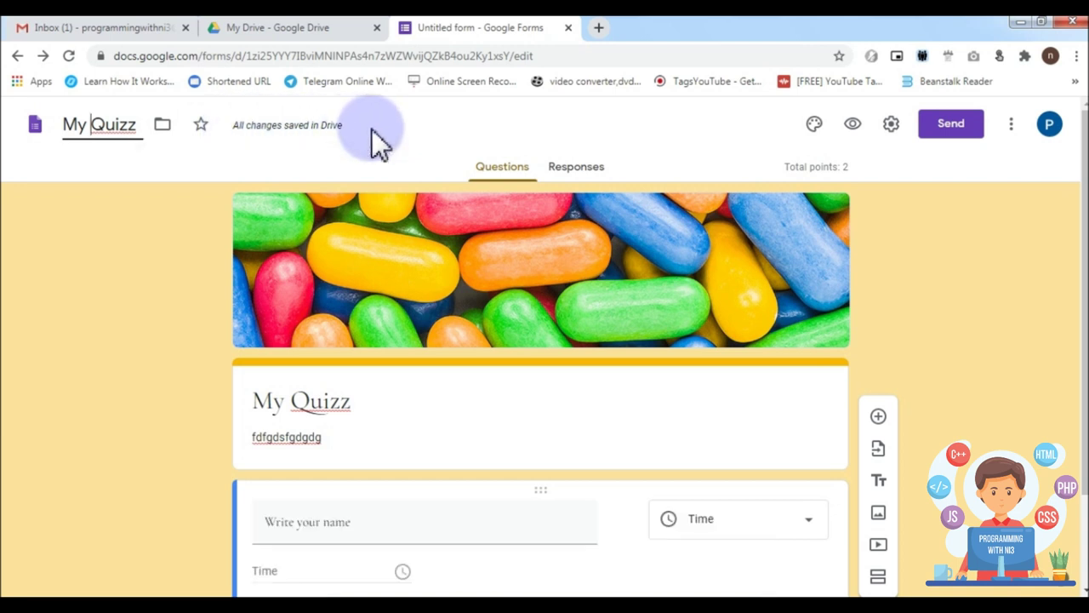
left_click(36, 126)
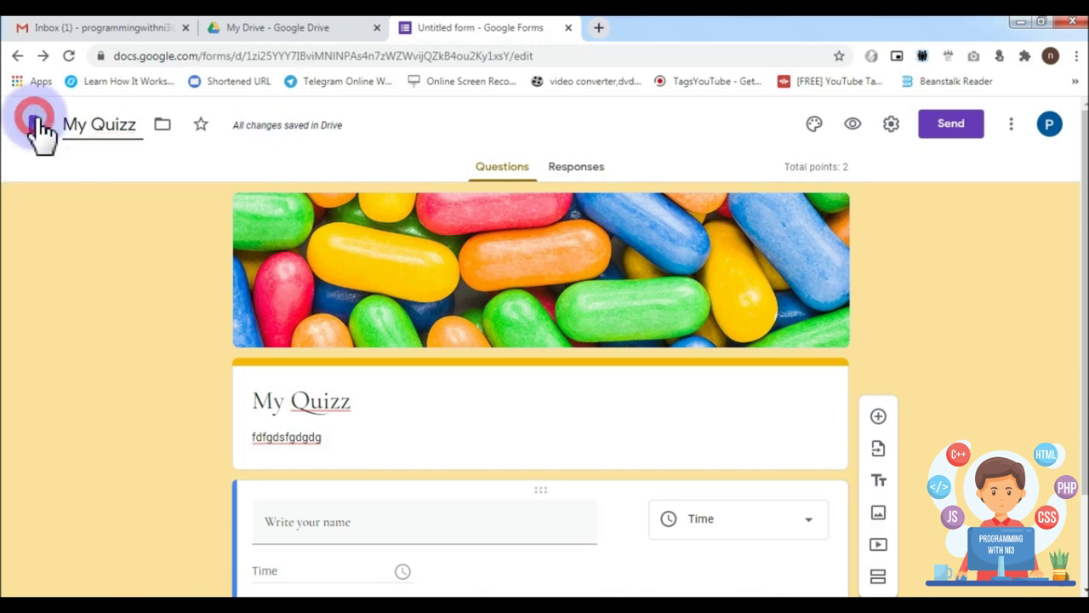